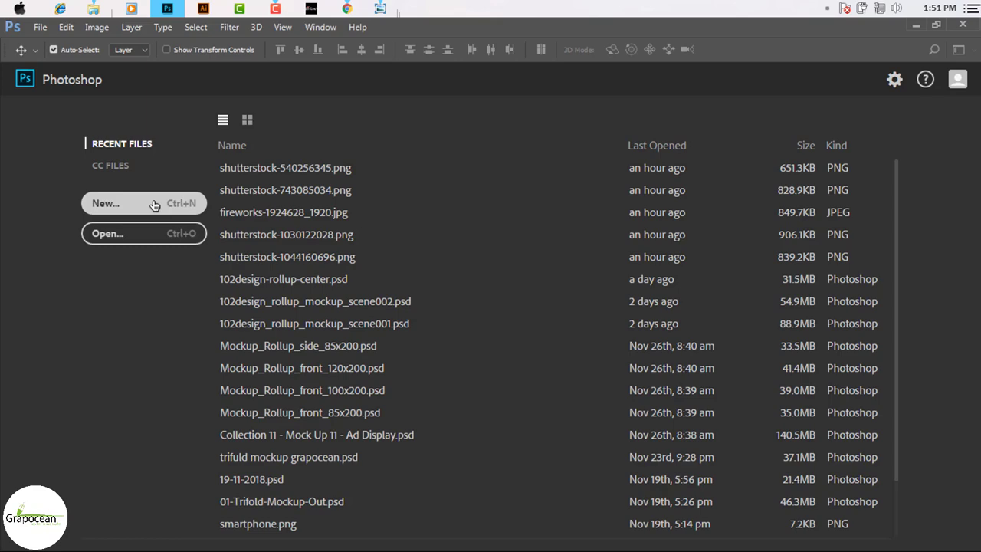
# - Create a blank document named 'Web Banner Desgin', 1000 px wide by 350 px high
pyautogui.click(154, 204)
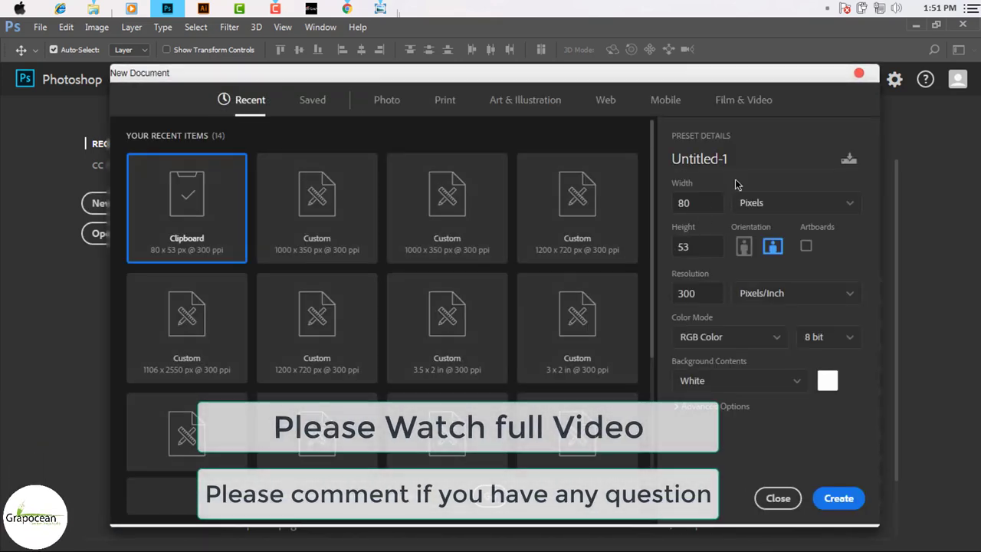
pyautogui.moveTo(749, 159); pyautogui.dragTo(646, 159)
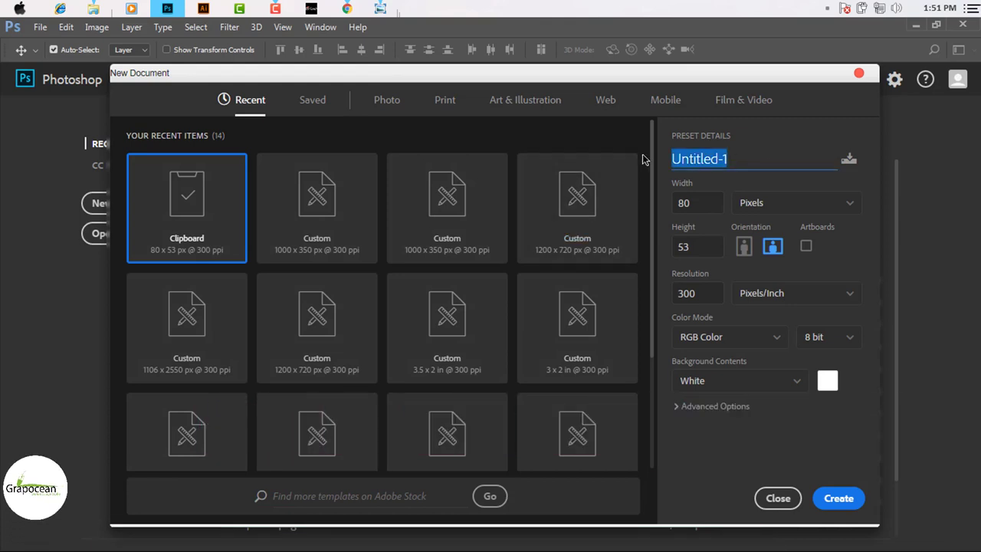
pyautogui.press('BackSpace')
pyautogui.write('Web Ba')
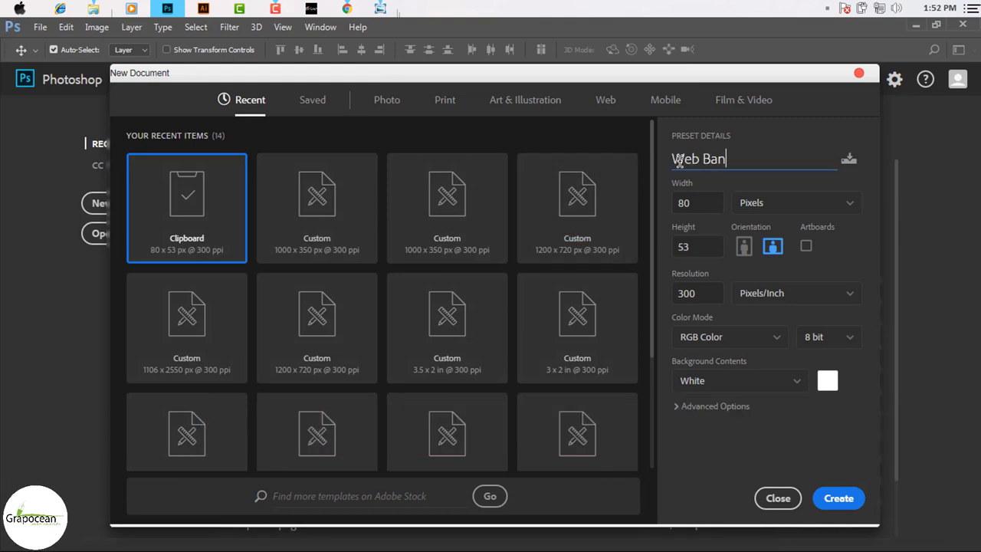
pyautogui.write('ner Desgin')
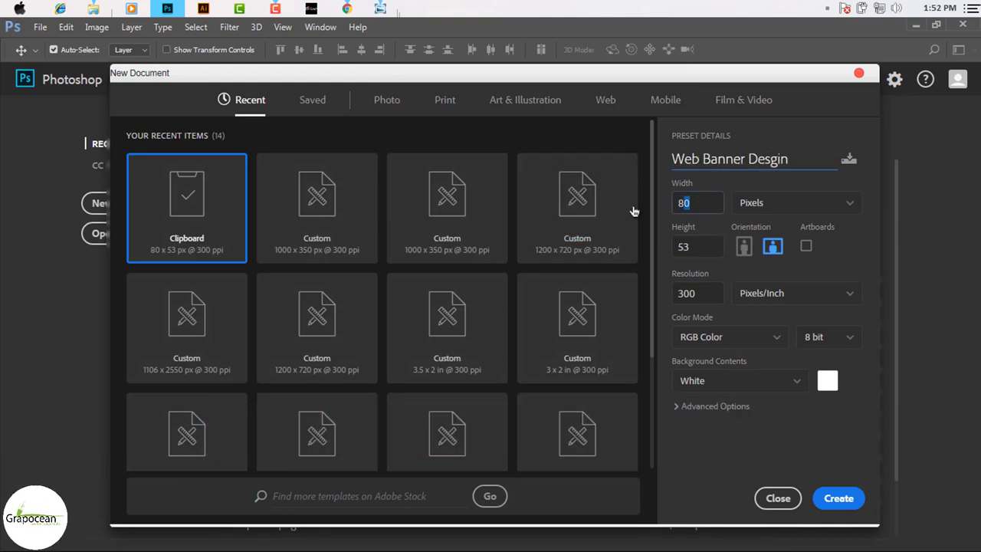
pyautogui.doubleClick(697, 203)
pyautogui.write('1')
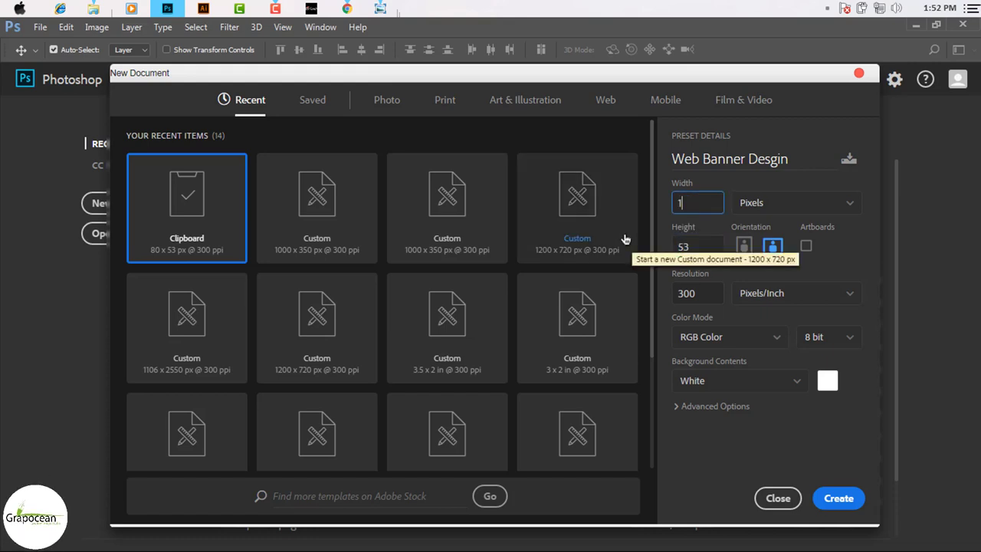
pyautogui.write('000')
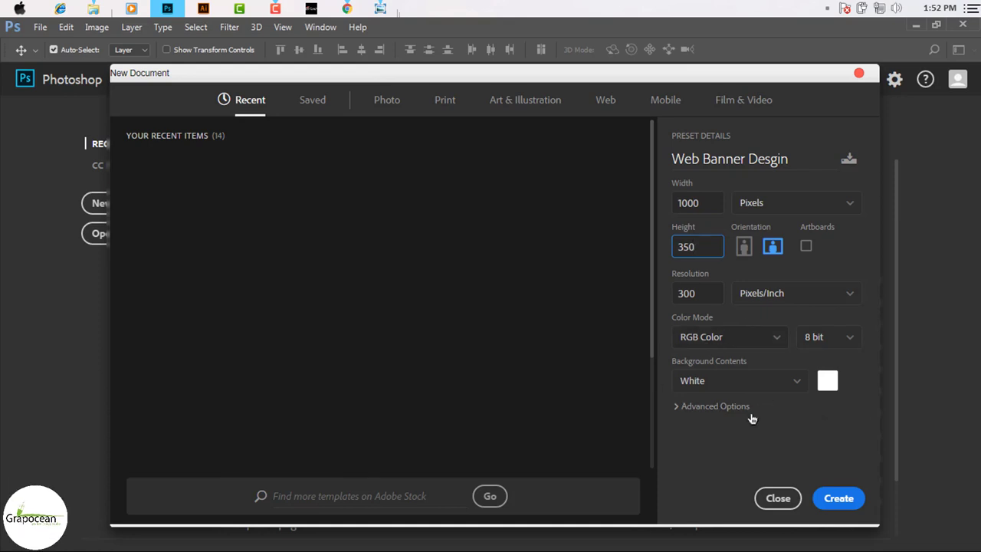
pyautogui.click(841, 500)
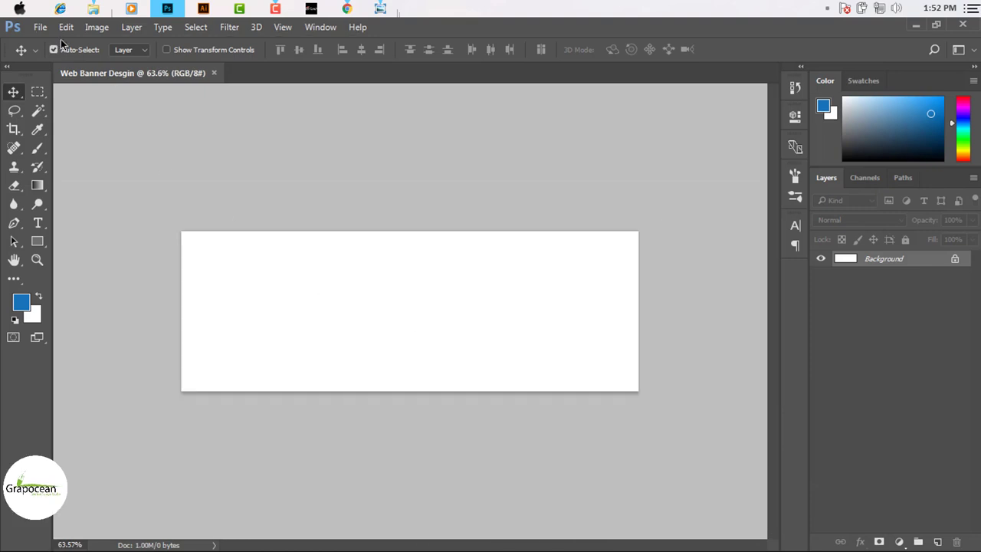
pyautogui.click(40, 27)
pyautogui.click(53, 56)
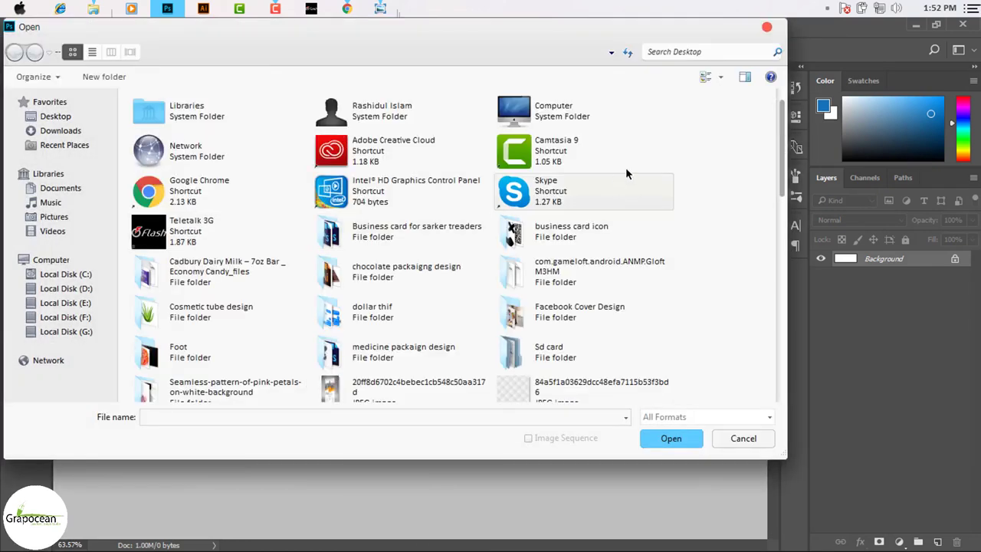
pyautogui.moveTo(783, 203); pyautogui.dragTo(798, 386)
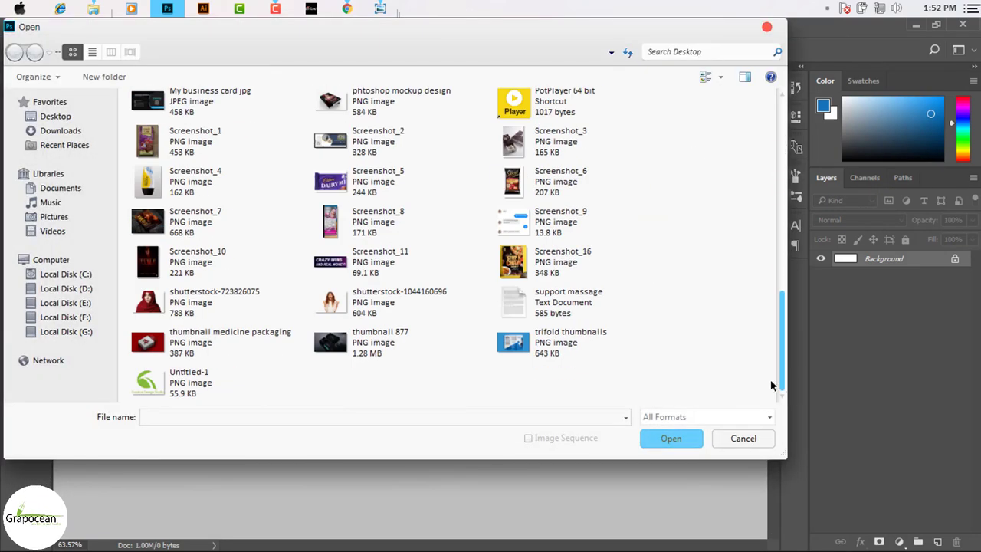
pyautogui.click(201, 305)
pyautogui.click(412, 310)
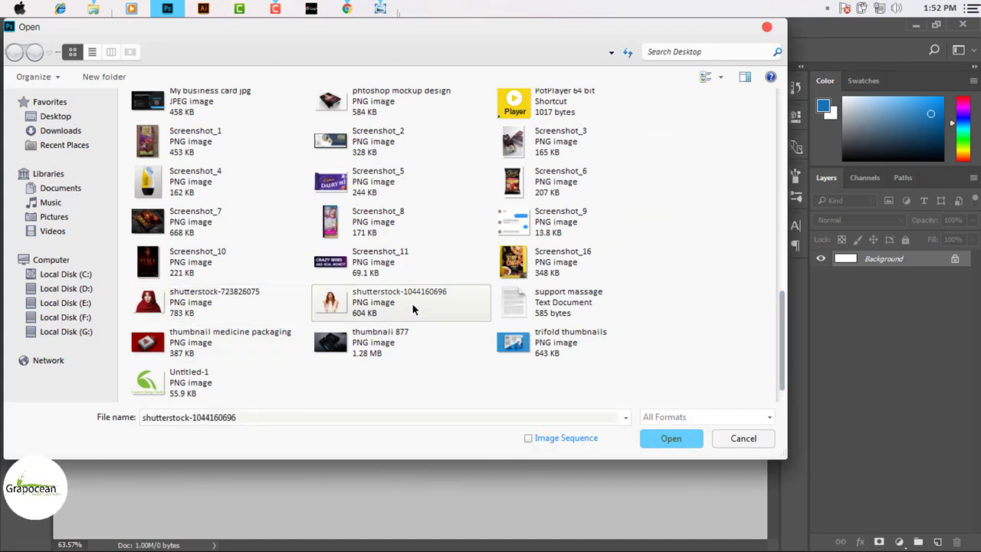
pyautogui.scroll(2, 340, 353)
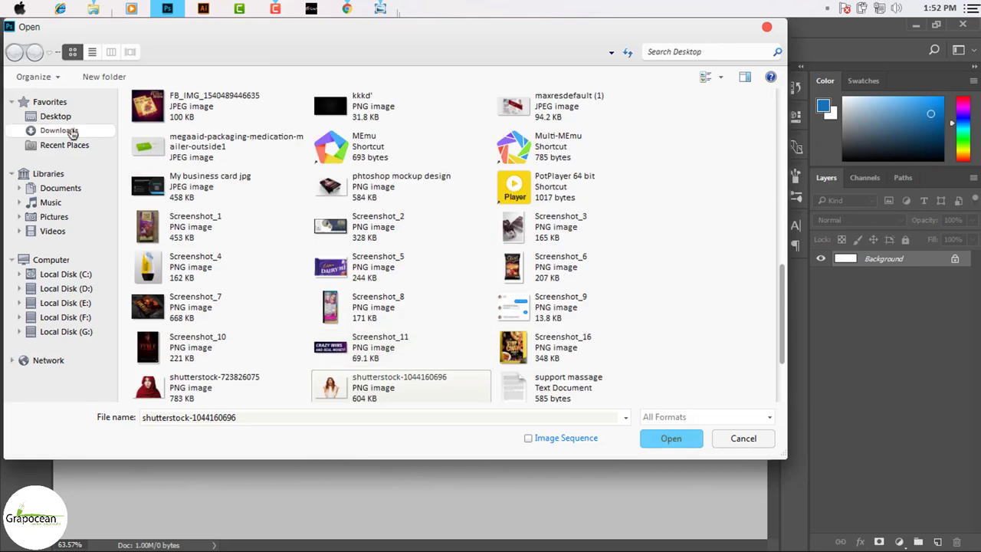
pyautogui.click(61, 130)
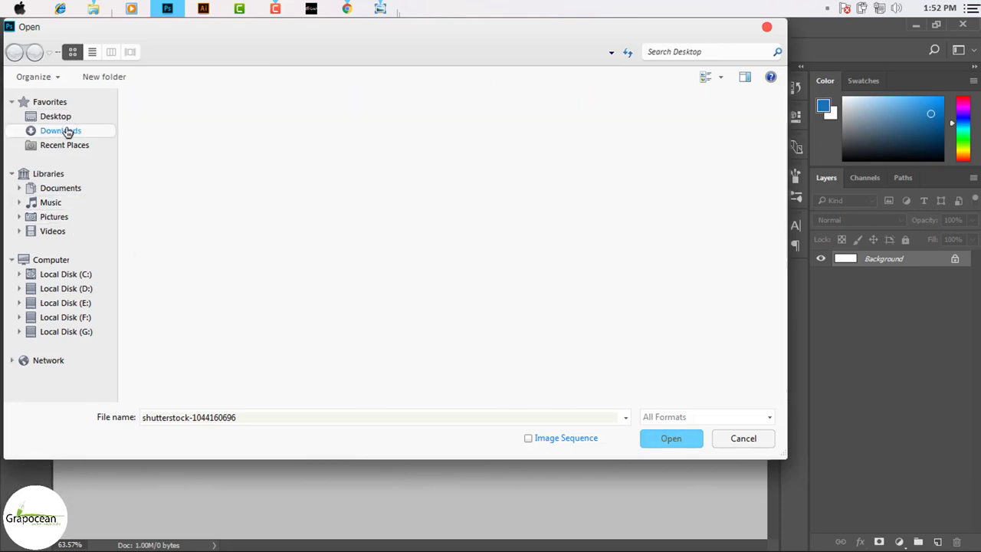
pyautogui.moveTo(782, 169); pyautogui.dragTo(782, 312)
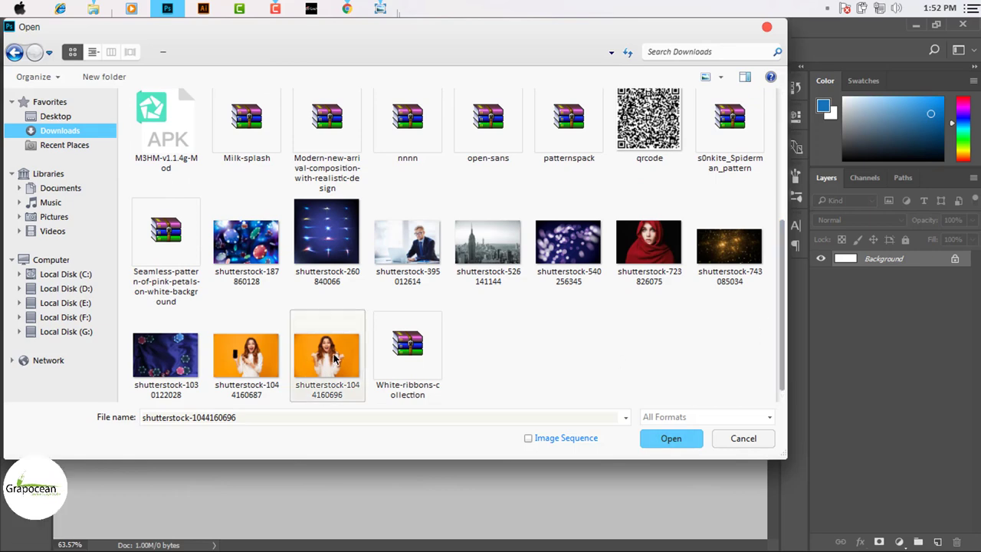
pyautogui.click(671, 438)
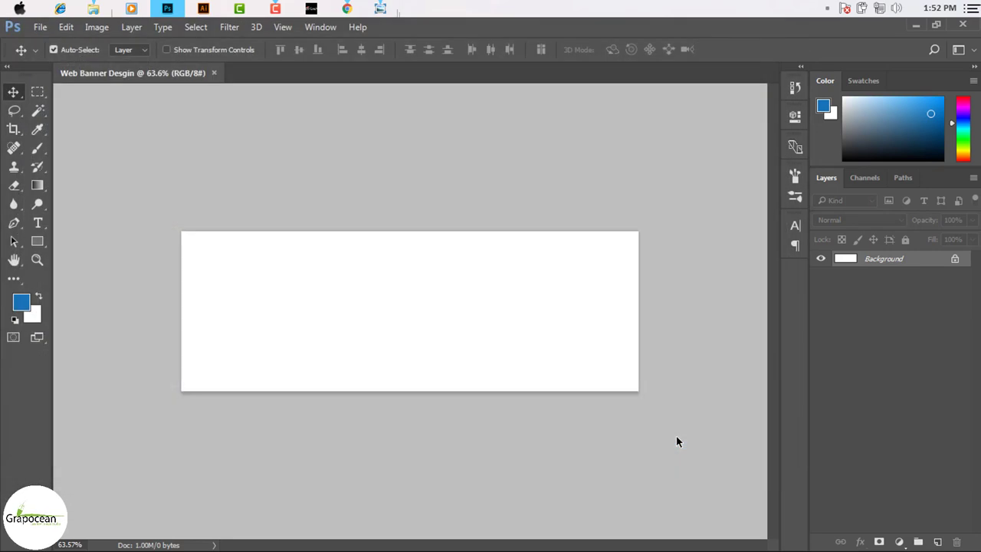
# - With the Pen tool, start the cut-out path at the bottom edge and trace up the sleeve
pyautogui.scroll(3, 496, 275)
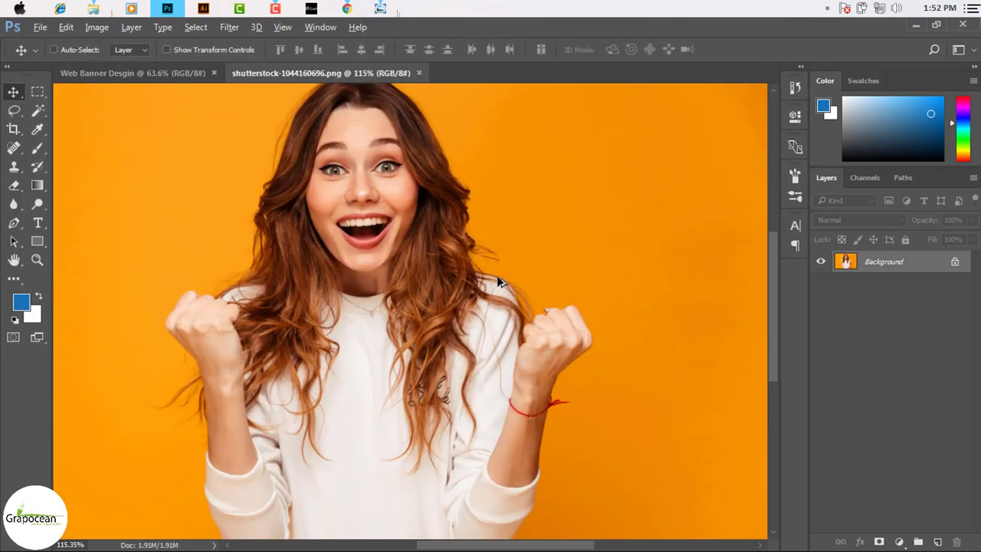
pyautogui.scroll(3, 497, 275)
pyautogui.scroll(-3, 497, 280)
pyautogui.scroll(-2, 383, 322)
pyautogui.scroll(-2, 322, 383)
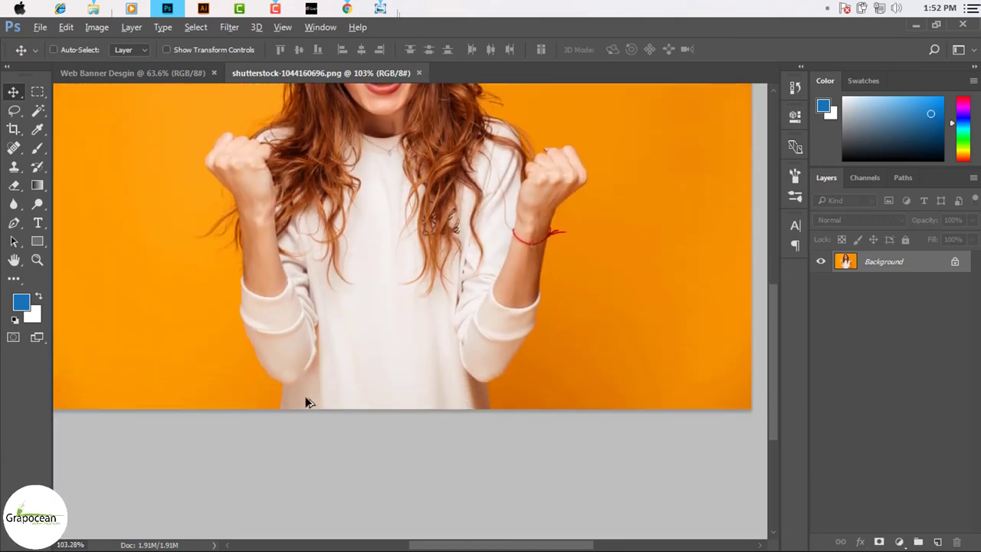
pyautogui.scroll(5, 273, 409)
pyautogui.scroll(-3, 307, 329)
pyautogui.scroll(-1, 307, 245)
pyautogui.scroll(2, 270, 230)
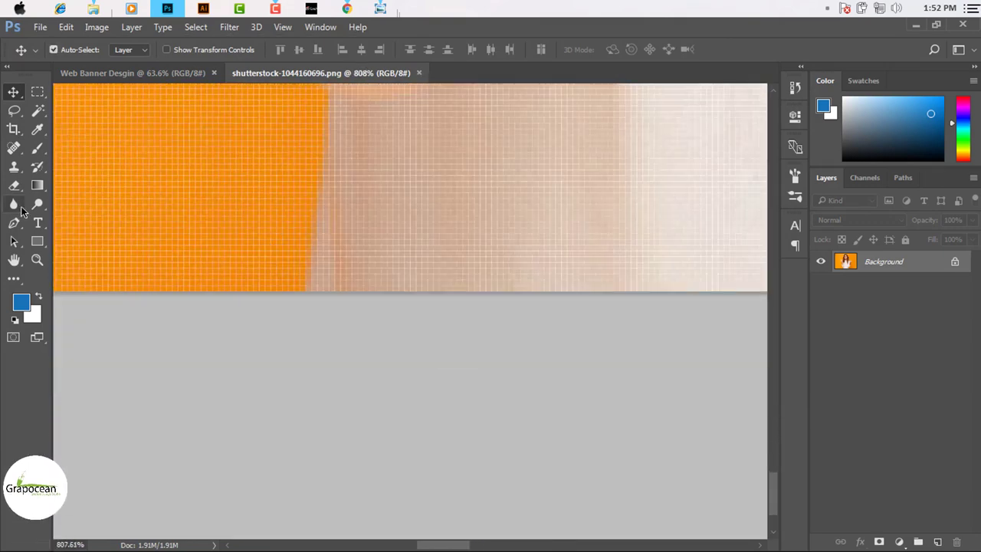
pyautogui.click(13, 222)
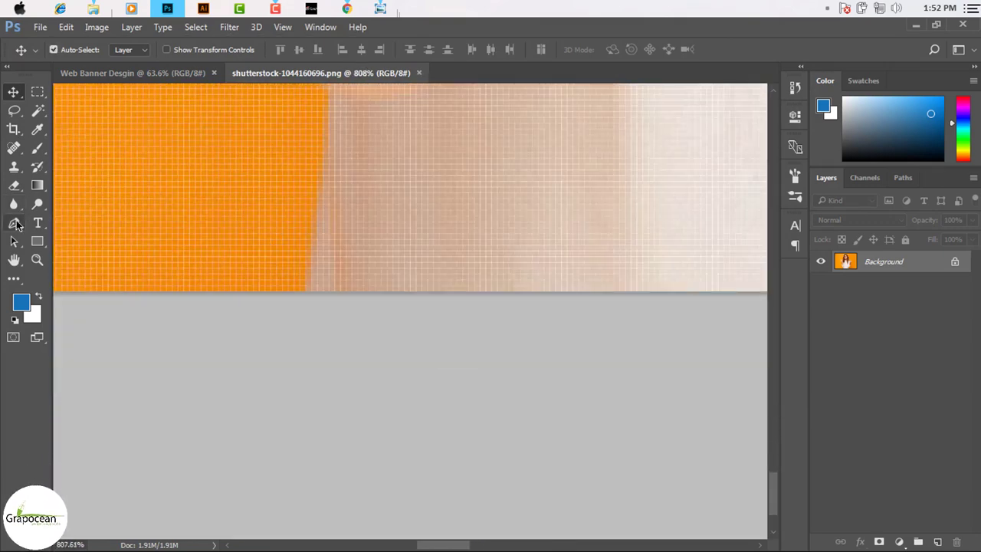
pyautogui.click(306, 292)
pyautogui.scroll(-2, 344, 309)
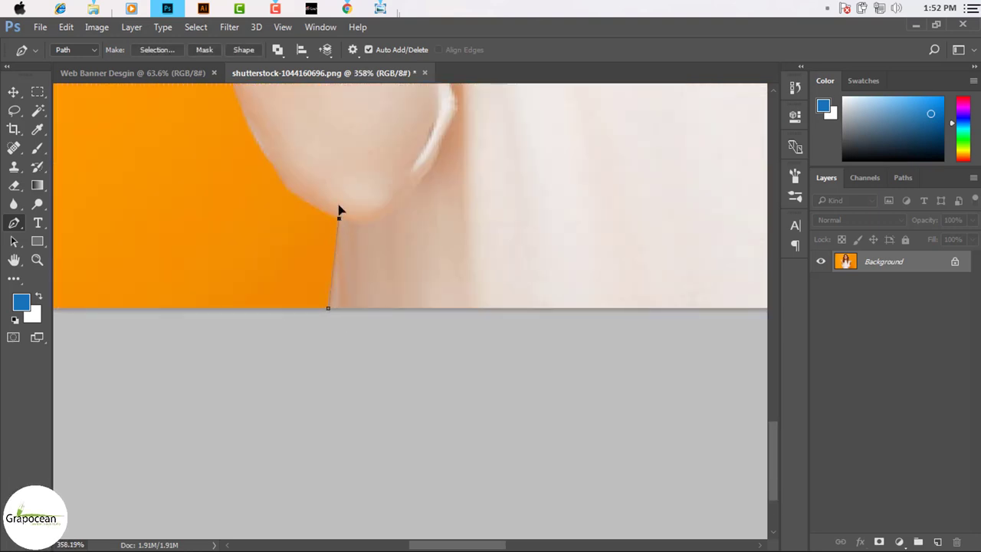
pyautogui.click(339, 219)
pyautogui.moveTo(269, 171); pyautogui.dragTo(321, 308)
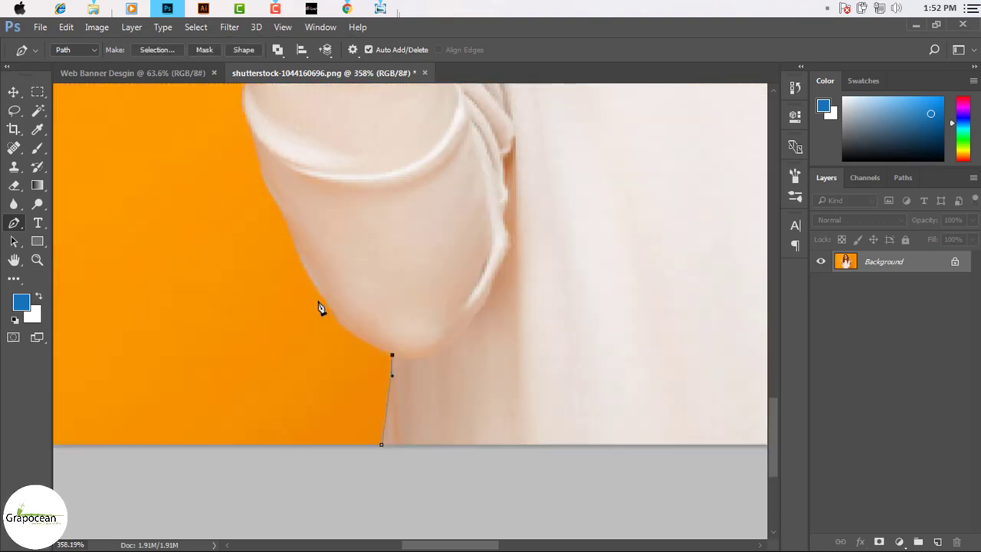
pyautogui.moveTo(302, 246); pyautogui.dragTo(352, 326)
pyautogui.scroll(2, 298, 246)
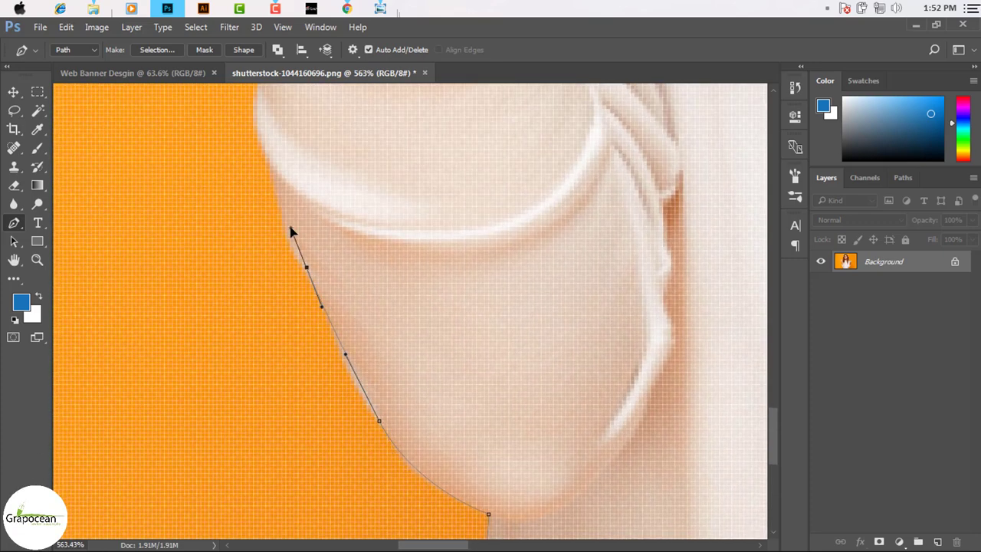
# - Trace the path along the upper sleeve and around the raised fist and knuckle
pyautogui.moveTo(294, 192)
pyautogui.mouseDown()
pyautogui.moveTo(322, 284)
pyautogui.moveTo(284, 219)
pyautogui.mouseUp()
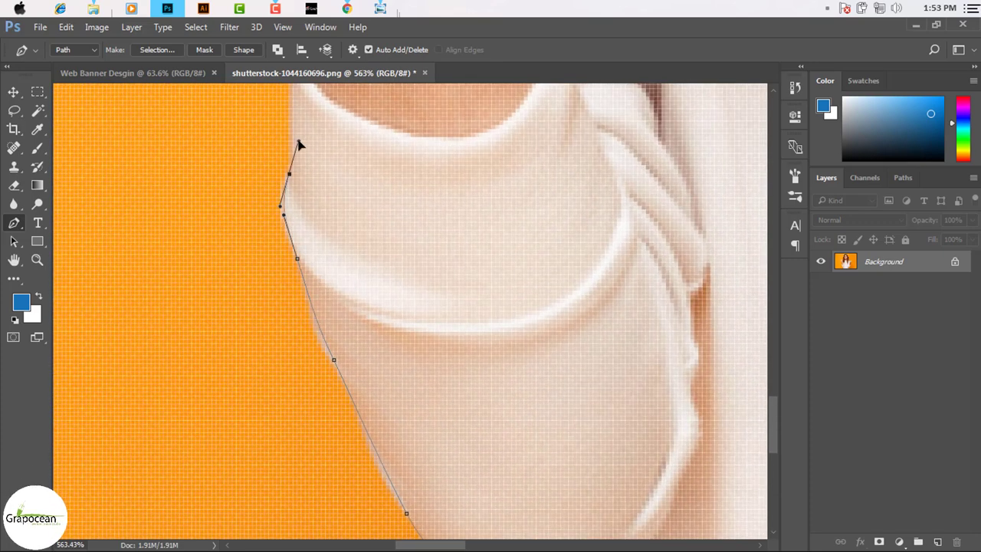
pyautogui.moveTo(299, 144); pyautogui.dragTo(312, 276)
pyautogui.scroll(5, 317, 158)
pyautogui.scroll(5, 416, 319)
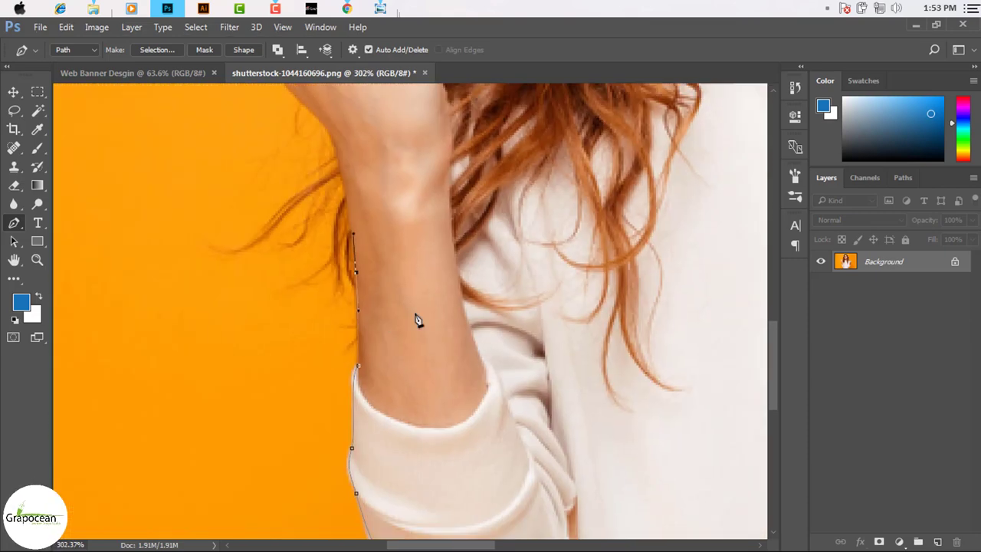
pyautogui.scroll(5, 309, 222)
pyautogui.keyDown('alt'); pyautogui.scroll(-2, 349, 275); pyautogui.keyUp('alt')
pyautogui.moveTo(292, 287); pyautogui.dragTo(362, 409)
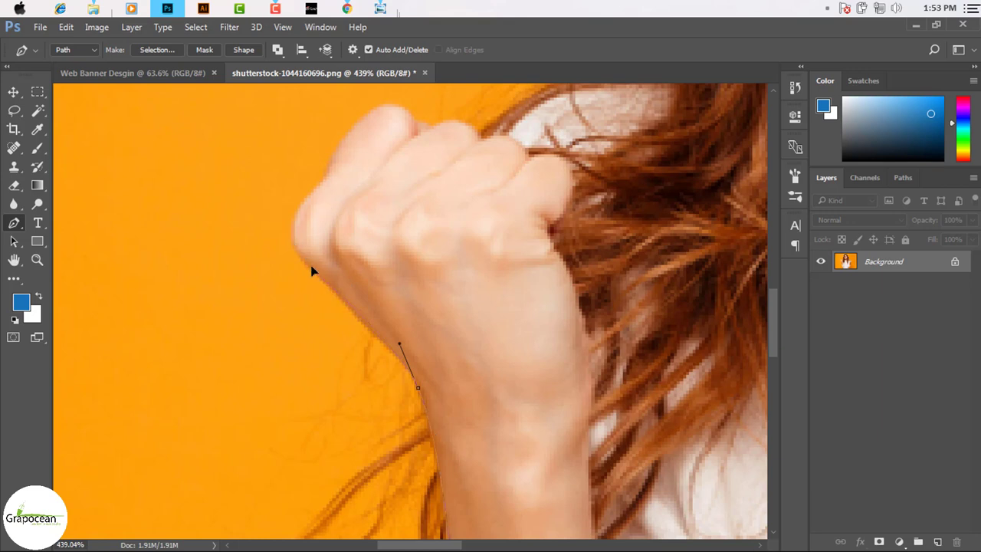
pyautogui.moveTo(312, 270); pyautogui.dragTo(289, 242)
pyautogui.moveTo(319, 183); pyautogui.dragTo(350, 134)
pyautogui.moveTo(420, 176)
pyautogui.mouseDown()
pyautogui.moveTo(451, 179)
pyautogui.moveTo(411, 366)
pyautogui.mouseUp()
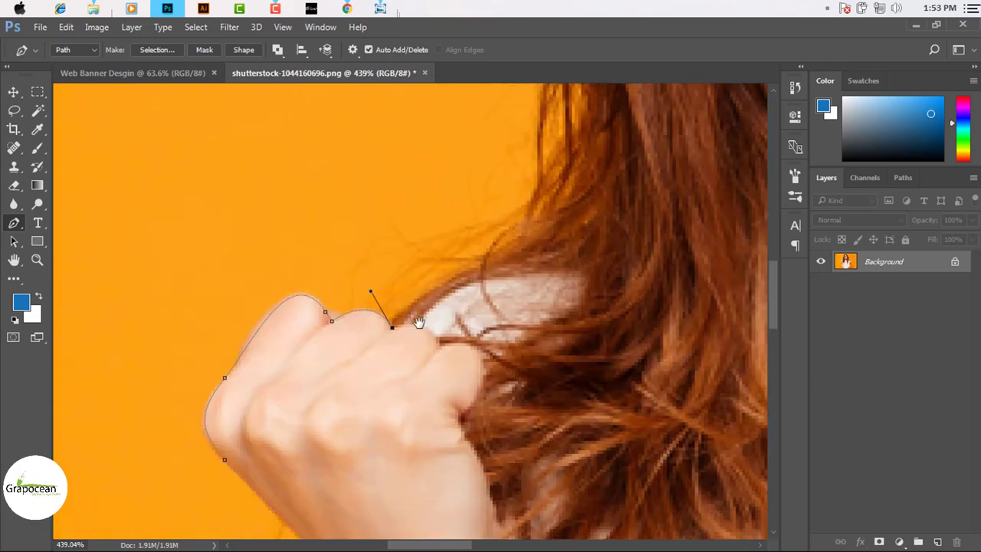
# - Continue the path along the hair and curve it over the top of the head
pyautogui.moveTo(488, 258)
pyautogui.mouseDown()
pyautogui.moveTo(578, 227)
pyautogui.moveTo(505, 446)
pyautogui.mouseUp()
pyautogui.moveTo(499, 286); pyautogui.dragTo(499, 344)
pyautogui.moveTo(500, 340); pyautogui.dragTo(468, 284)
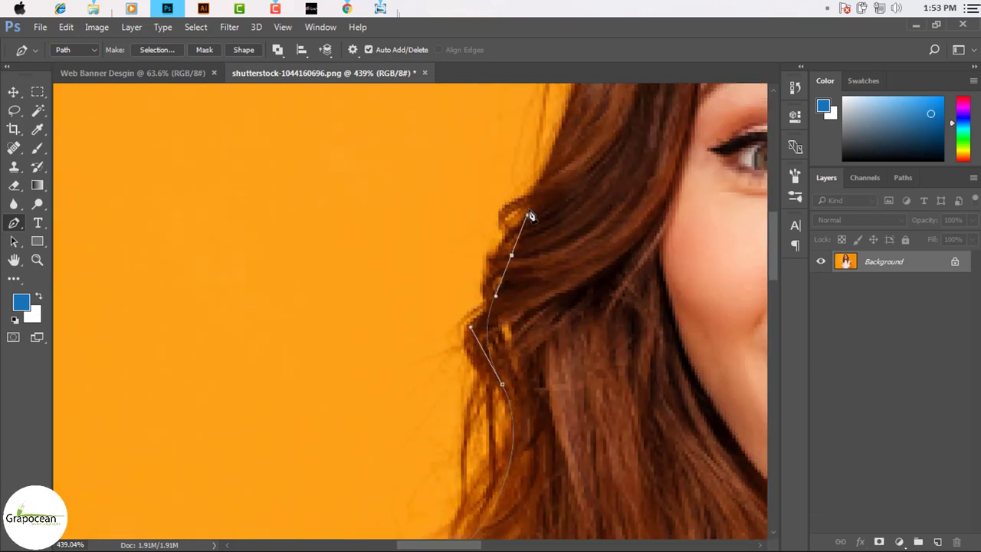
pyautogui.moveTo(529, 212); pyautogui.dragTo(484, 408)
pyautogui.moveTo(654, 213); pyautogui.dragTo(482, 212)
pyautogui.moveTo(487, 209)
pyautogui.mouseDown()
pyautogui.moveTo(599, 266)
pyautogui.moveTo(679, 248)
pyautogui.mouseUp()
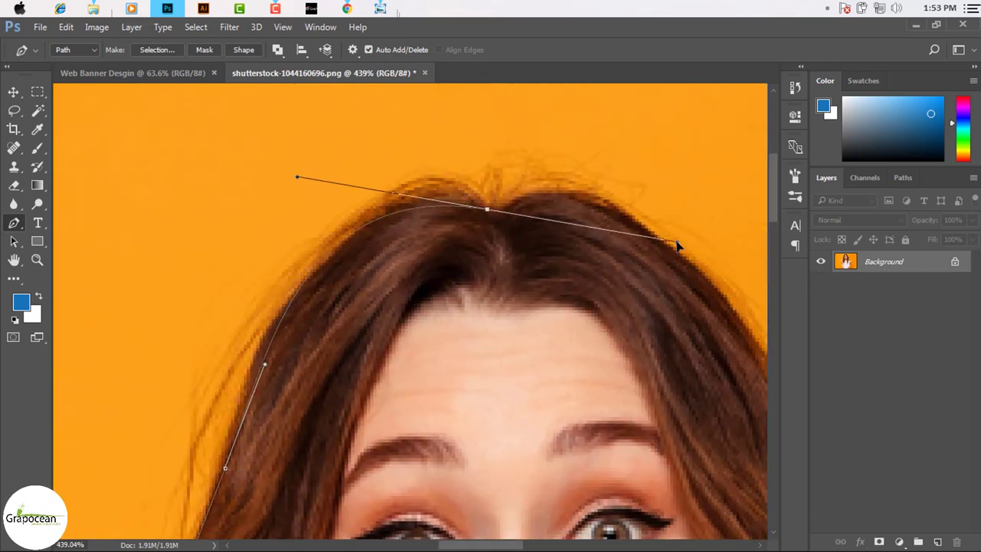
pyautogui.hotkey('ctrl', 'z')
pyautogui.moveTo(357, 230); pyautogui.dragTo(476, 170)
pyautogui.moveTo(690, 276); pyautogui.dragTo(483, 199)
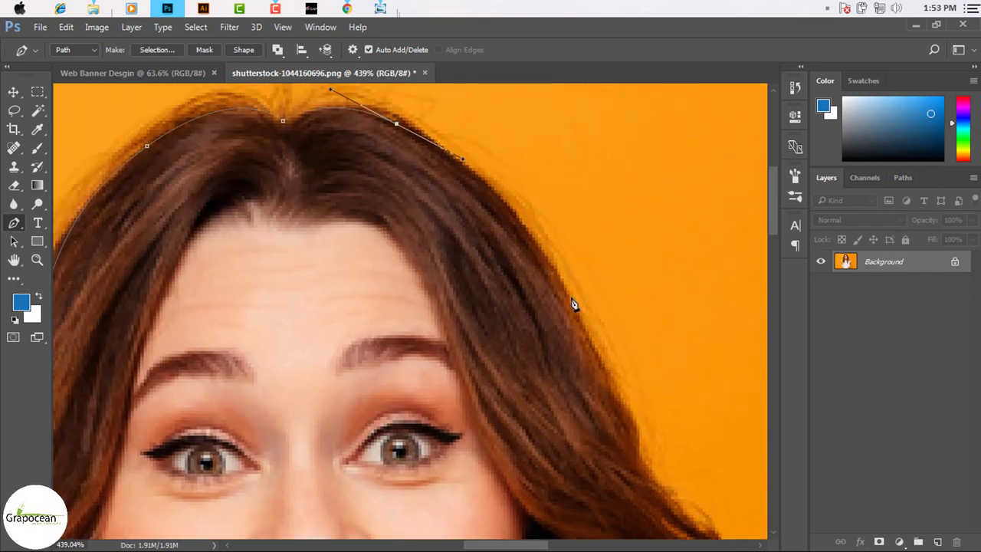
pyautogui.moveTo(625, 438); pyautogui.dragTo(514, 204)
# - Trace down the right-side hair to the shoulder and around the other fist's knuckles
pyautogui.scroll(-5, 594, 452)
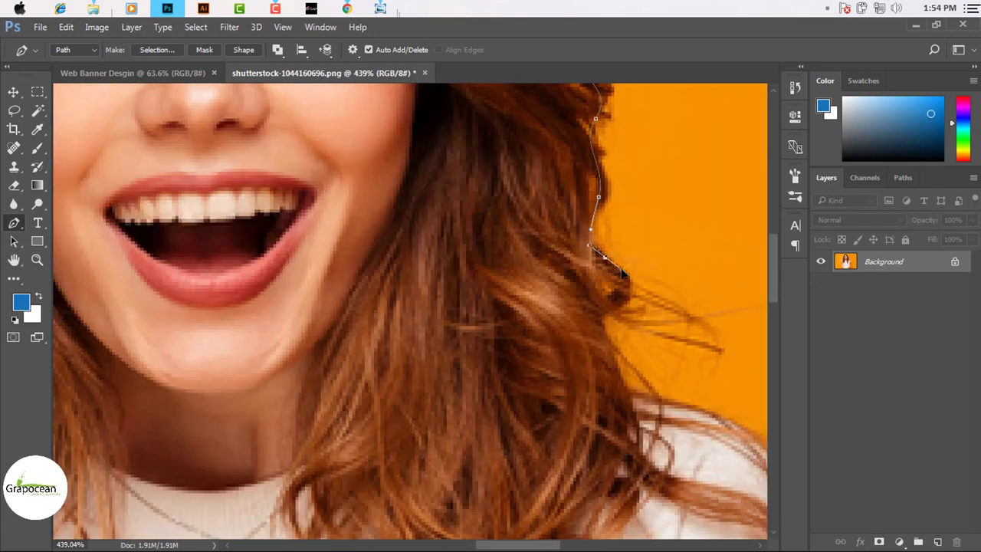
pyautogui.moveTo(601, 307); pyautogui.dragTo(612, 360)
pyautogui.scroll(-2, 613, 360)
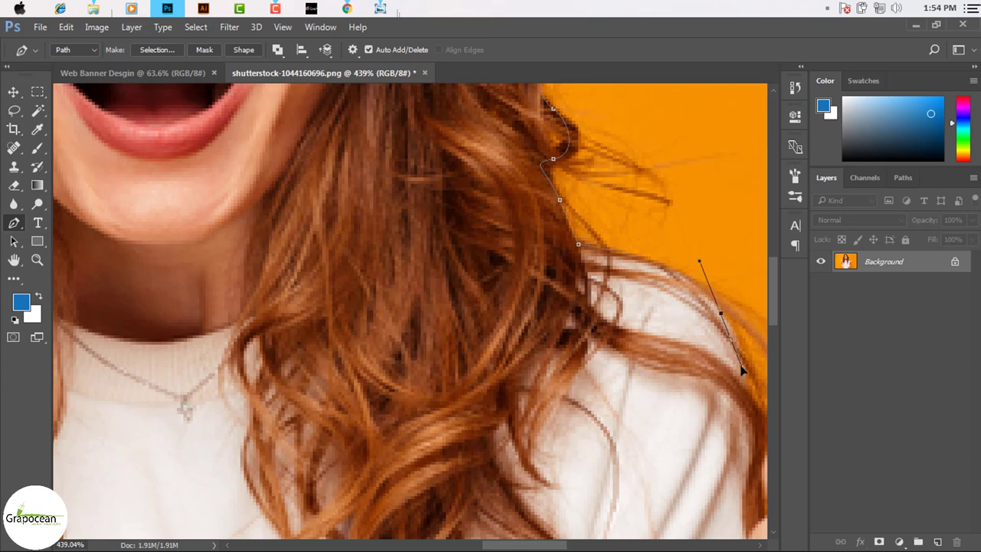
pyautogui.scroll(-8, 613, 171)
pyautogui.scroll(3, 613, 230)
pyautogui.click(608, 226)
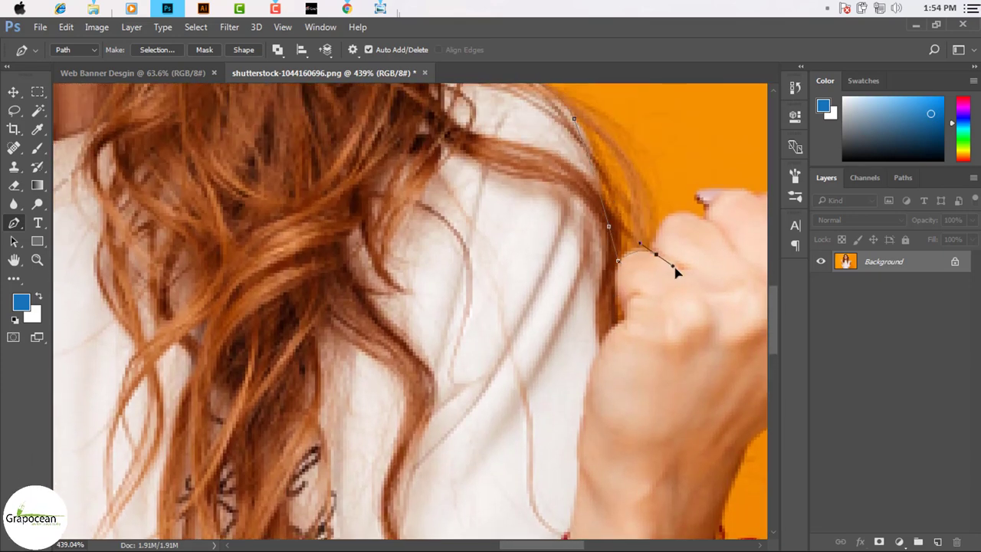
pyautogui.moveTo(709, 221); pyautogui.dragTo(776, 240)
pyautogui.scroll(2, 689, 253)
pyautogui.hscroll(3, 690, 253)
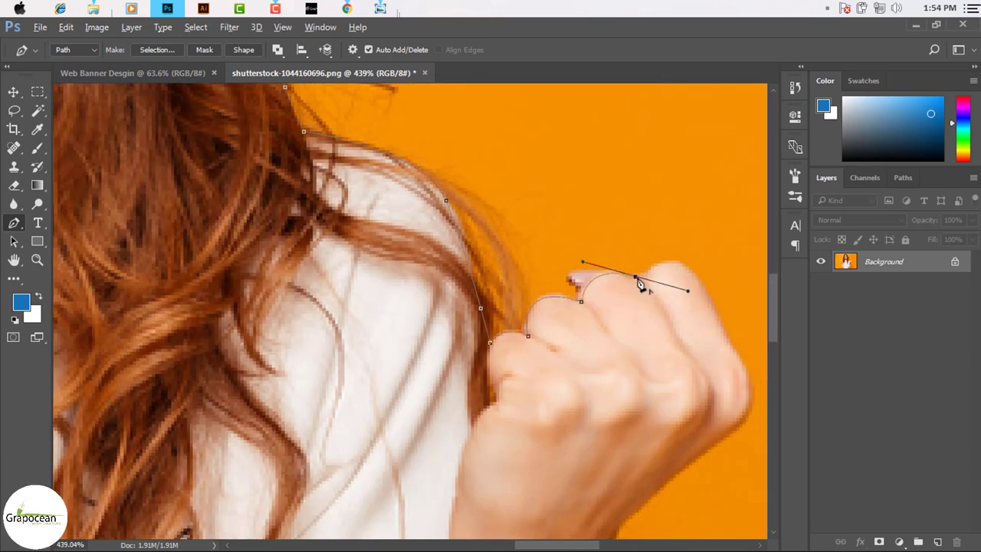
pyautogui.moveTo(639, 282); pyautogui.dragTo(647, 287)
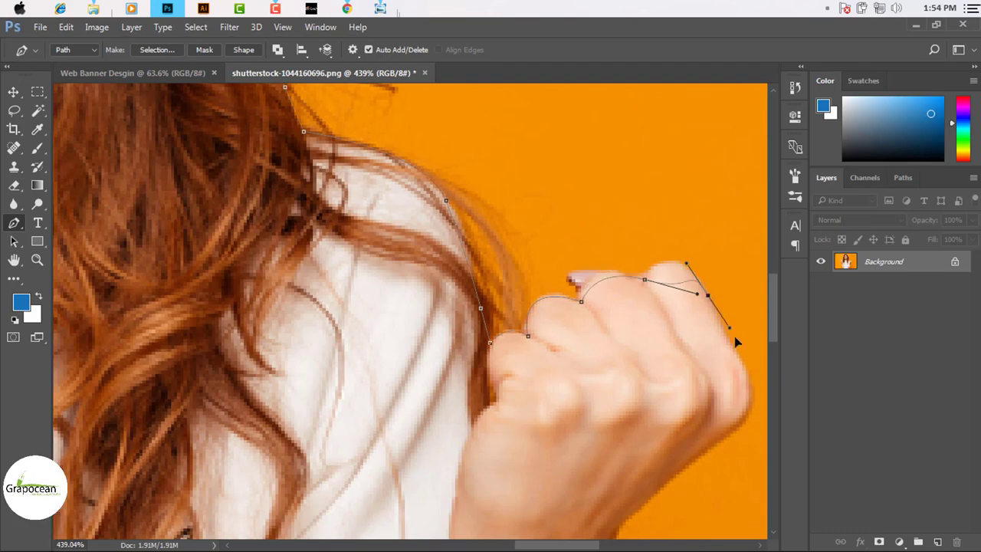
pyautogui.moveTo(728, 337); pyautogui.dragTo(729, 341)
pyautogui.scroll(-3, 730, 341)
pyautogui.scroll(4, 667, 247)
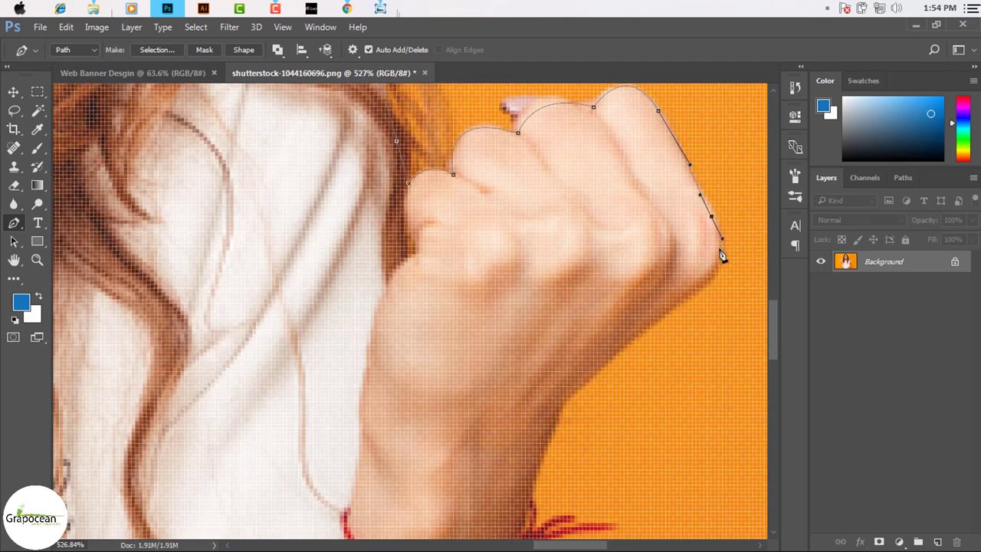
pyautogui.scroll(-3, 602, 361)
pyautogui.scroll(-3, 583, 240)
pyautogui.scroll(2, 565, 241)
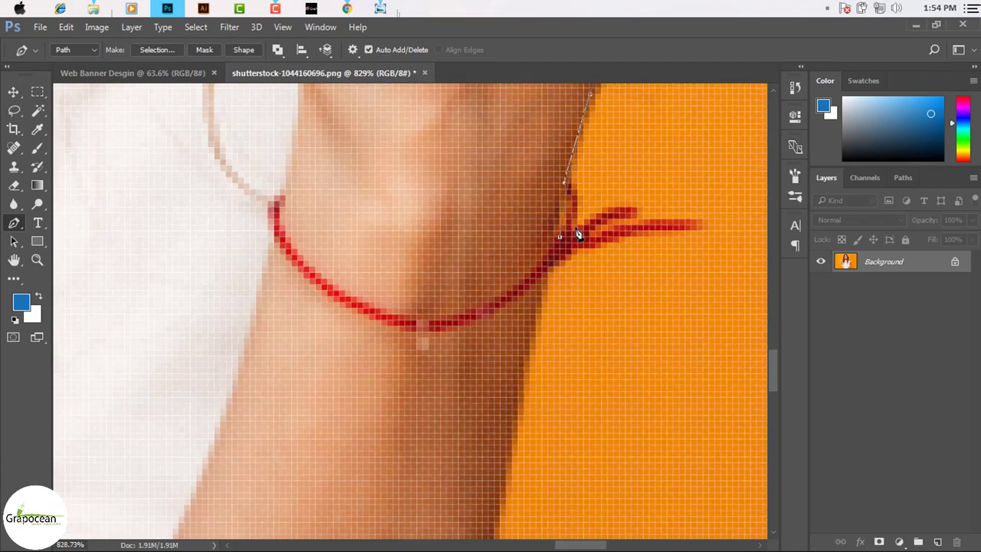
# - Trace the wrist, forearm and sleeve cuff with corner and curved anchors
pyautogui.keyDown('alt'); pyautogui.click(637, 209); pyautogui.keyUp('alt')
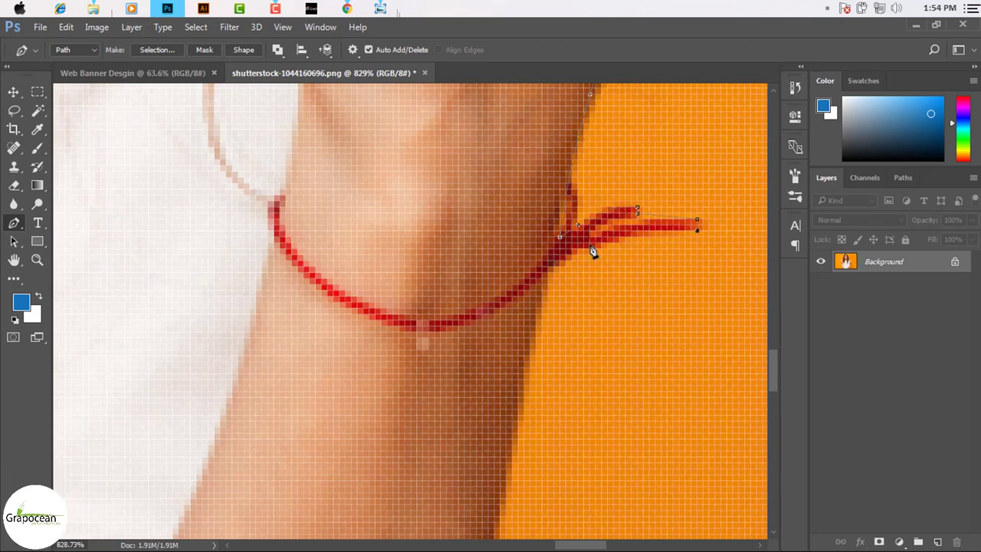
pyautogui.click(529, 371)
pyautogui.scroll(-5, 521, 414)
pyautogui.scroll(5, 678, 160)
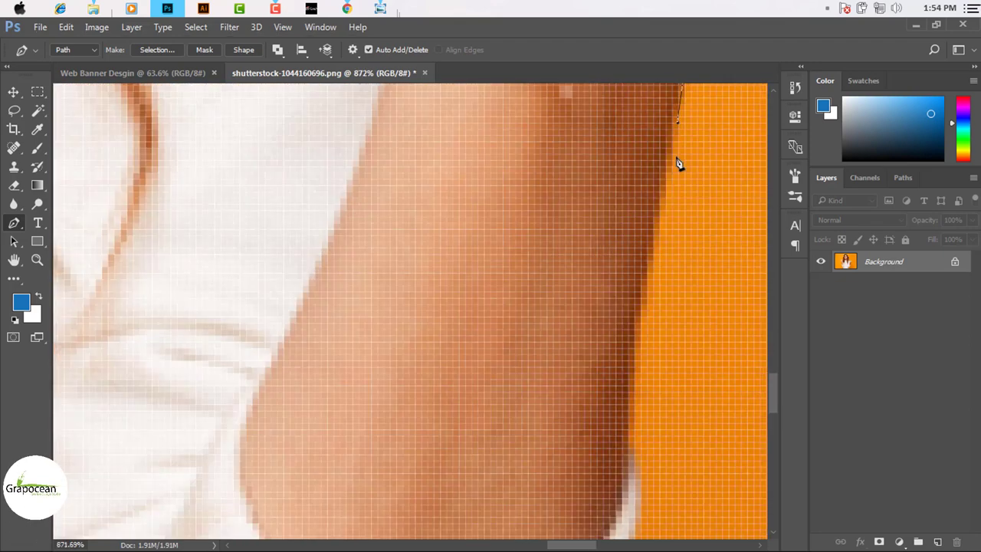
pyautogui.scroll(-2, 661, 330)
pyautogui.scroll(2, 648, 393)
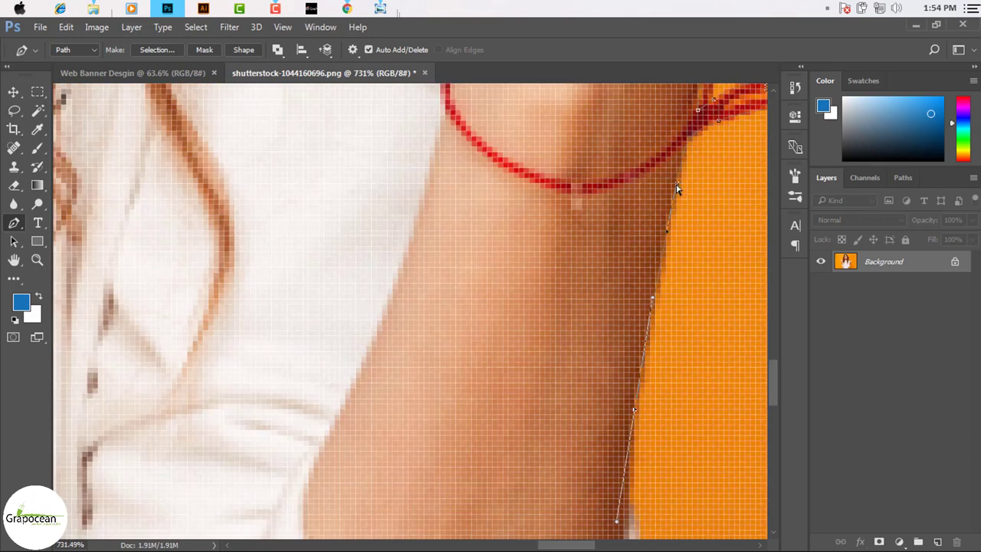
pyautogui.scroll(2, 642, 383)
pyautogui.scroll(-1, 642, 383)
pyautogui.click(629, 326)
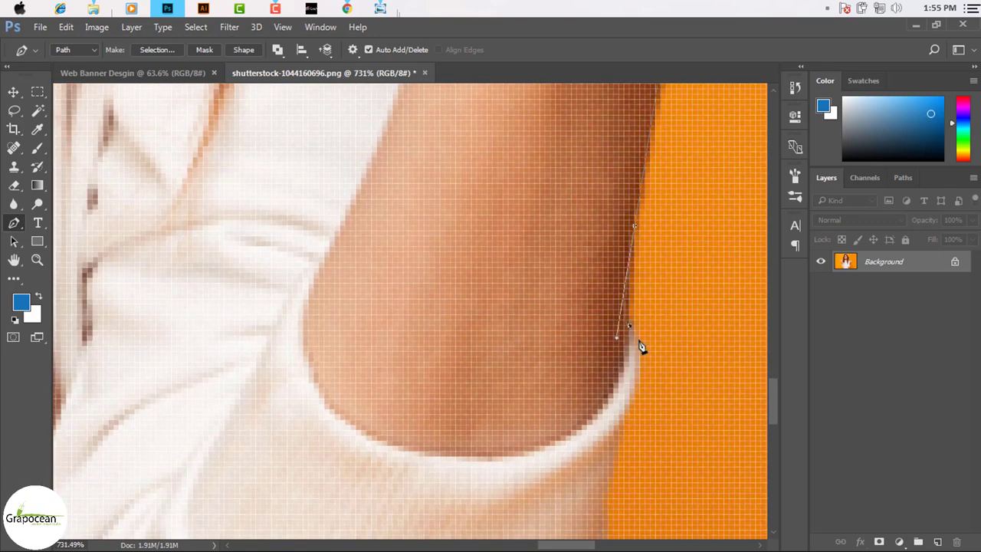
pyautogui.scroll(-2, 638, 290)
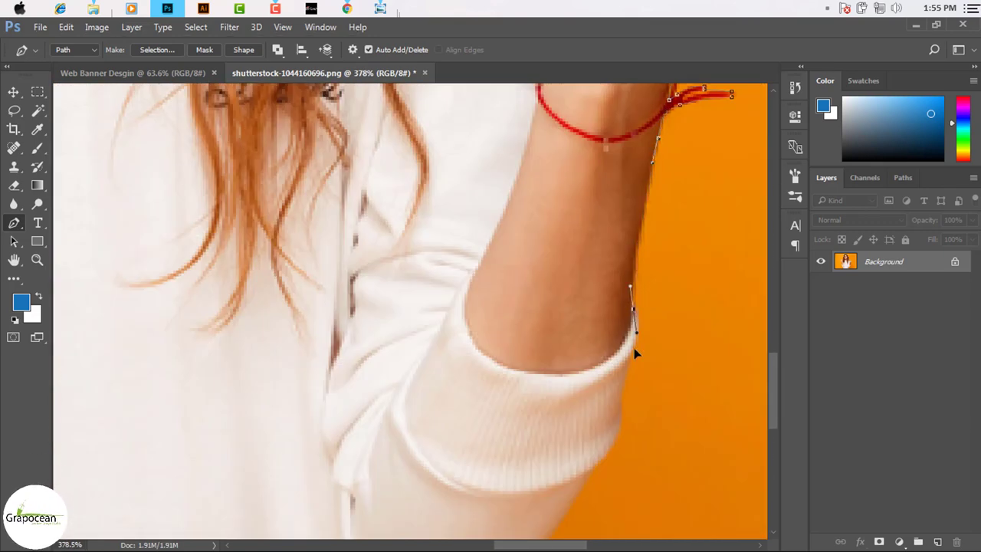
pyautogui.keyDown('alt'); pyautogui.click(633, 310); pyautogui.keyUp('alt')
pyautogui.scroll(-3, 637, 322)
pyautogui.moveTo(623, 278); pyautogui.dragTo(601, 308)
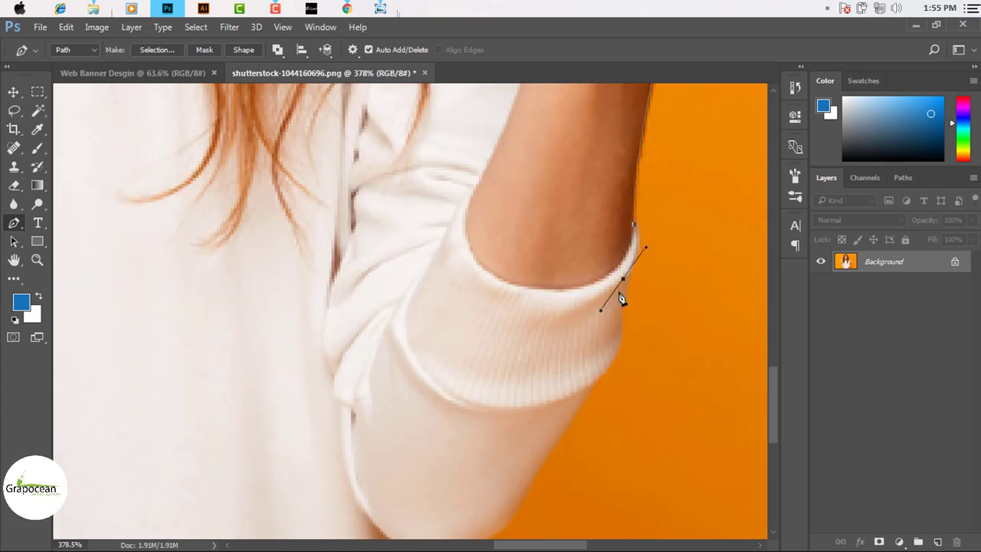
pyautogui.keyDown('alt'); pyautogui.click(623, 278); pyautogui.keyUp('alt')
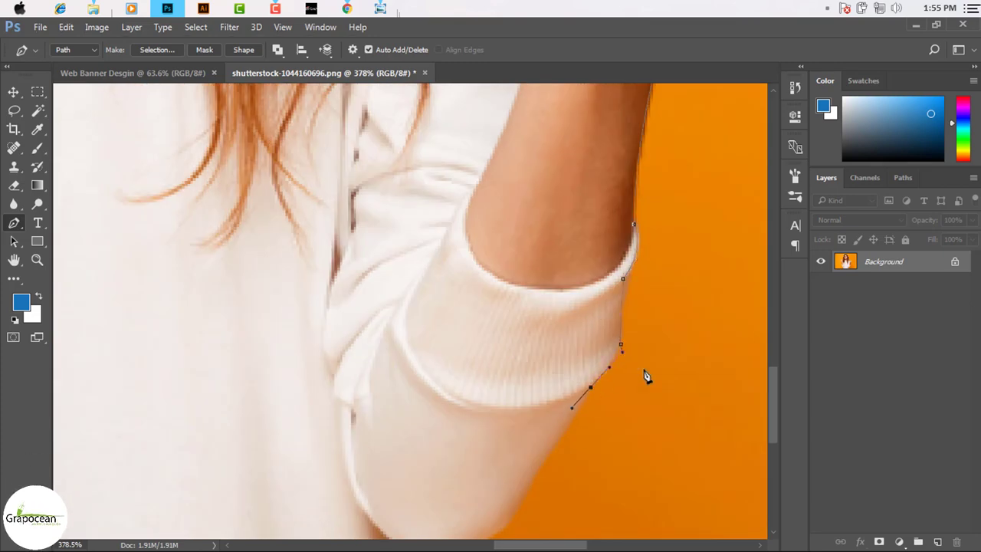
pyautogui.scroll(2, 646, 376)
pyautogui.scroll(-6, 565, 355)
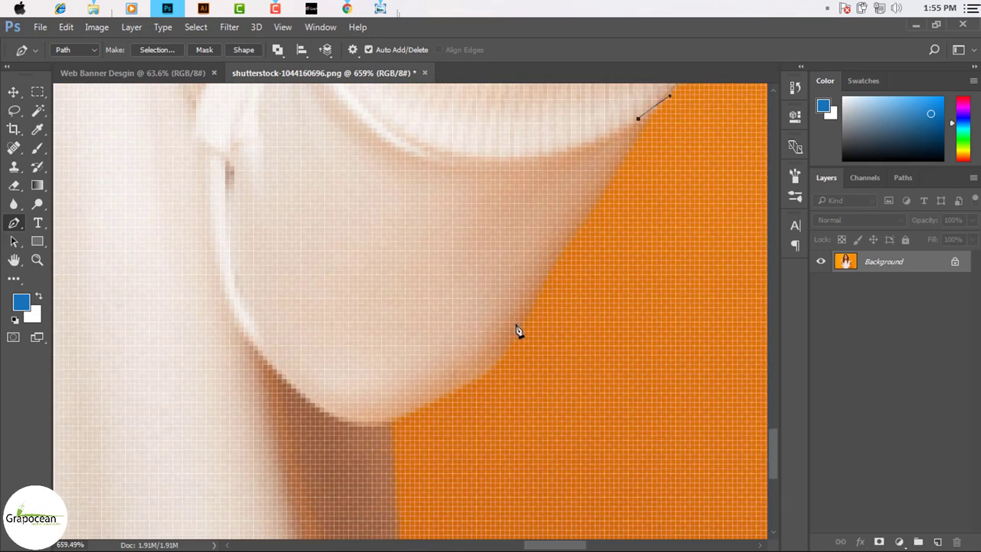
# - Run the path along the sleeve to the image bottom and close it around the woman
pyautogui.click(518, 330)
pyautogui.scroll(-2, 518, 331)
pyautogui.click(440, 302)
pyautogui.scroll(1, 454, 428)
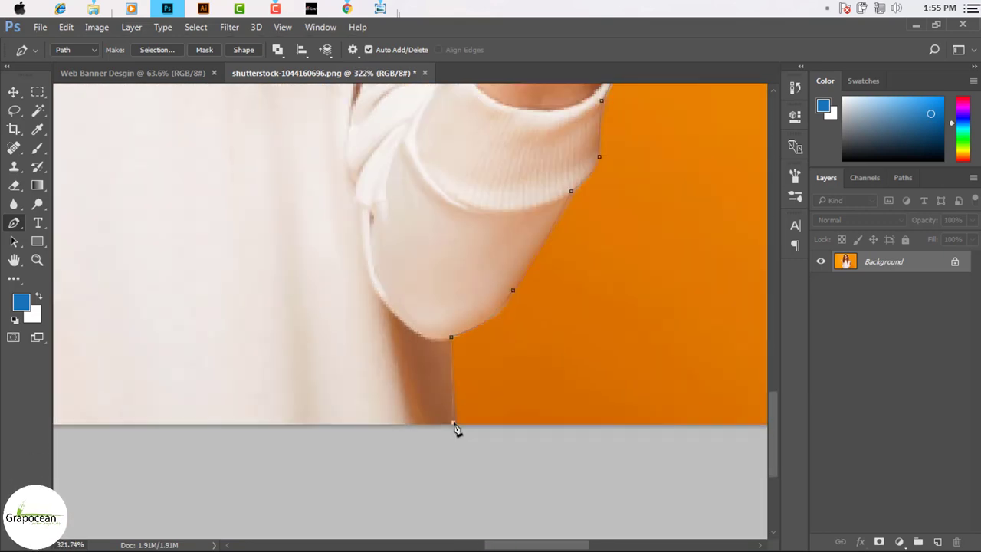
pyautogui.scroll(-3, 453, 428)
pyautogui.scroll(2, 460, 433)
pyautogui.scroll(2, 462, 329)
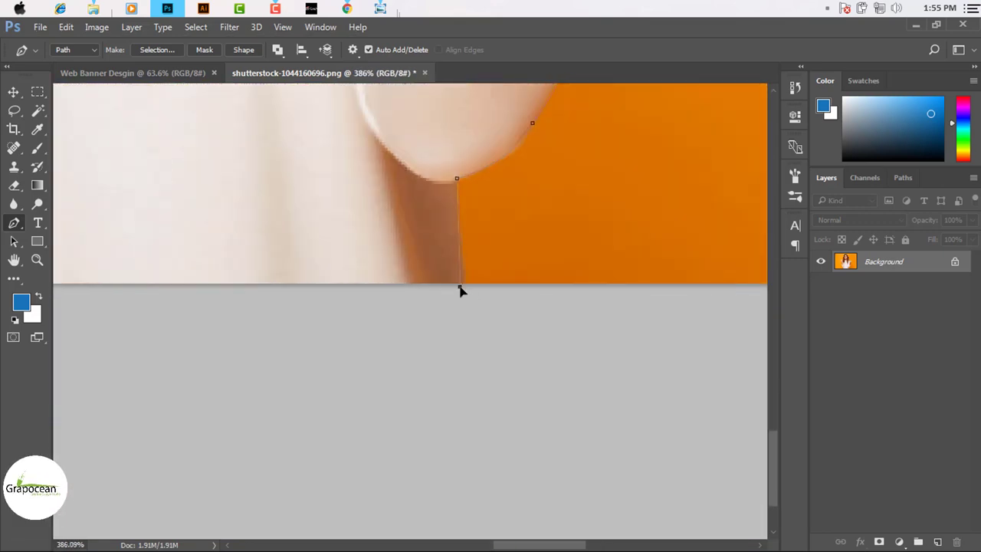
pyautogui.scroll(-1, 459, 289)
pyautogui.hscroll(-3, 391, 335)
pyautogui.click(148, 310)
# - Unlock the Background into an editable layer and convert the closed path into a selection
pyautogui.scroll(-4, 149, 310)
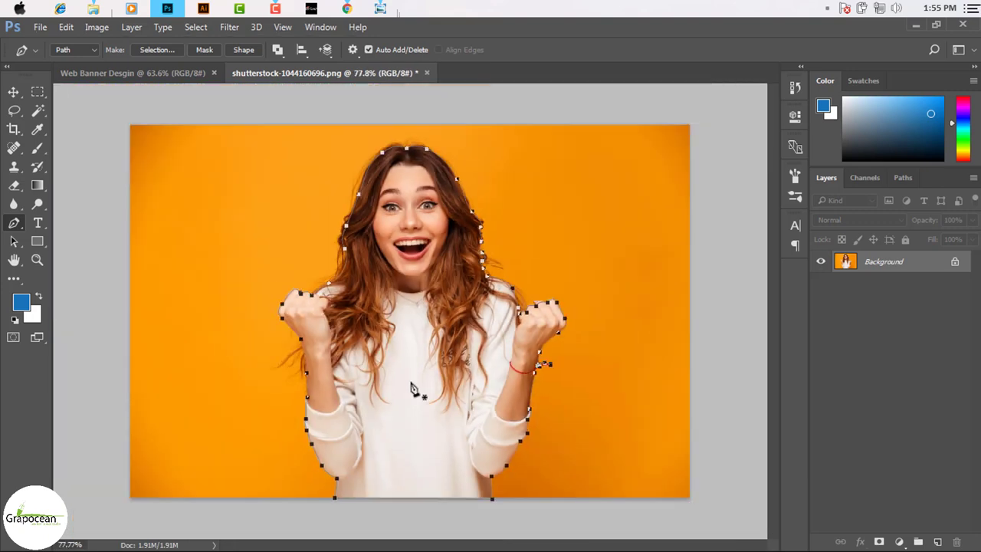
pyautogui.click(954, 261)
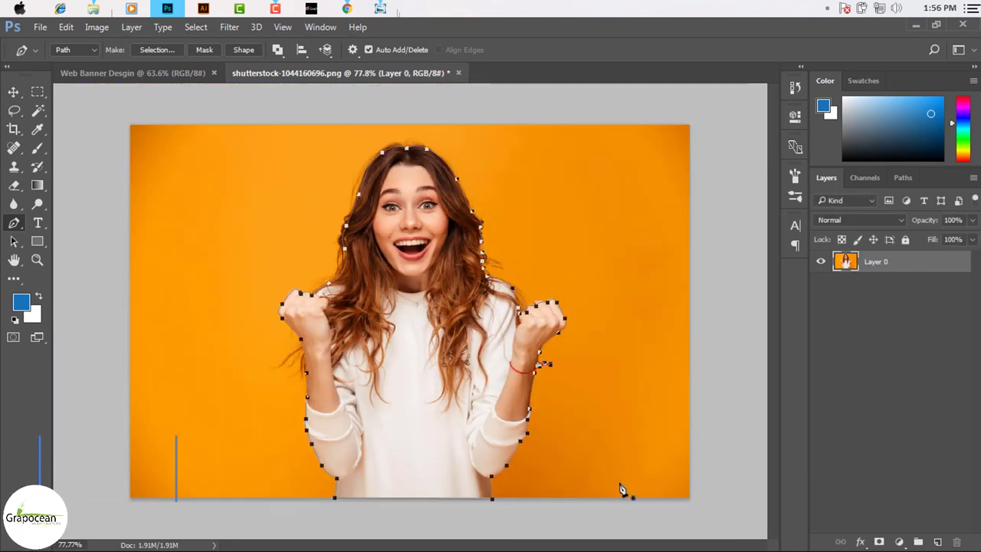
pyautogui.hotkey('ctrl', 'Return')
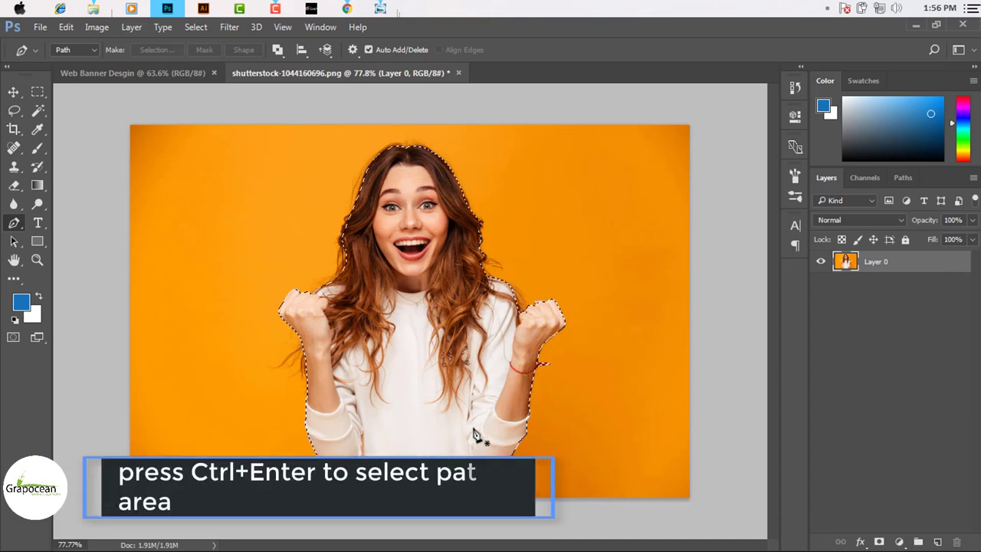
pyautogui.click(195, 28)
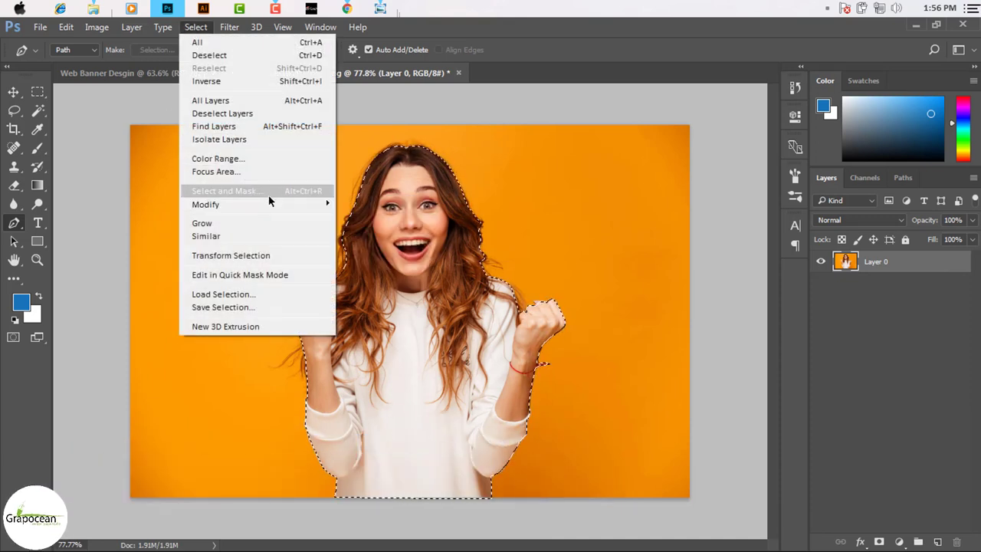
# - In Select and Mask, brush the left, lower-left and right hair edges with the Refine Edge Brush
pyautogui.click(257, 191)
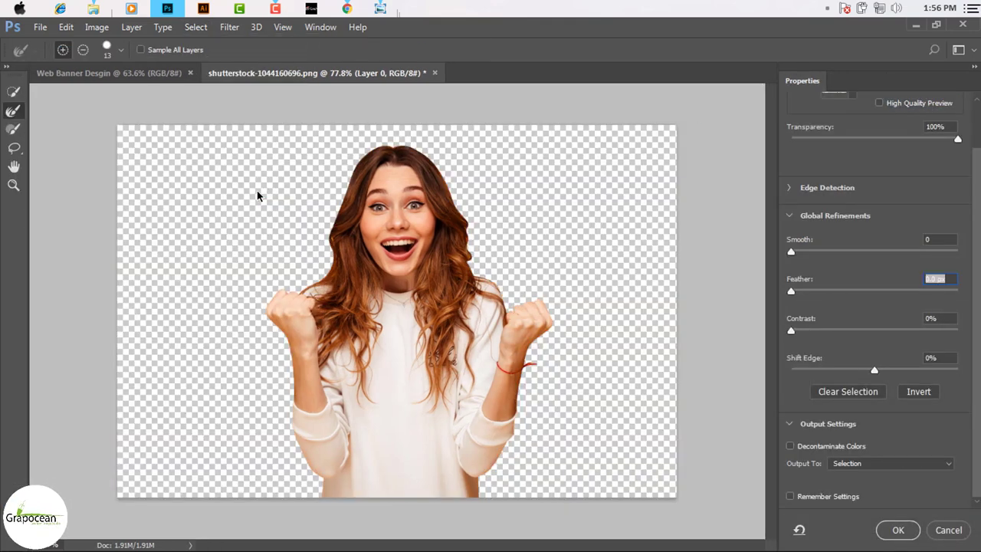
pyautogui.scroll(5, 324, 248)
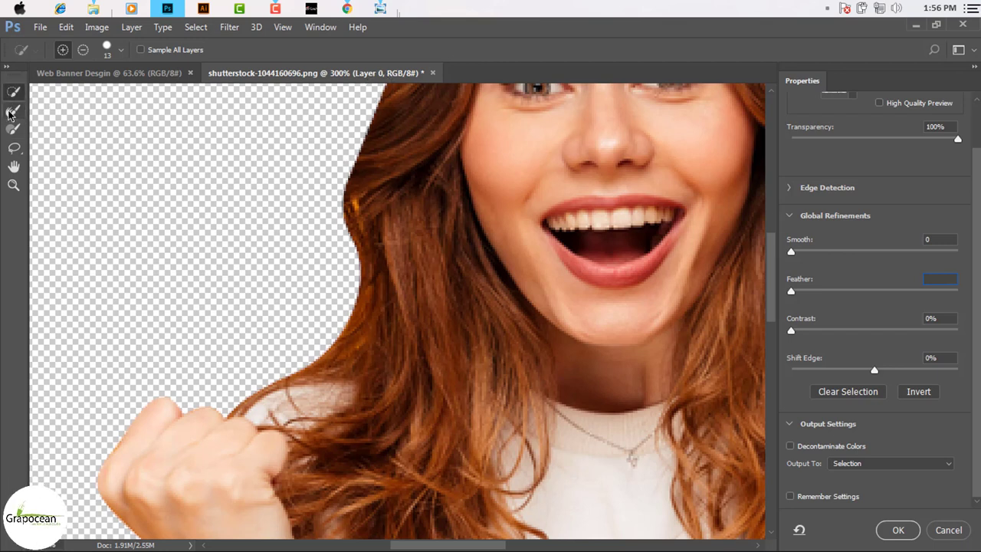
pyautogui.press('alt')
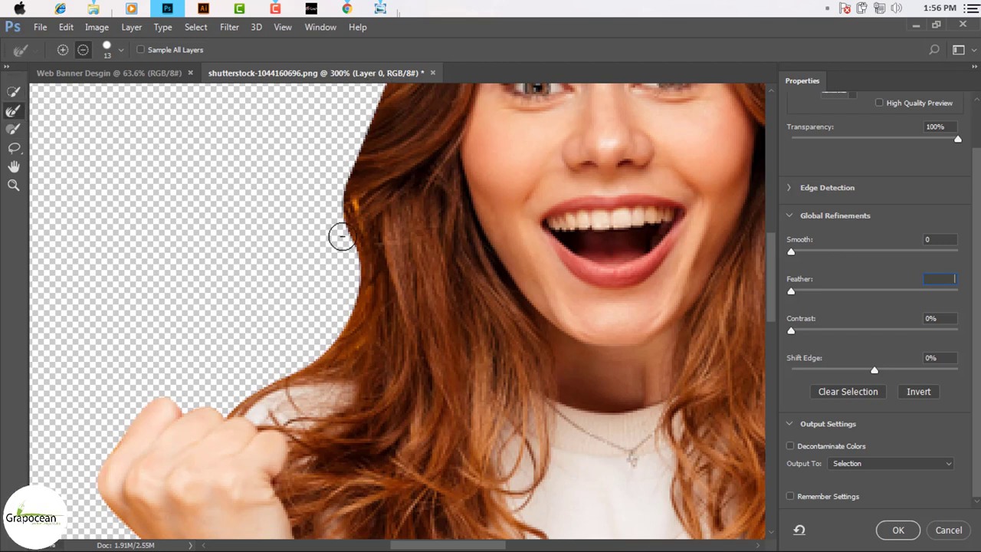
pyautogui.scroll(-3, 357, 209)
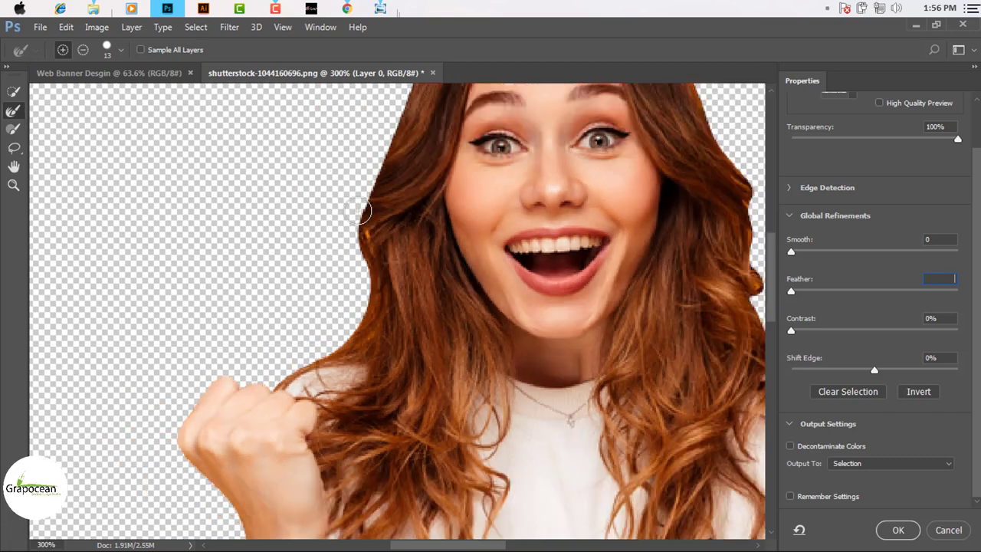
pyautogui.scroll(-2, 357, 209)
pyautogui.scroll(2, 357, 209)
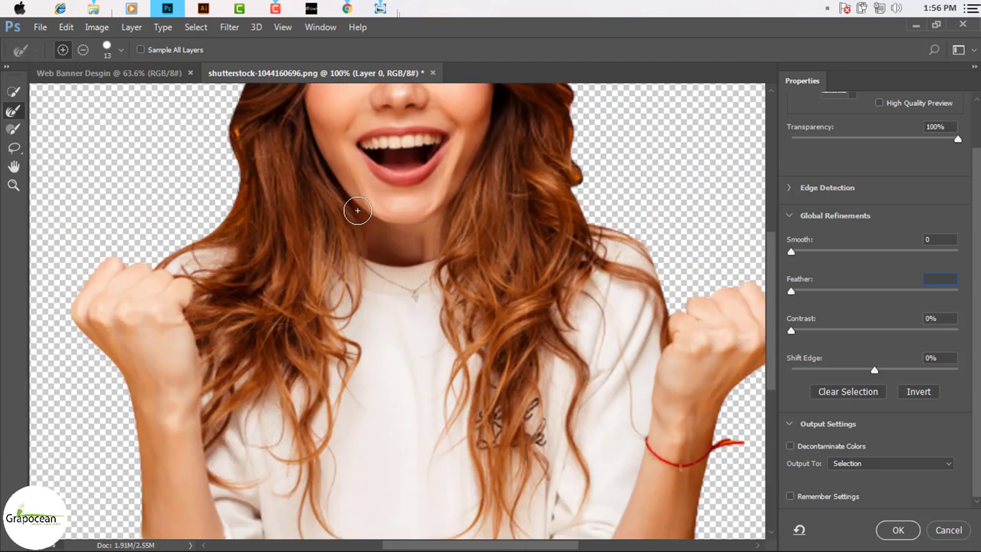
pyautogui.moveTo(770, 287); pyautogui.dragTo(769, 224)
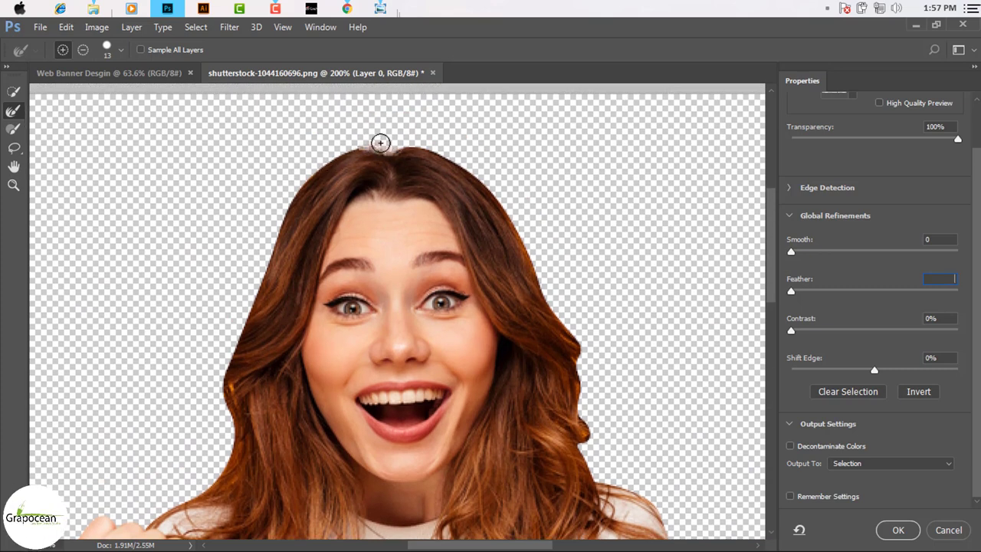
pyautogui.moveTo(299, 183); pyautogui.dragTo(268, 241)
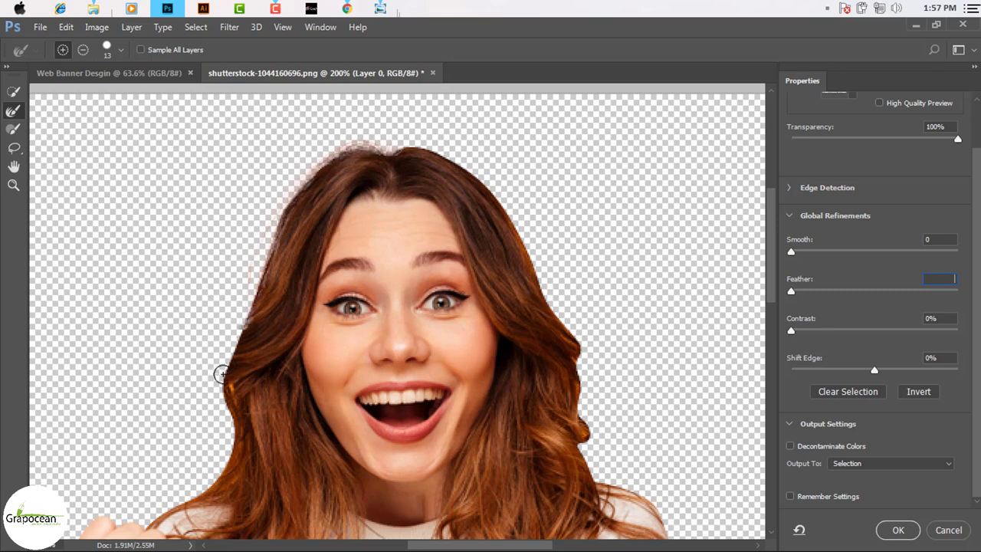
pyautogui.moveTo(222, 374); pyautogui.dragTo(225, 457)
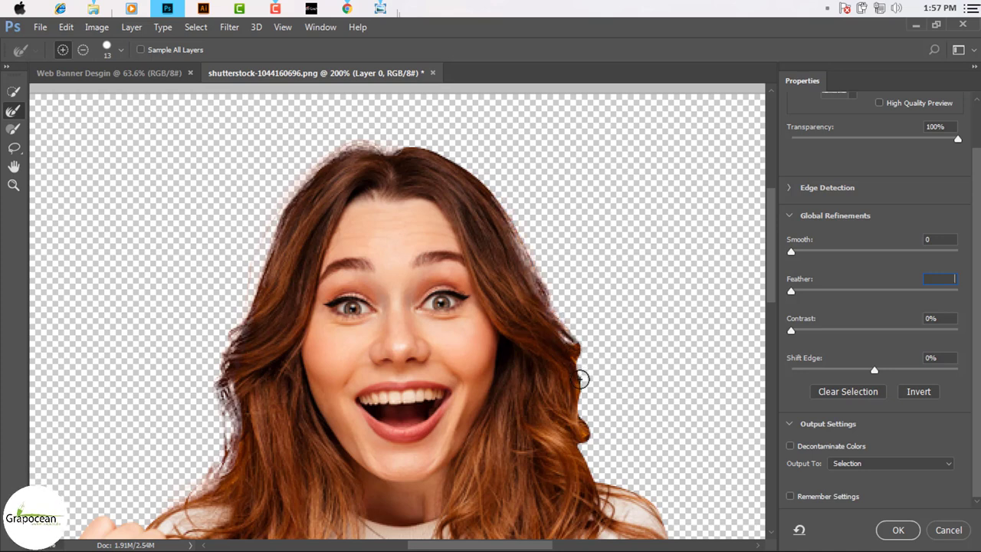
pyautogui.moveTo(581, 379); pyautogui.dragTo(588, 426)
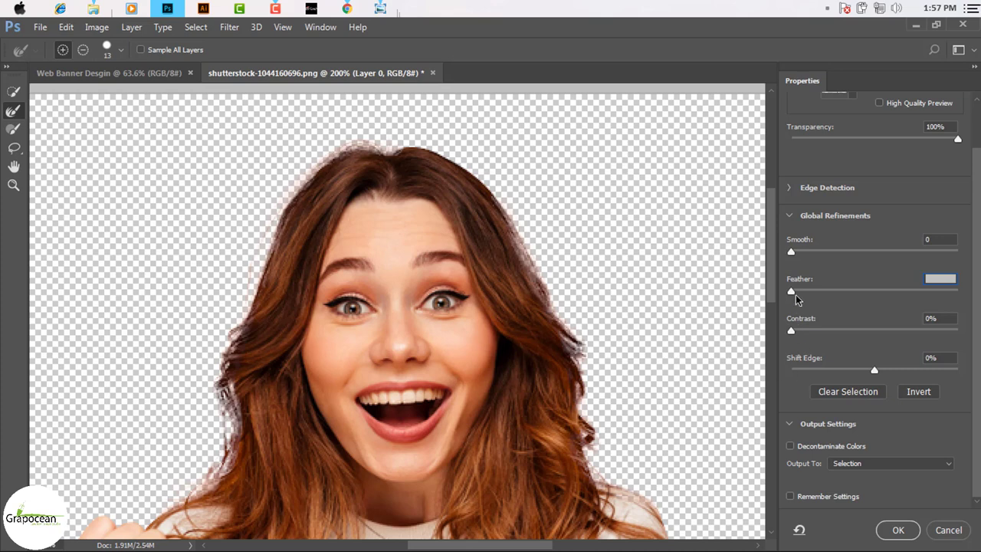
# - Raise the edge contrast, add a slight feather, and re-brush the hair beside the face
pyautogui.click(795, 330)
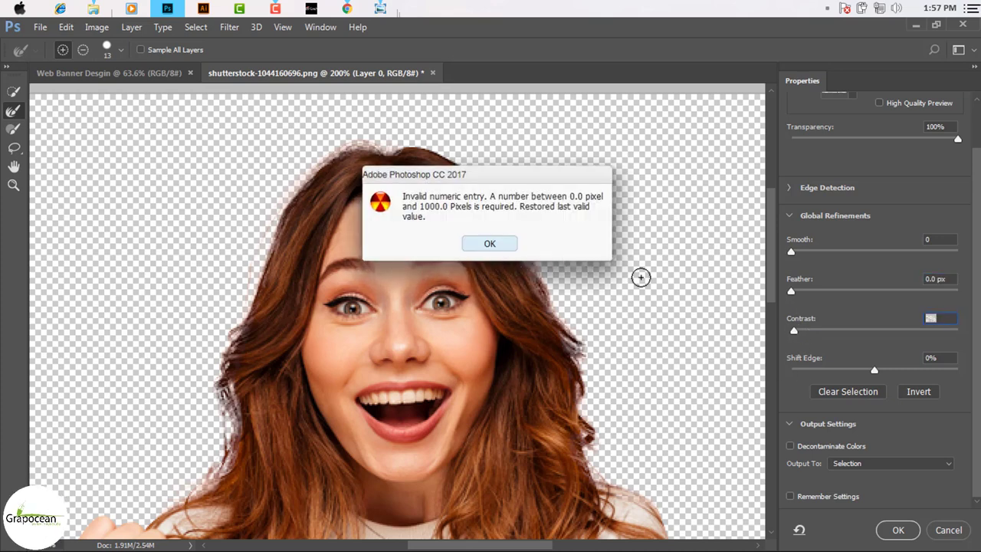
pyautogui.press('Return')
pyautogui.moveTo(794, 331); pyautogui.dragTo(836, 333)
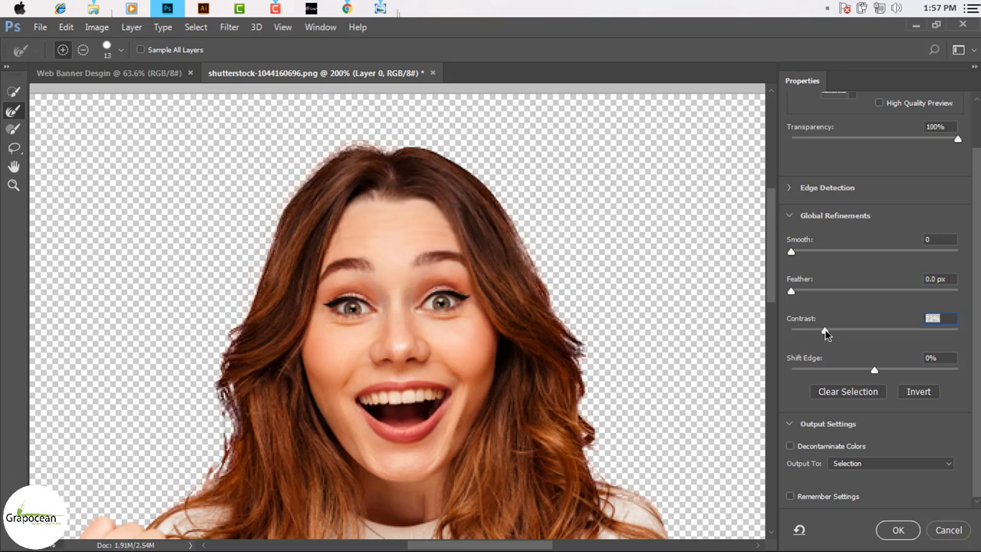
pyautogui.moveTo(793, 292); pyautogui.dragTo(796, 291)
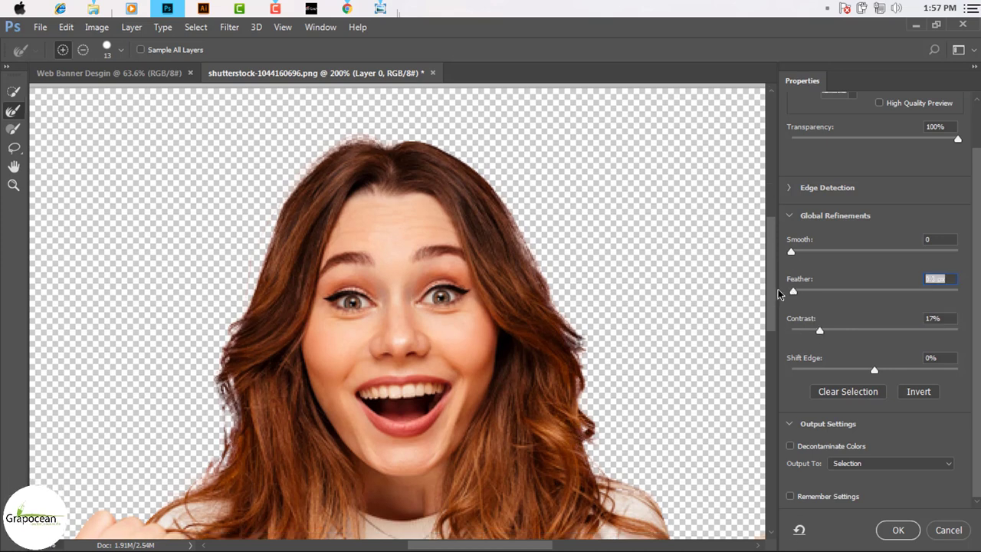
pyautogui.moveTo(777, 249); pyautogui.dragTo(779, 305)
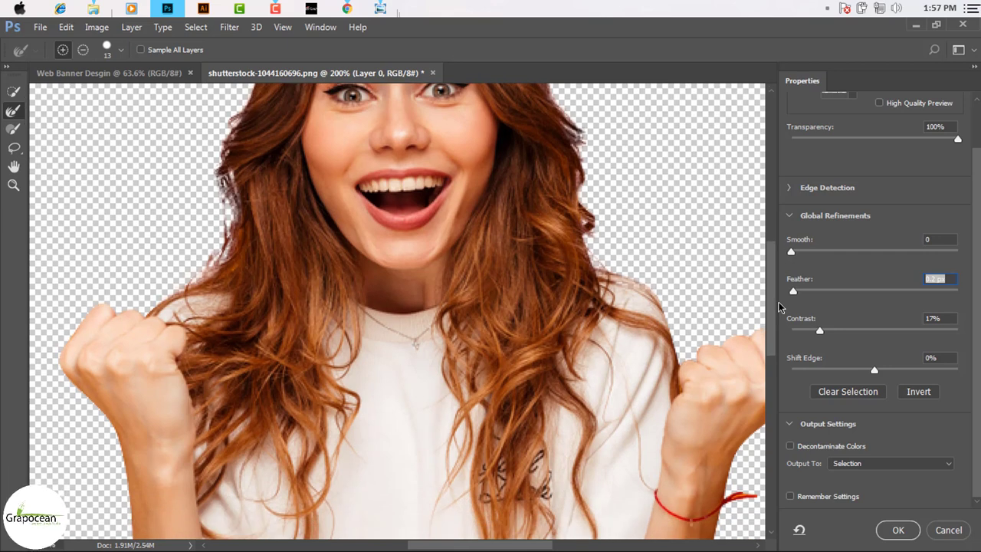
pyautogui.moveTo(217, 239)
pyautogui.mouseDown()
pyautogui.moveTo(219, 187)
pyautogui.moveTo(216, 230)
pyautogui.mouseUp()
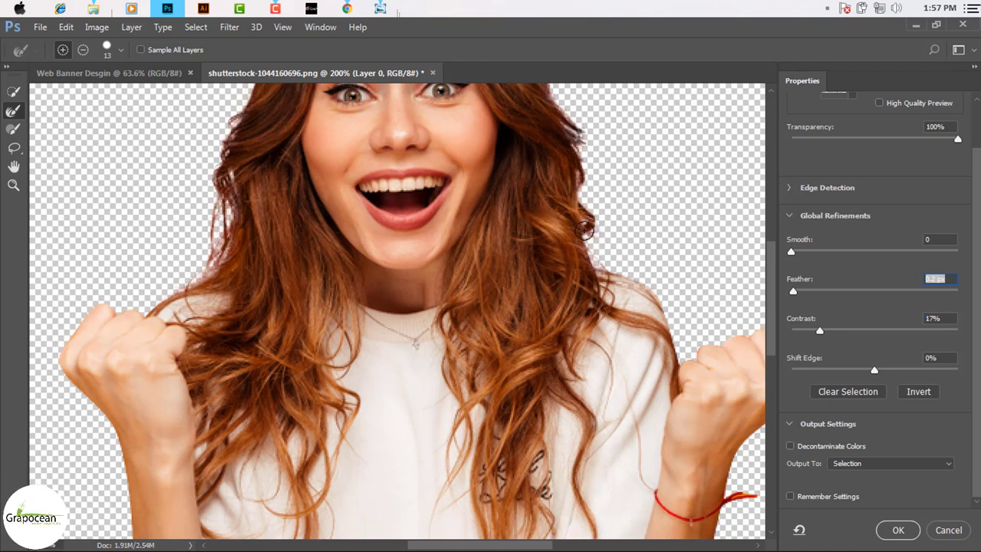
pyautogui.press('Up')
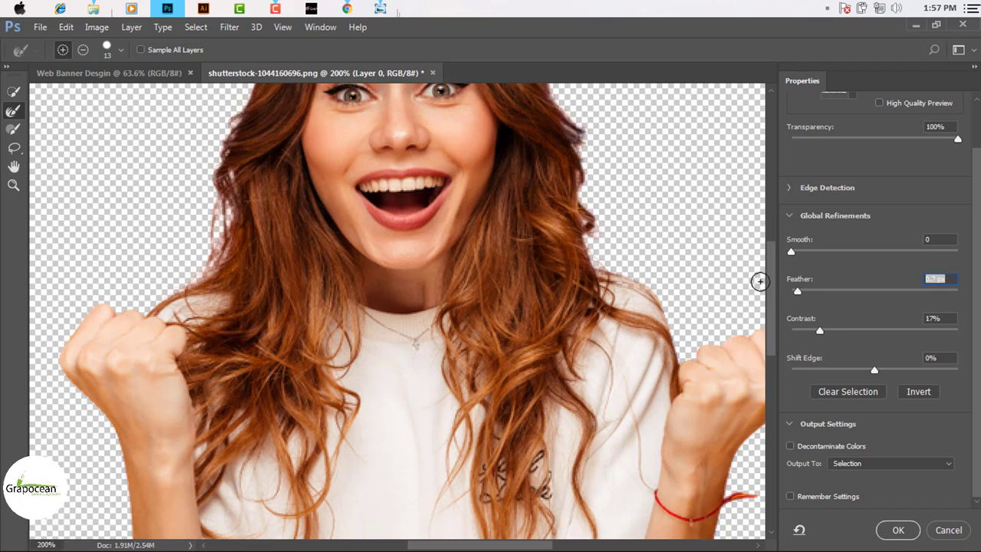
pyautogui.moveTo(771, 291)
pyautogui.mouseDown()
pyautogui.moveTo(769, 262)
pyautogui.moveTo(770, 269)
pyautogui.mouseUp()
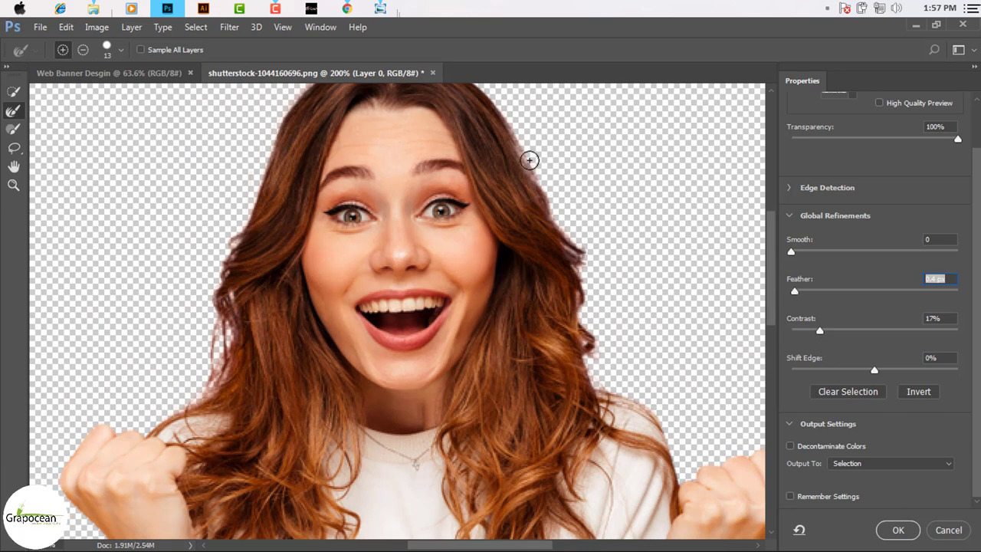
pyautogui.click(13, 93)
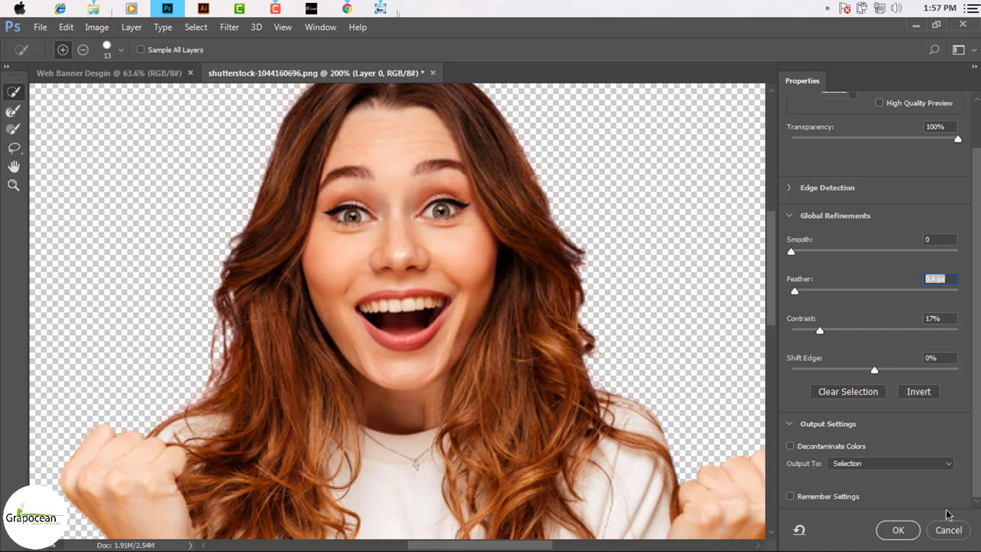
# - Output the refinement as a New Layer with Layer Mask, then fit the image on screen
pyautogui.click(903, 465)
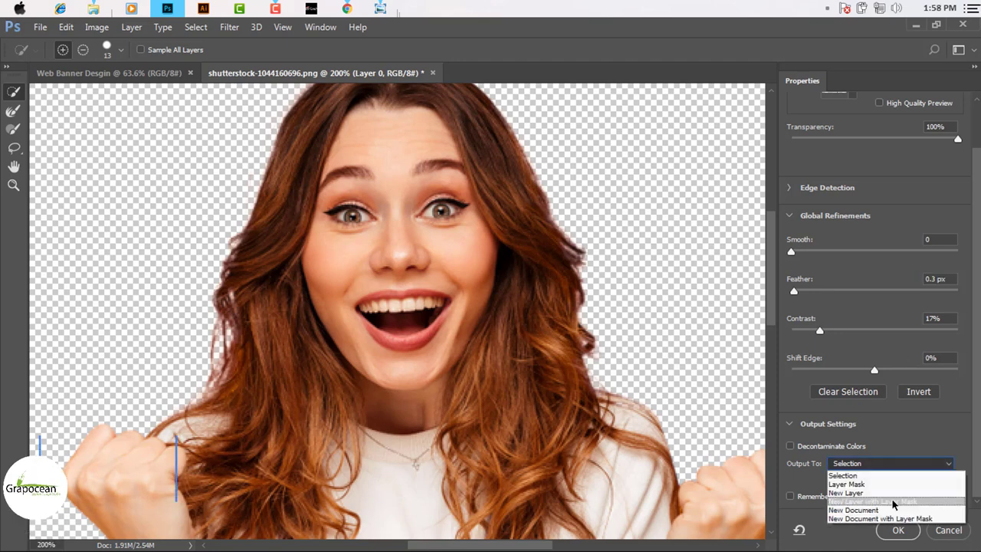
pyautogui.click(882, 506)
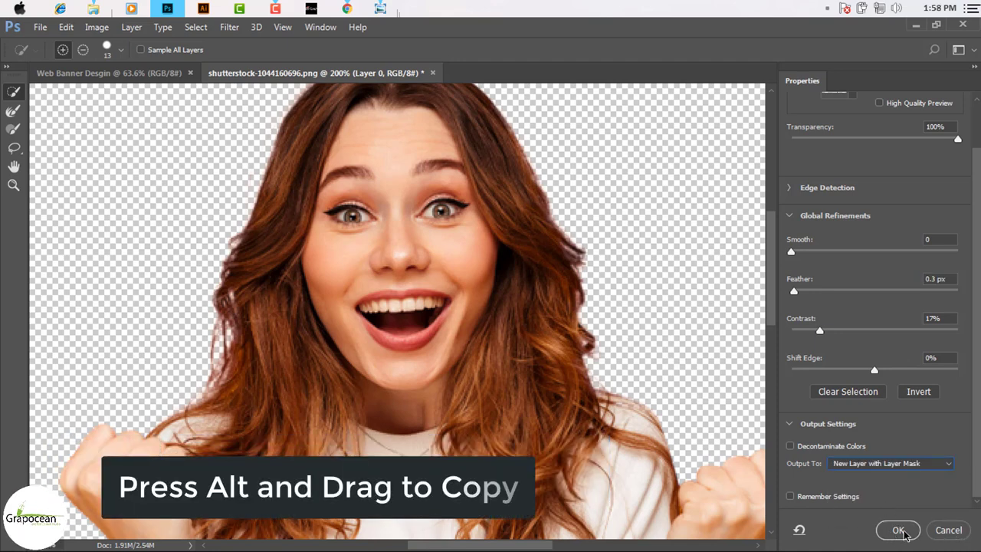
pyautogui.click(898, 530)
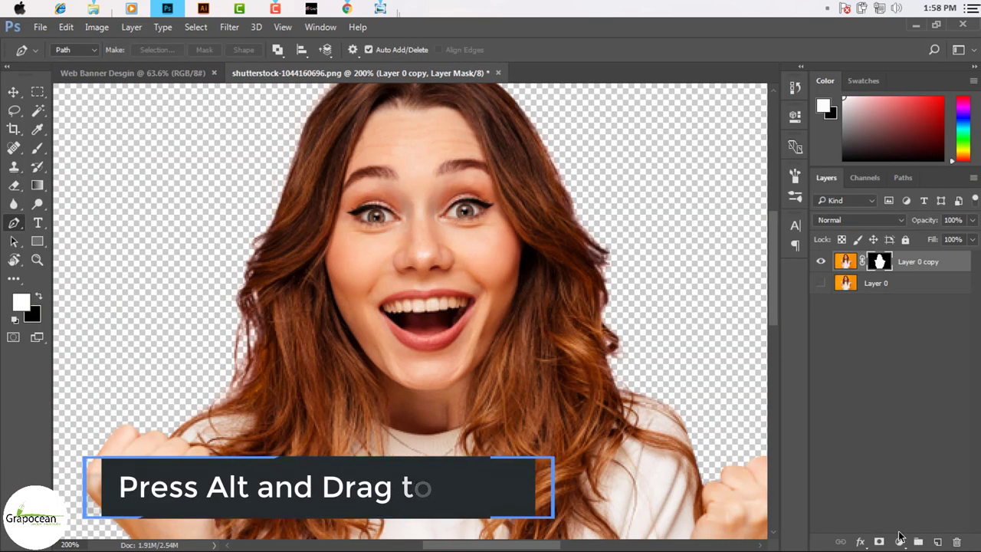
pyautogui.hotkey('ctrl', '0')
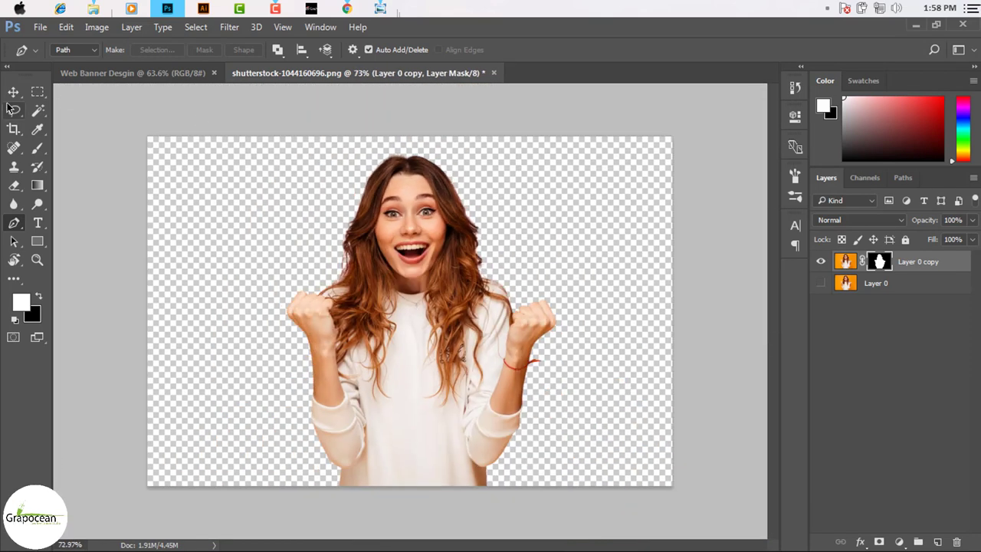
# - Drag the cut-out woman into the banner, scale her to about 58% and place her at right
pyautogui.click(13, 93)
pyautogui.moveTo(448, 243)
pyautogui.mouseDown()
pyautogui.moveTo(159, 74)
pyautogui.moveTo(527, 295)
pyautogui.mouseUp()
pyautogui.hotkey('ctrl', 't')
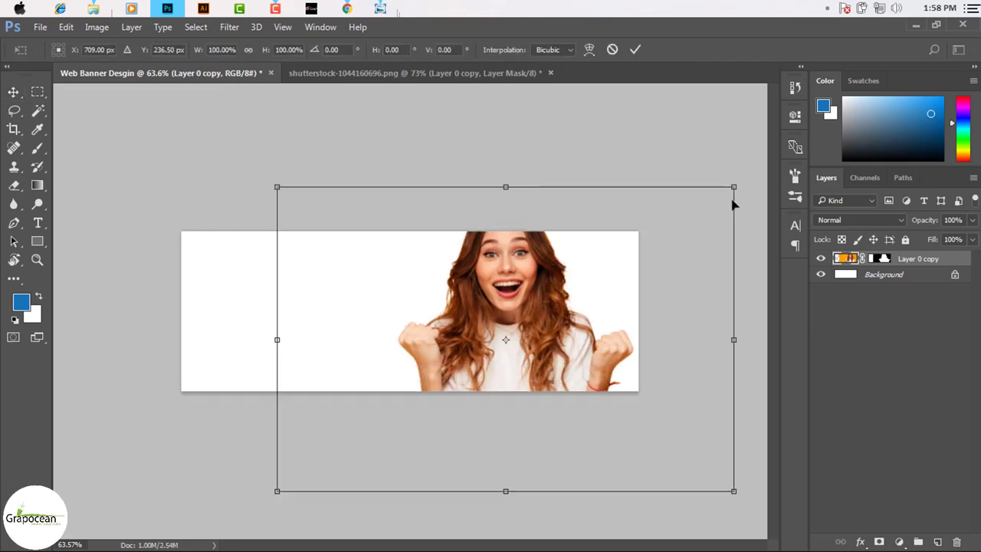
pyautogui.moveTo(719, 200); pyautogui.dragTo(624, 263)
pyautogui.moveTo(512, 370)
pyautogui.mouseDown()
pyautogui.moveTo(539, 351)
pyautogui.moveTo(534, 342)
pyautogui.mouseUp()
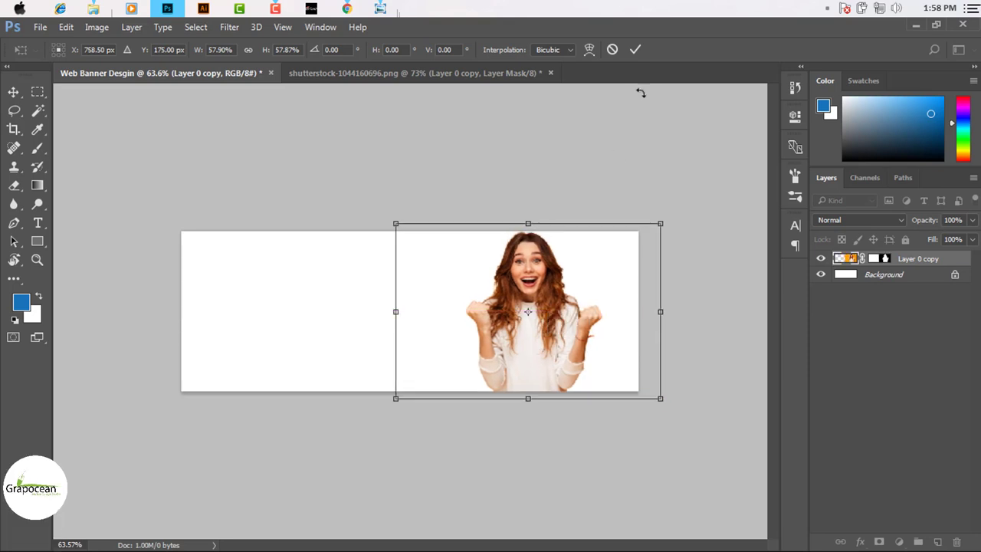
pyautogui.click(635, 49)
pyautogui.scroll(2, 565, 355)
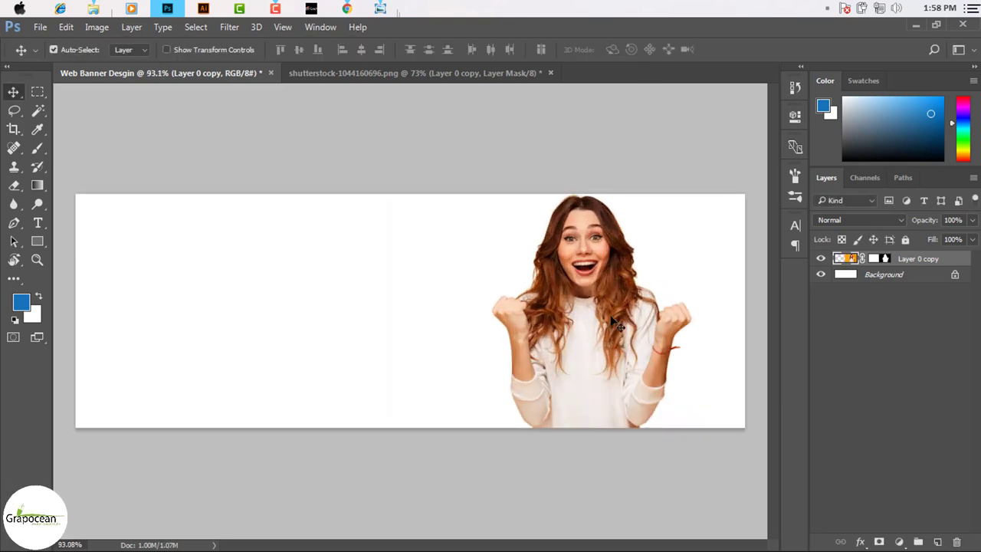
pyautogui.scroll(3, 605, 318)
pyautogui.scroll(-3, 606, 319)
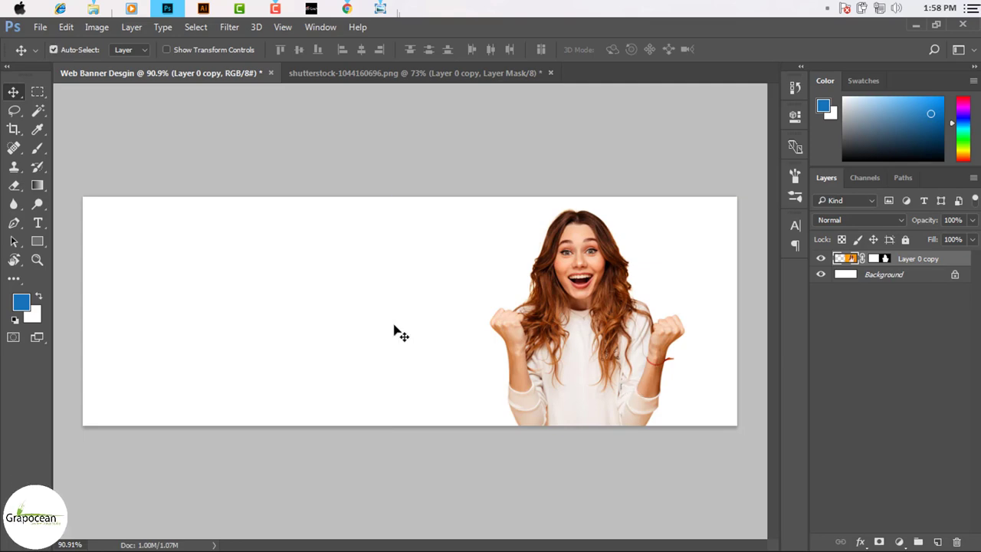
pyautogui.scroll(-1, 405, 333)
pyautogui.click(40, 26)
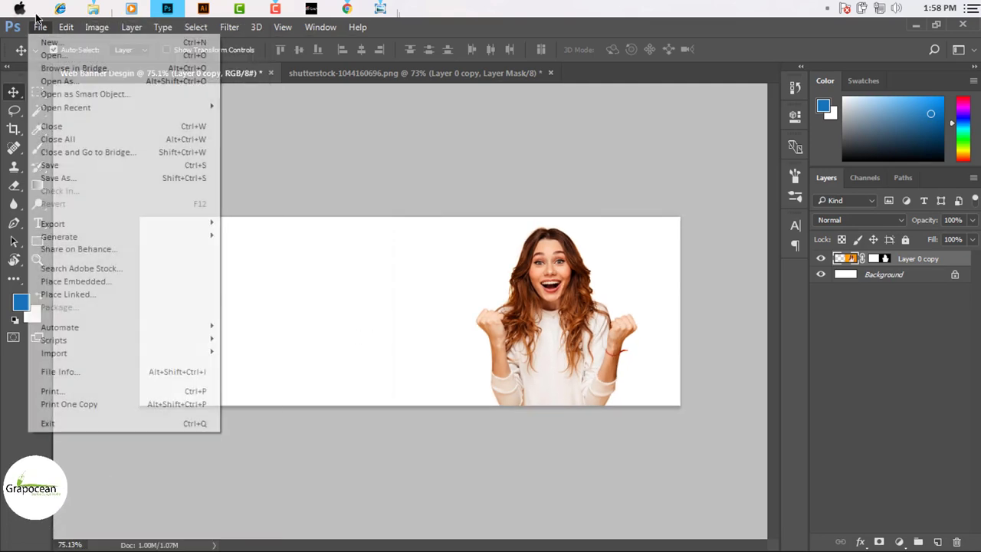
# - Open the blue cloth and poker chips photo as a new document
pyautogui.click(339, 205)
pyautogui.hotkey('ctrl', 'o')
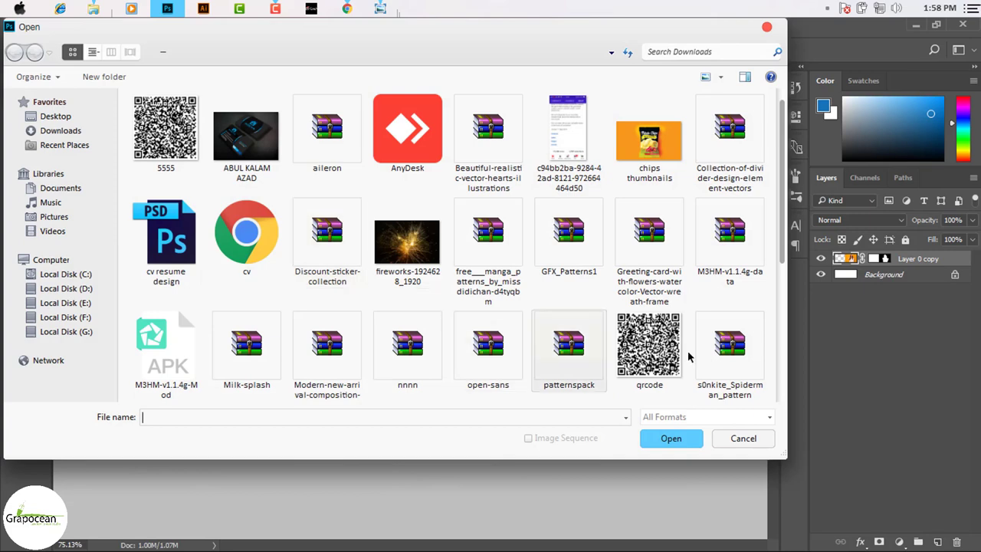
pyautogui.moveTo(783, 183); pyautogui.dragTo(783, 307)
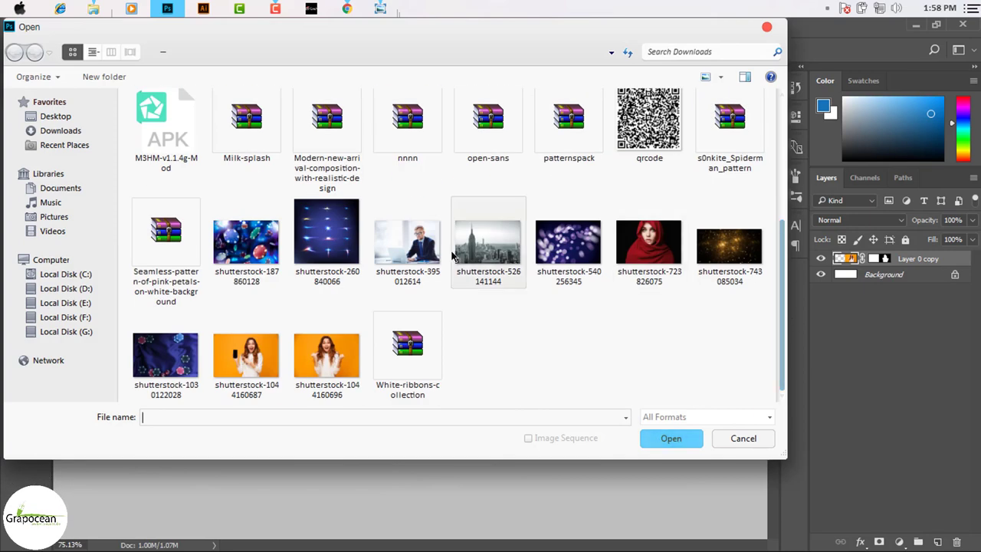
pyautogui.click(165, 355)
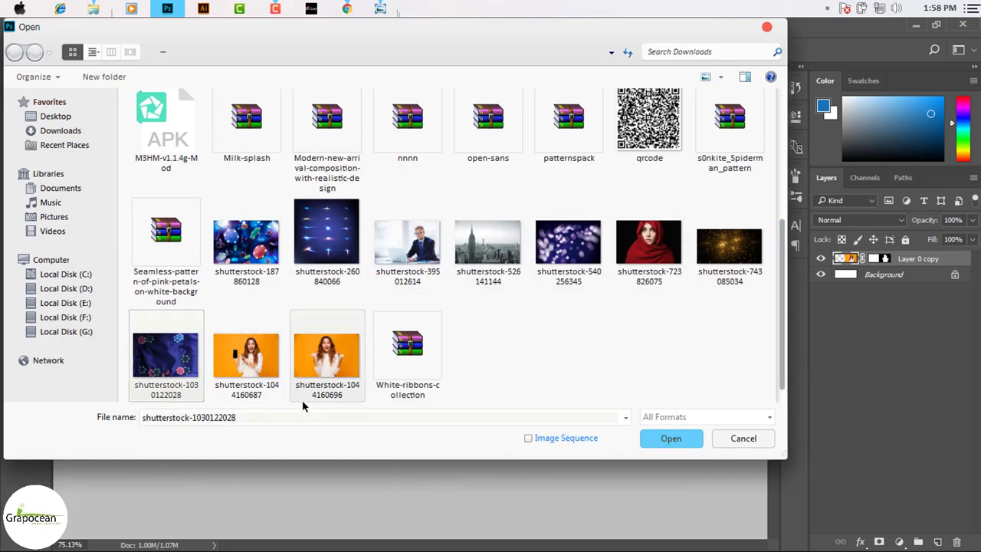
pyautogui.click(676, 437)
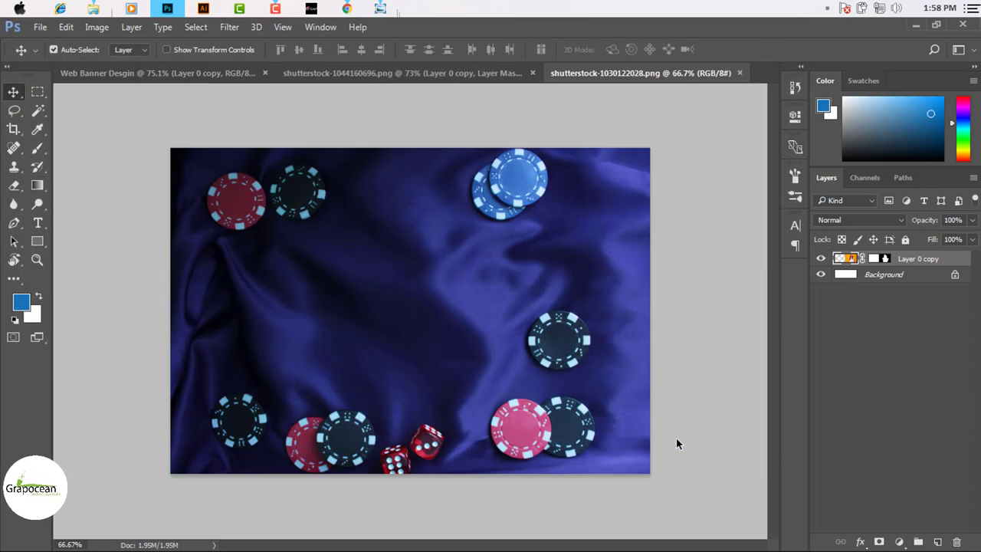
# - Drag the unlocked cloth photo into the banner, stretch it to full width, and place it below the woman
pyautogui.click(953, 263)
pyautogui.moveTo(401, 245)
pyautogui.mouseDown()
pyautogui.moveTo(151, 74)
pyautogui.moveTo(373, 291)
pyautogui.mouseUp()
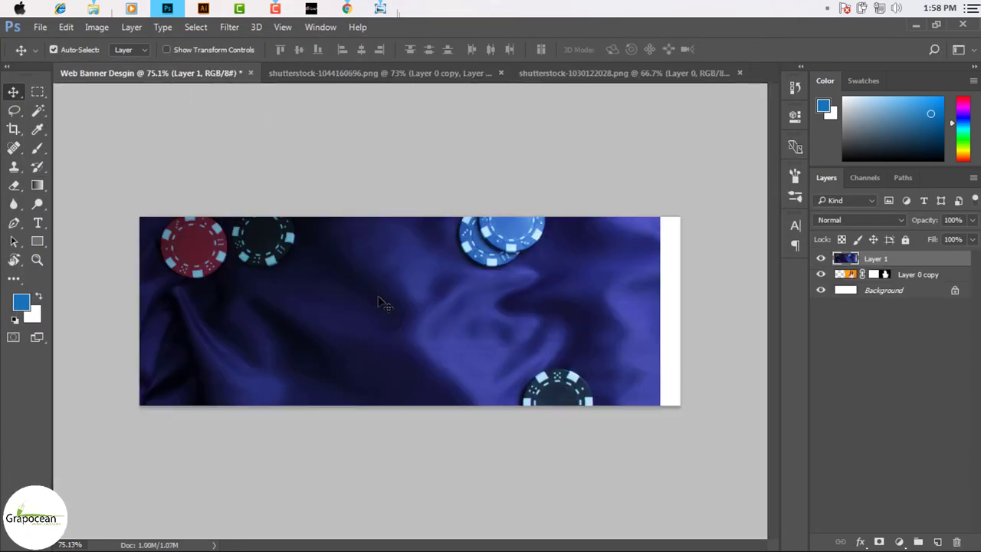
pyautogui.hotkey('ctrl', 't')
pyautogui.moveTo(420, 316); pyautogui.dragTo(456, 328)
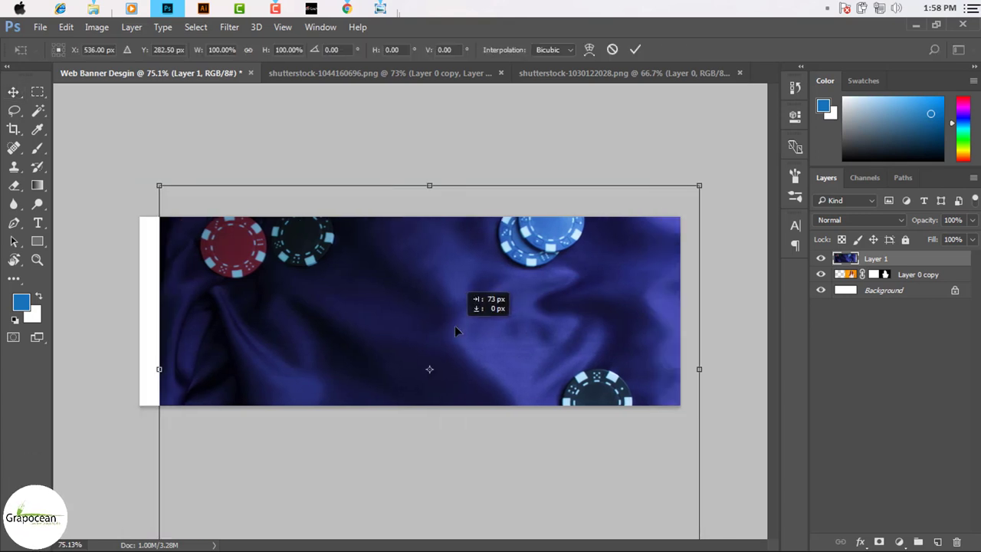
pyautogui.moveTo(703, 370); pyautogui.dragTo(708, 370)
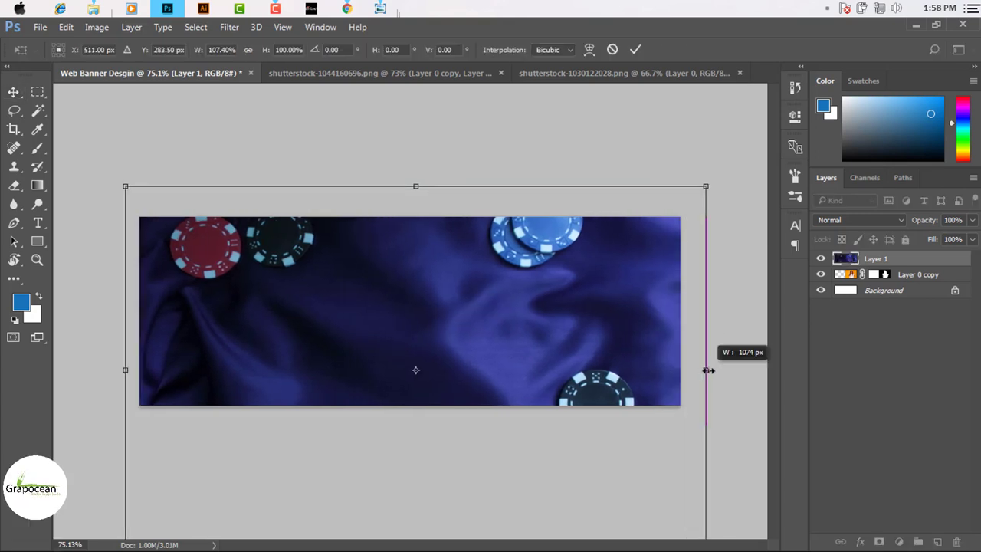
pyautogui.click(635, 49)
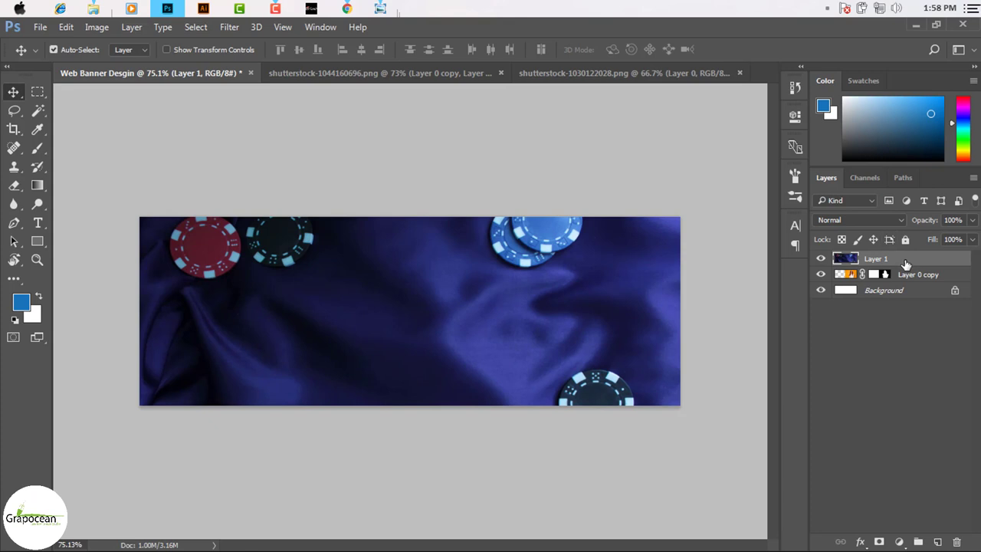
pyautogui.moveTo(905, 264); pyautogui.dragTo(909, 286)
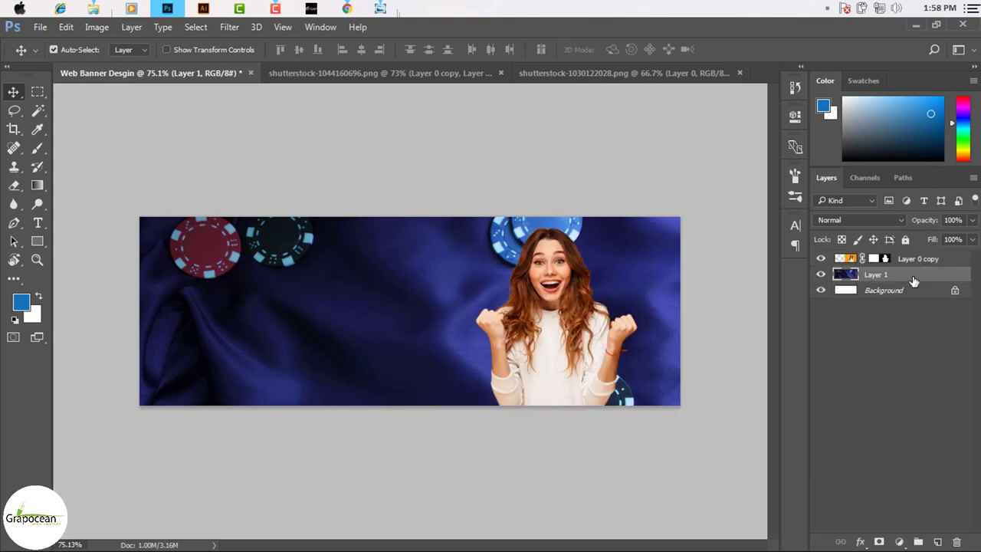
# - Apply an 18-pixel Gaussian Blur to the cloth background layer
pyautogui.click(196, 28)
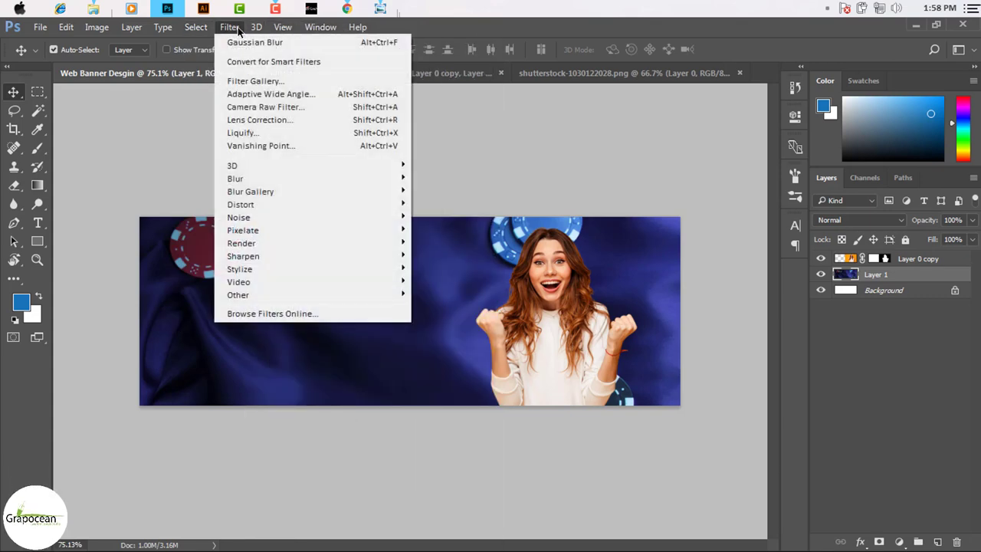
pyautogui.moveTo(234, 178)
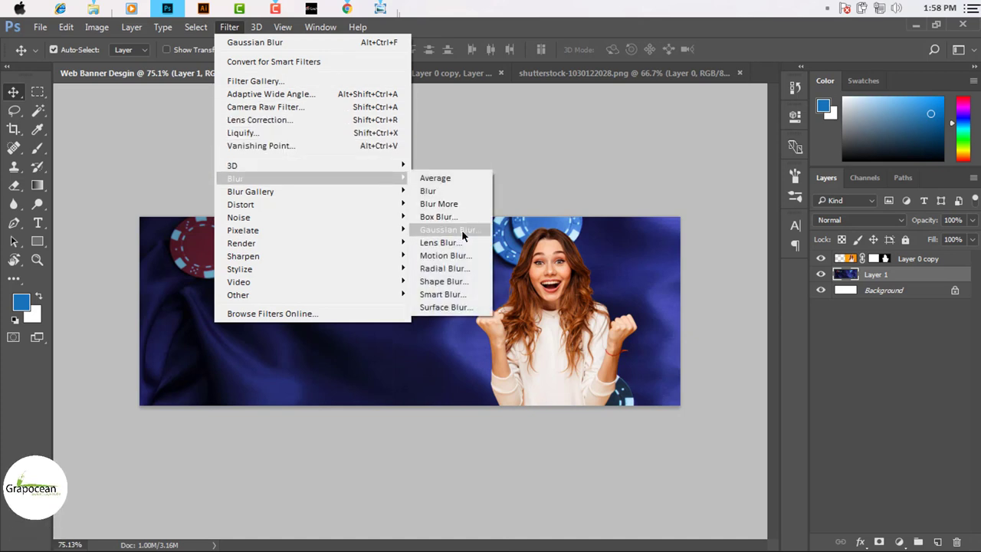
pyautogui.click(461, 229)
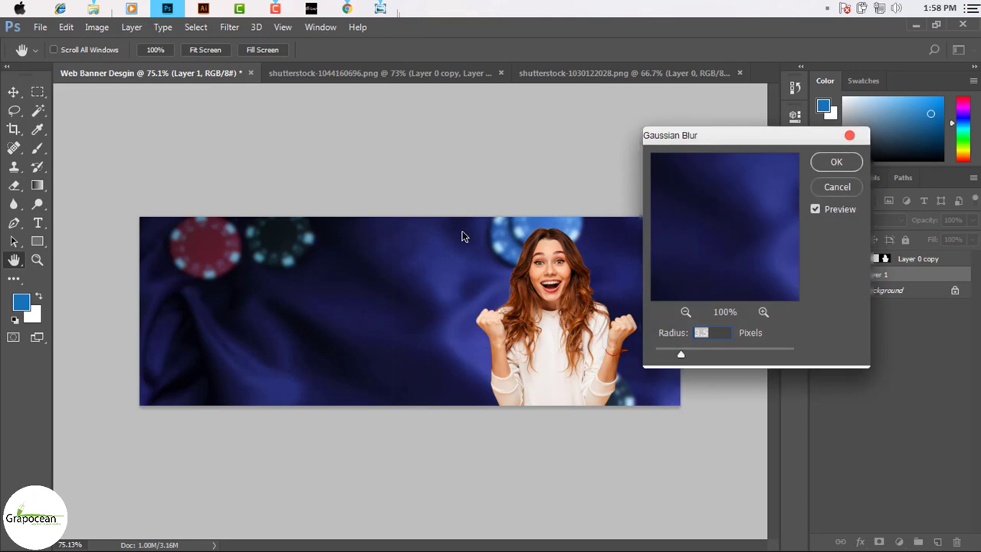
pyautogui.moveTo(688, 352); pyautogui.dragTo(717, 356)
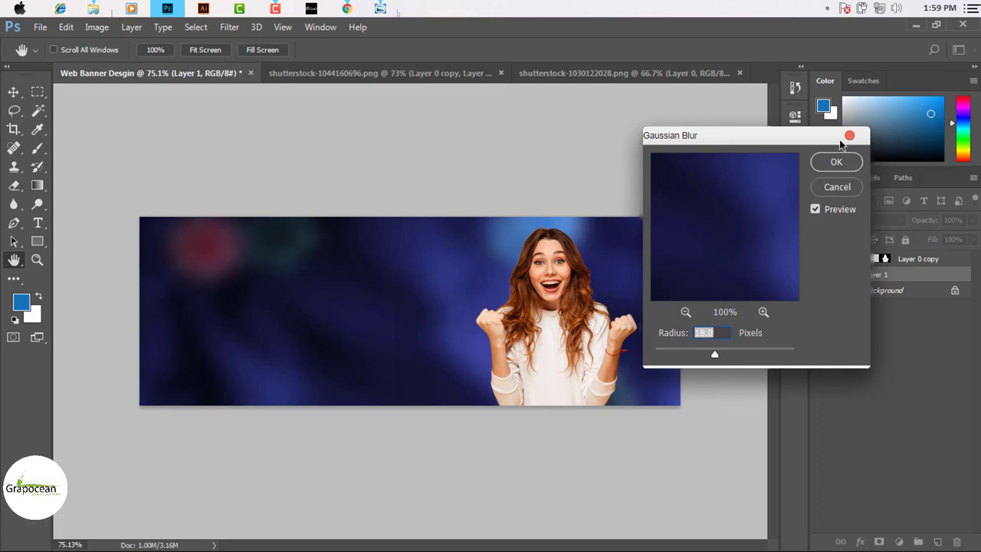
pyautogui.click(836, 162)
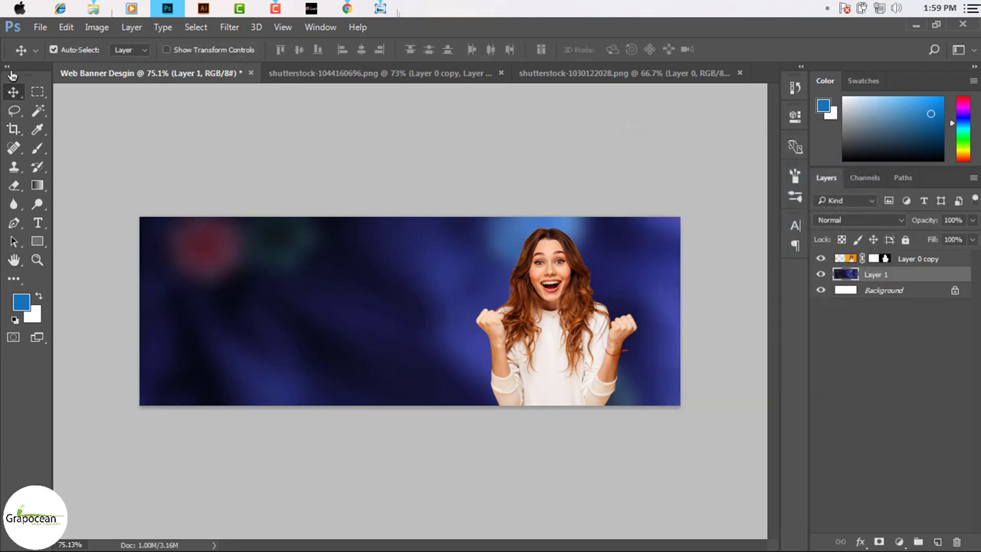
# - Nudge the woman slightly right and up on the canvas
pyautogui.moveTo(563, 351); pyautogui.dragTo(586, 341)
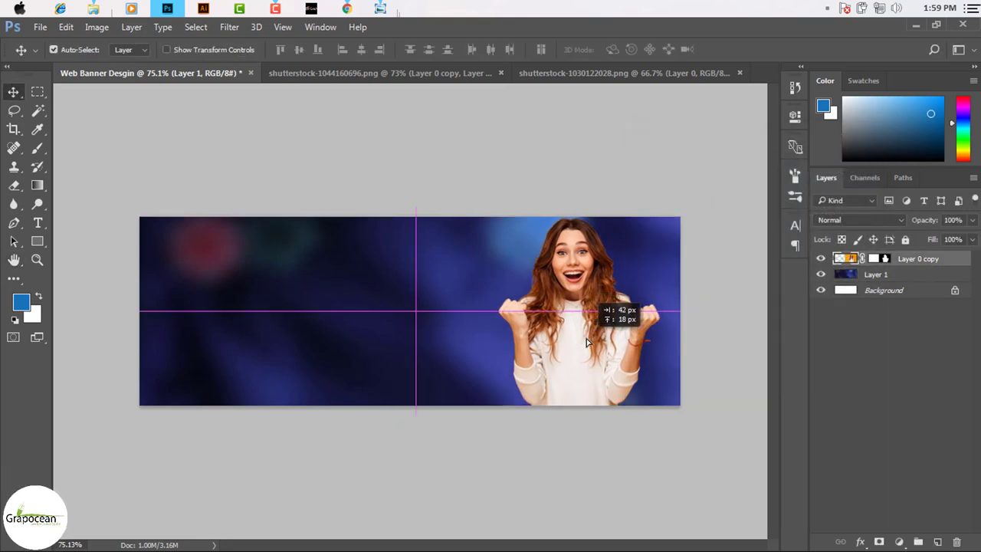
pyautogui.scroll(3, 586, 340)
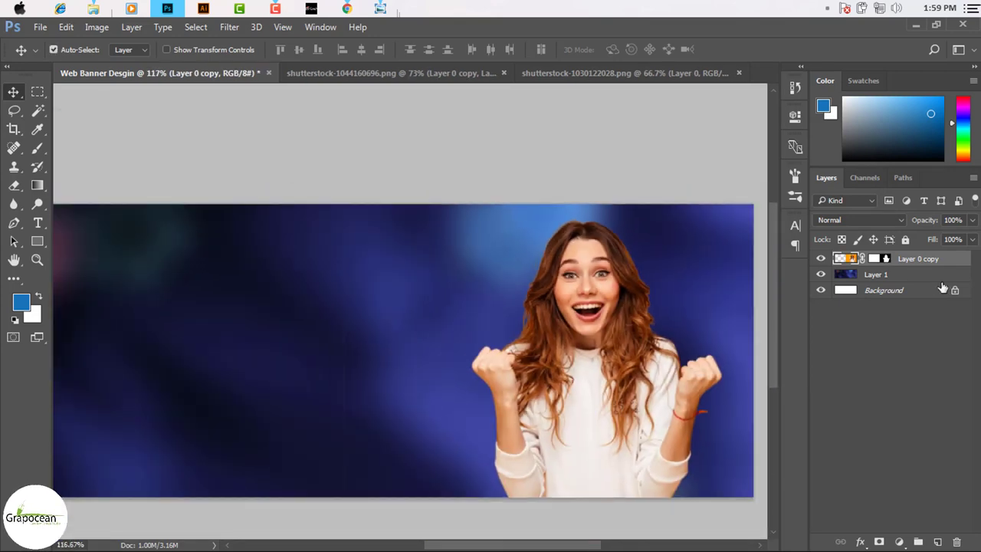
pyautogui.scroll(-2, 459, 345)
# - Open the purple bokeh photo and bring it into the banner beneath the woman's layer
pyautogui.click(40, 27)
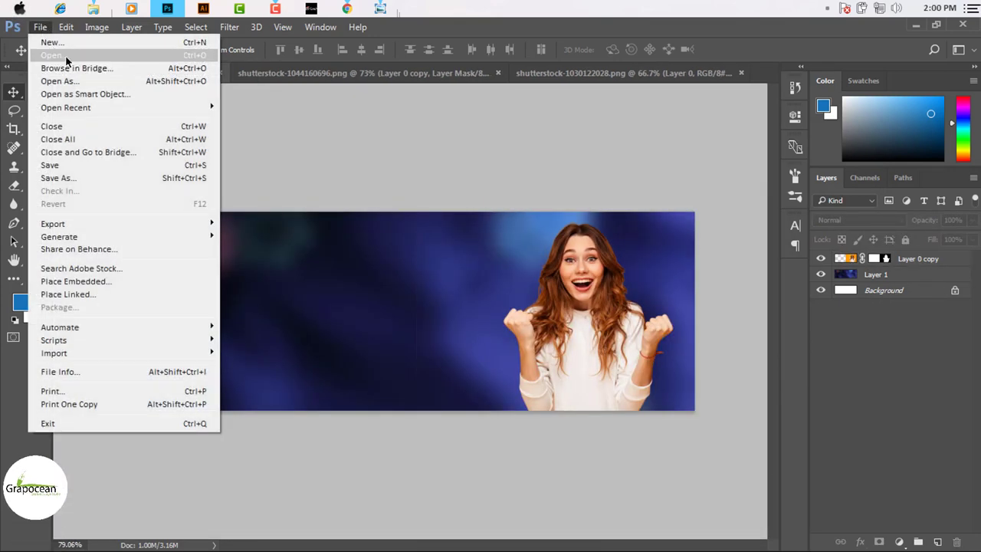
pyautogui.click(65, 55)
pyautogui.click(407, 242)
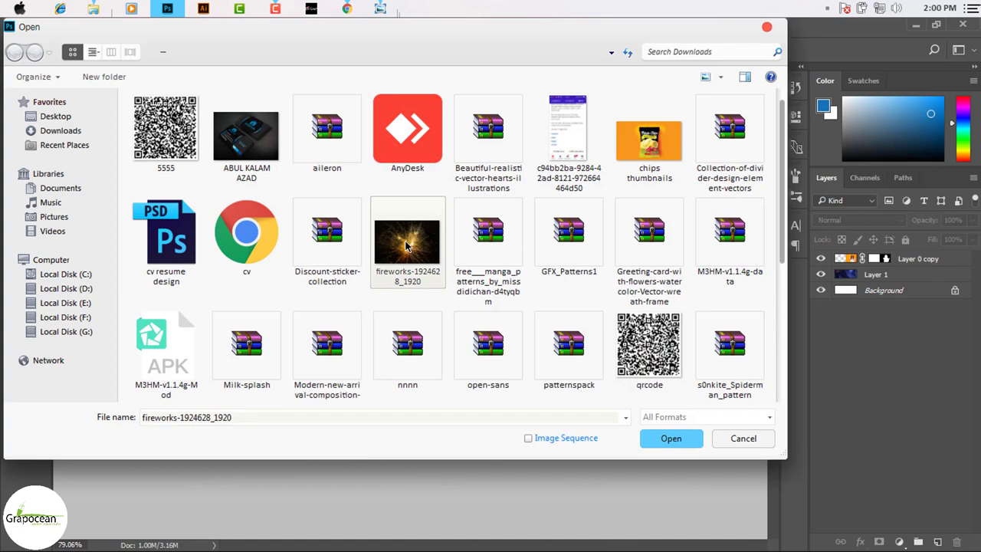
pyautogui.moveTo(781, 199); pyautogui.dragTo(797, 358)
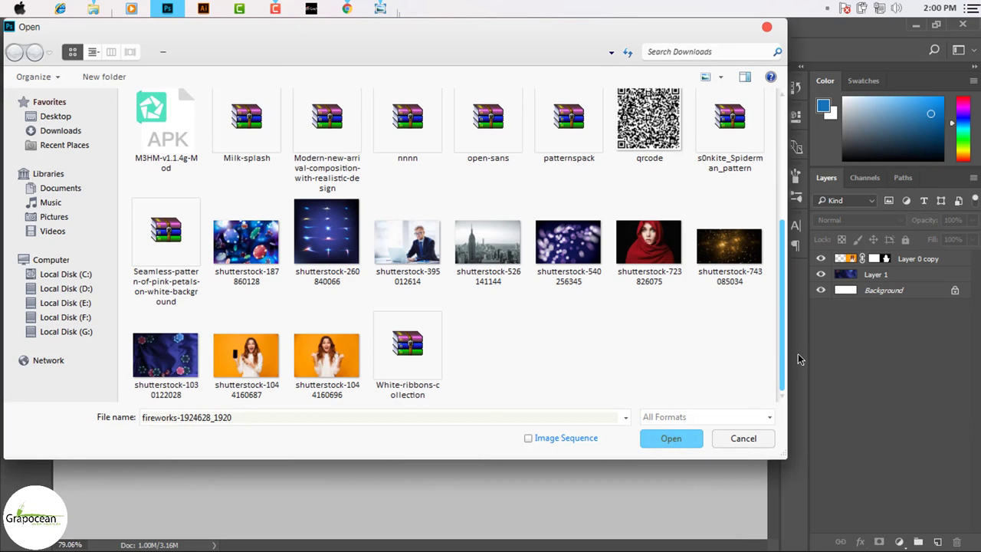
pyautogui.click(590, 272)
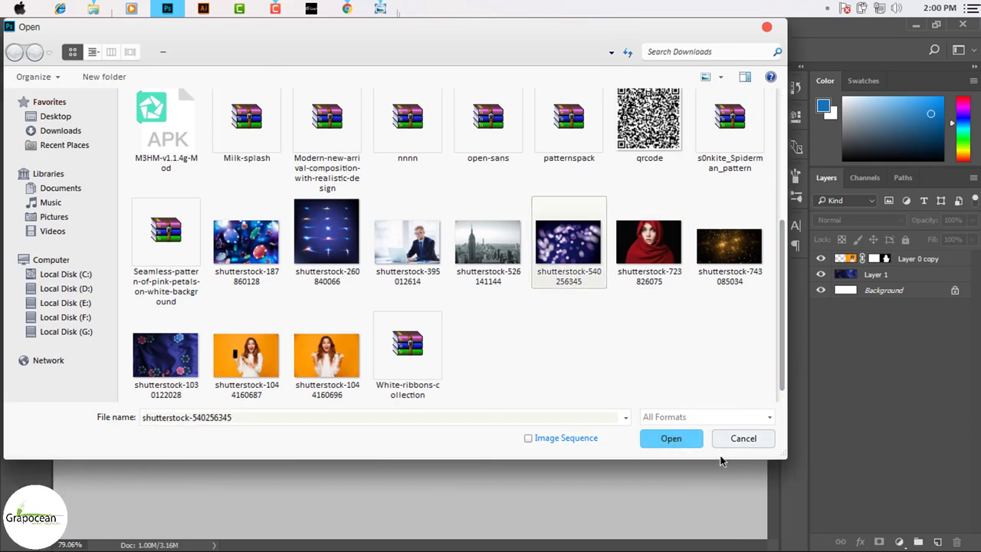
pyautogui.click(680, 441)
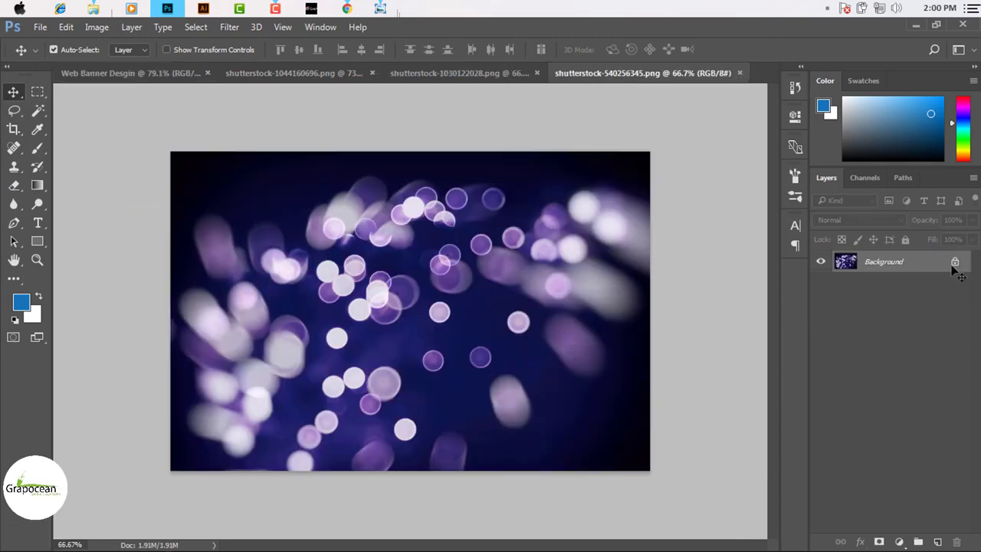
pyautogui.click(956, 263)
pyautogui.moveTo(430, 227)
pyautogui.mouseDown()
pyautogui.moveTo(451, 314)
pyautogui.moveTo(489, 306)
pyautogui.mouseUp()
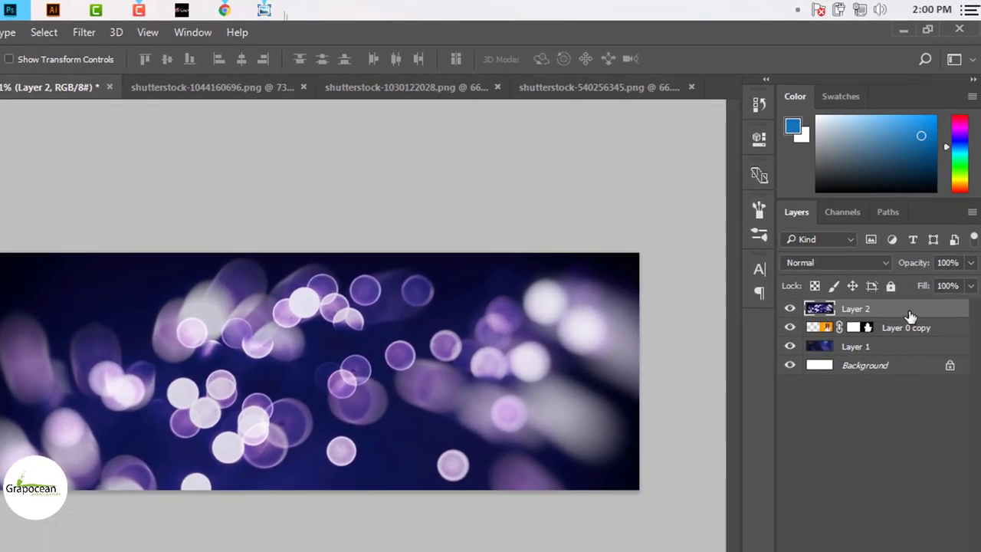
pyautogui.moveTo(881, 320); pyautogui.dragTo(879, 344)
# - Try Darken and Color Burn on the bokeh layer, then settle on Multiply blending
pyautogui.click(828, 262)
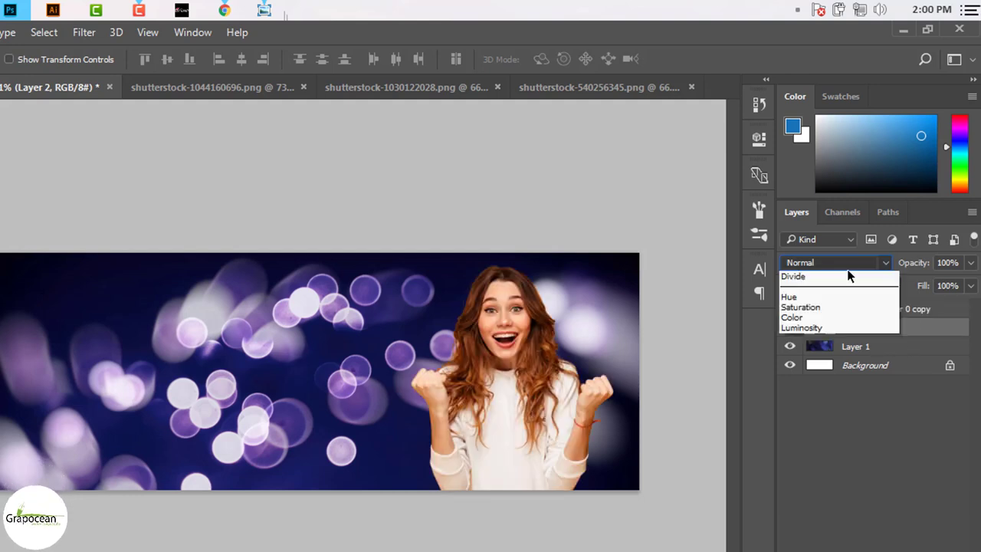
pyautogui.click(808, 311)
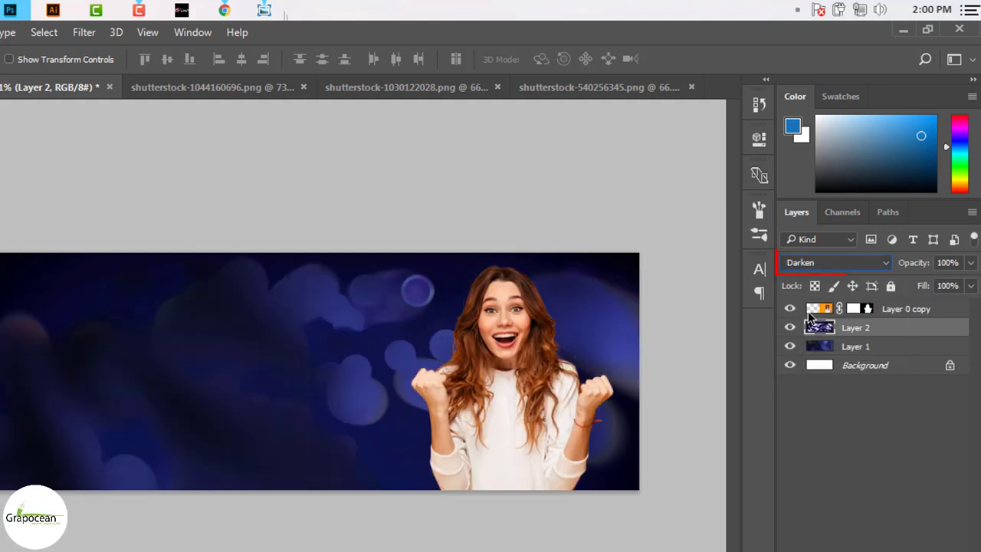
pyautogui.press('Down')
pyautogui.press('Down')
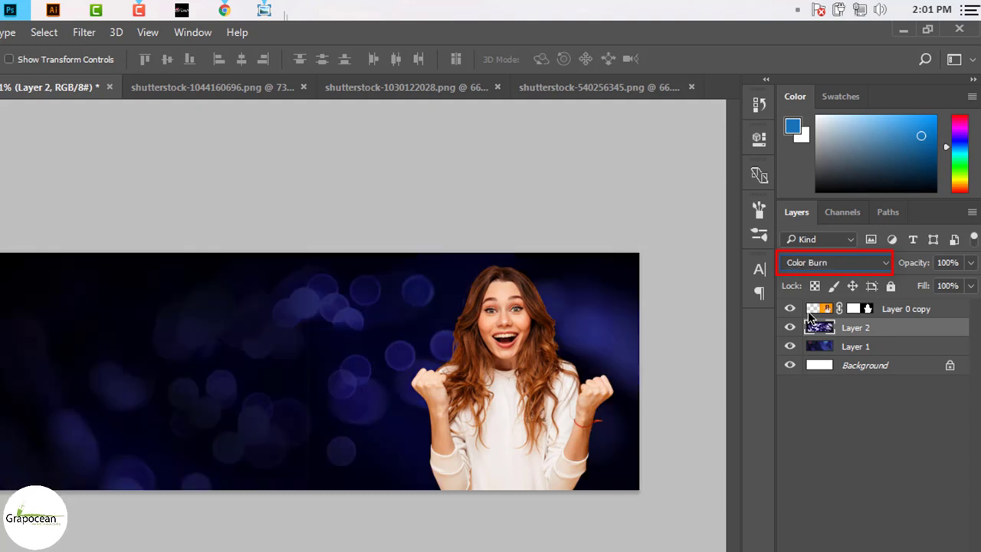
pyautogui.press('Up')
pyautogui.press('Up')
pyautogui.press('Down')
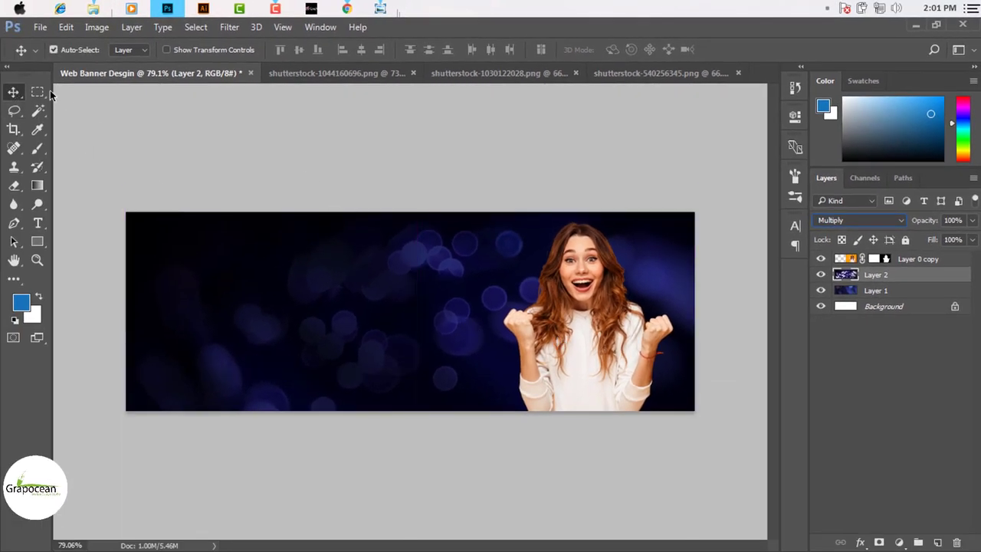
pyautogui.scroll(3, 644, 326)
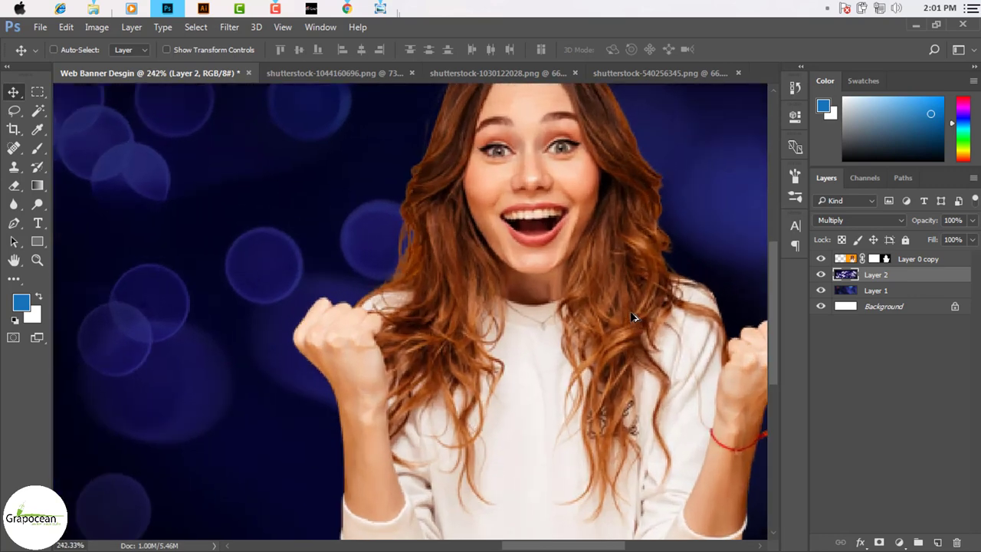
pyautogui.scroll(-3, 644, 325)
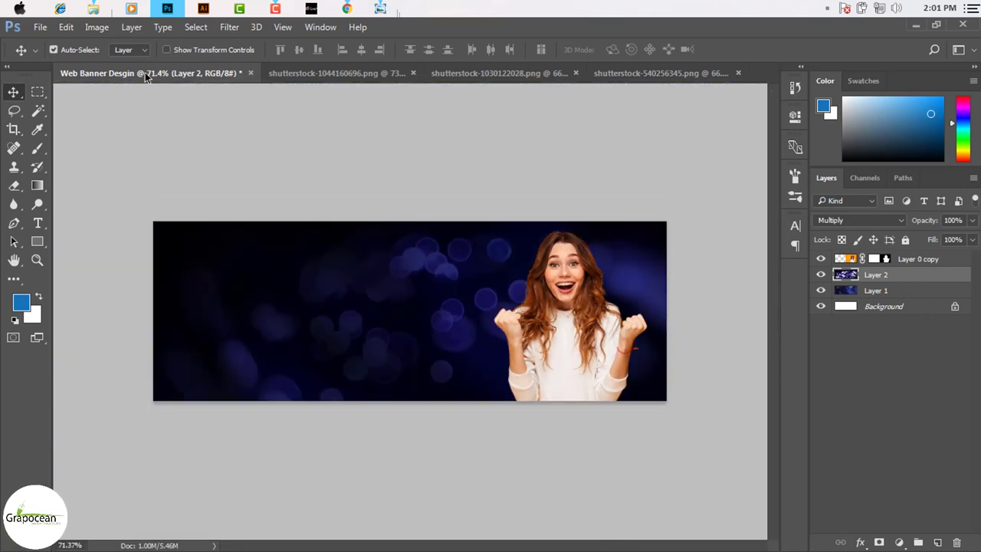
pyautogui.click(40, 28)
# - Open the fireworks image from Downloads and unlock its background layer
pyautogui.click(46, 54)
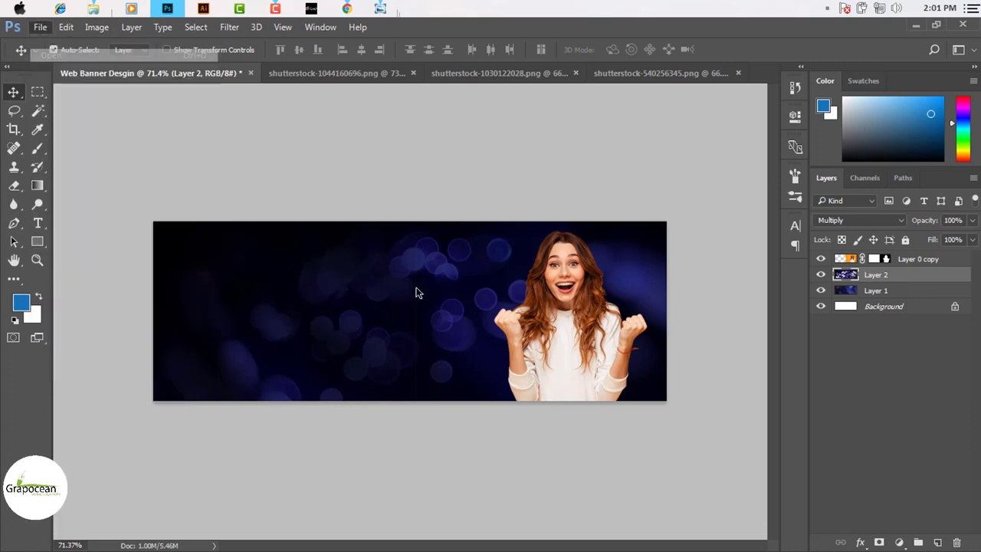
pyautogui.moveTo(781, 184); pyautogui.dragTo(783, 321)
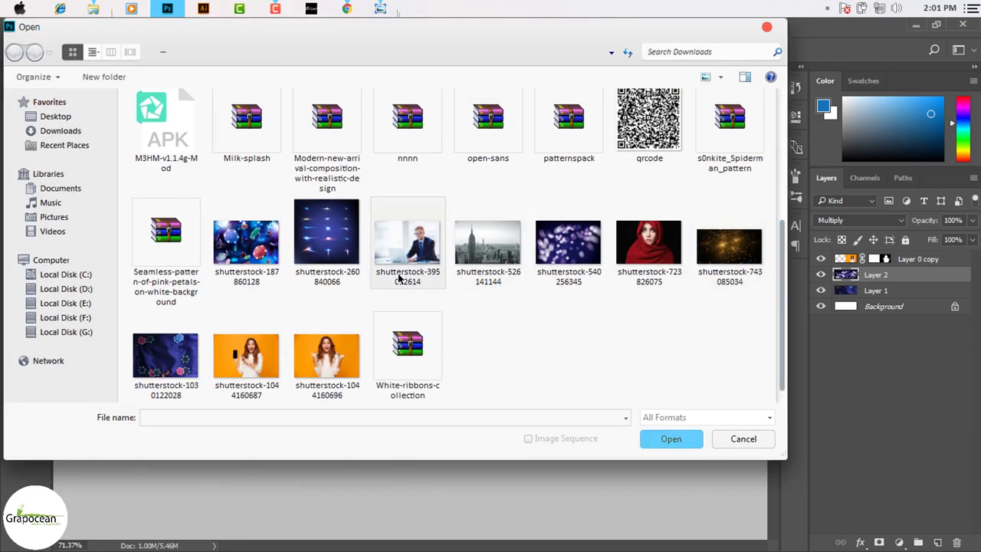
pyautogui.click(340, 287)
pyautogui.scroll(2, 579, 351)
pyautogui.scroll(2, 580, 351)
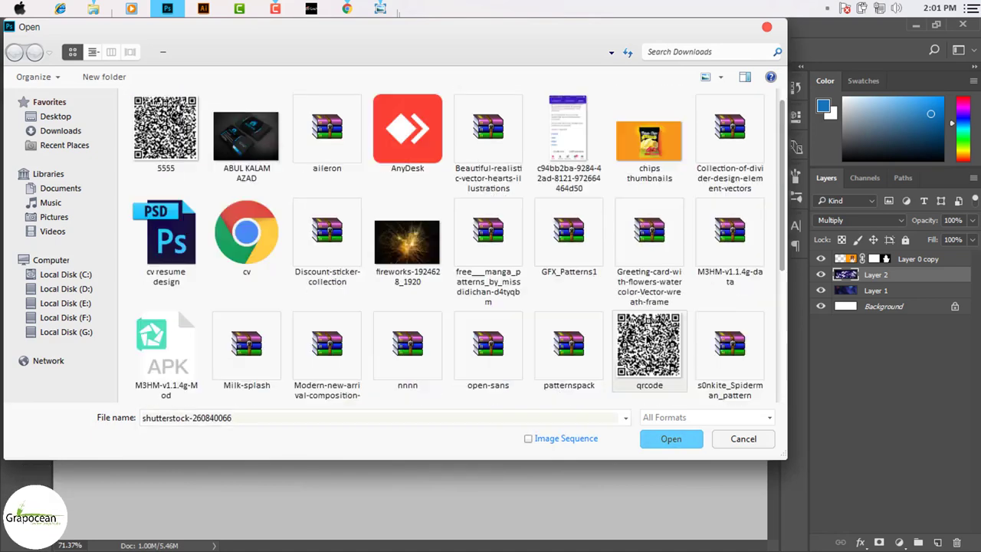
pyautogui.click(407, 241)
pyautogui.click(671, 438)
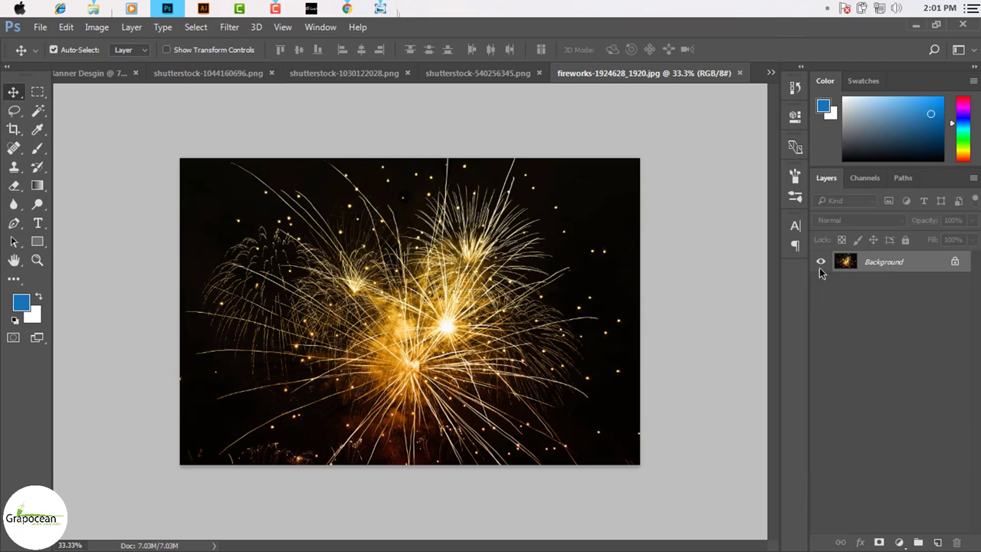
pyautogui.click(954, 262)
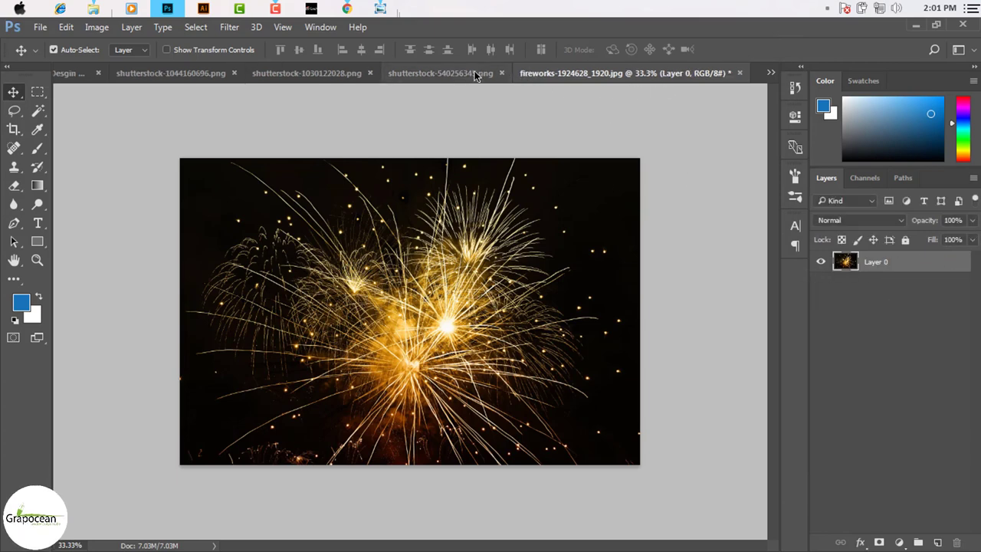
# - Close the purple bokeh document without saving and drag the fireworks into the banner
pyautogui.click(475, 73)
pyautogui.click(668, 73)
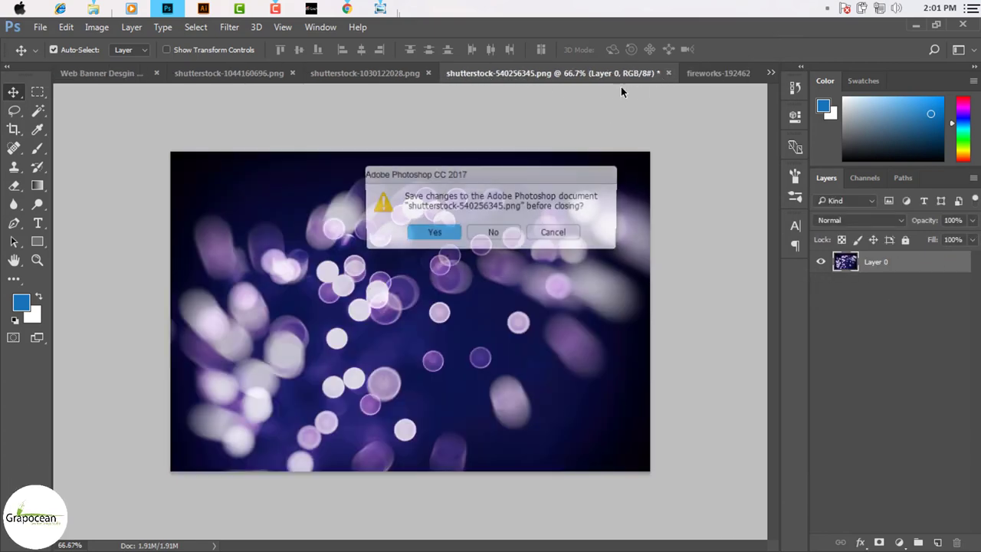
pyautogui.click(496, 228)
pyautogui.click(452, 73)
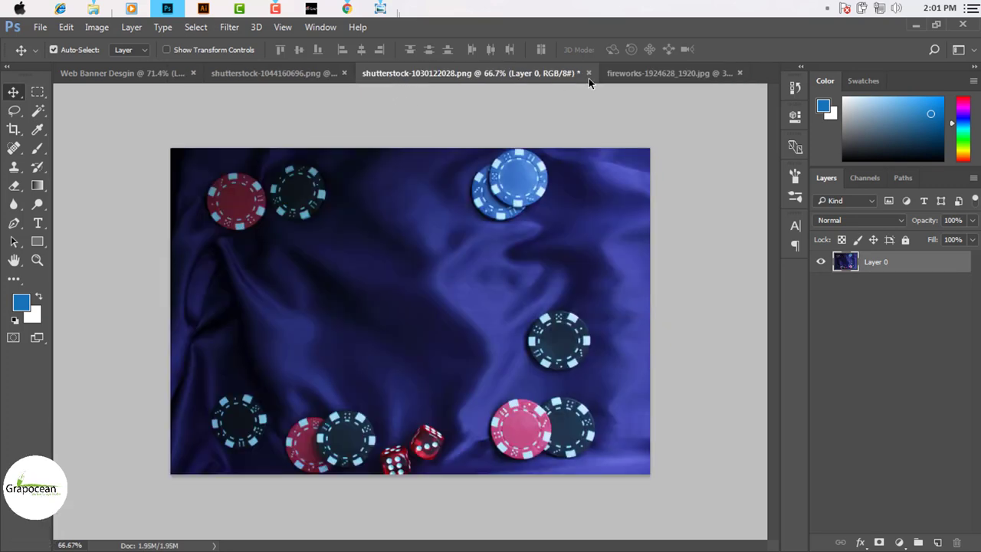
pyautogui.click(658, 73)
pyautogui.moveTo(466, 290)
pyautogui.mouseDown()
pyautogui.moveTo(445, 327)
pyautogui.moveTo(640, 326)
pyautogui.mouseUp()
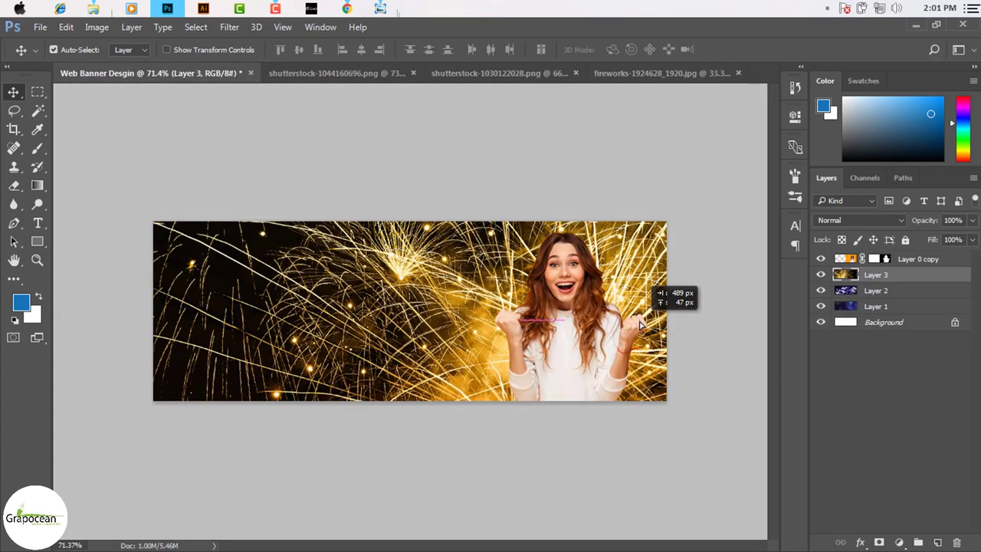
# - Scale the fireworks layer to about 29% and move it to the banner's right side
pyautogui.hotkey('ctrl', 't')
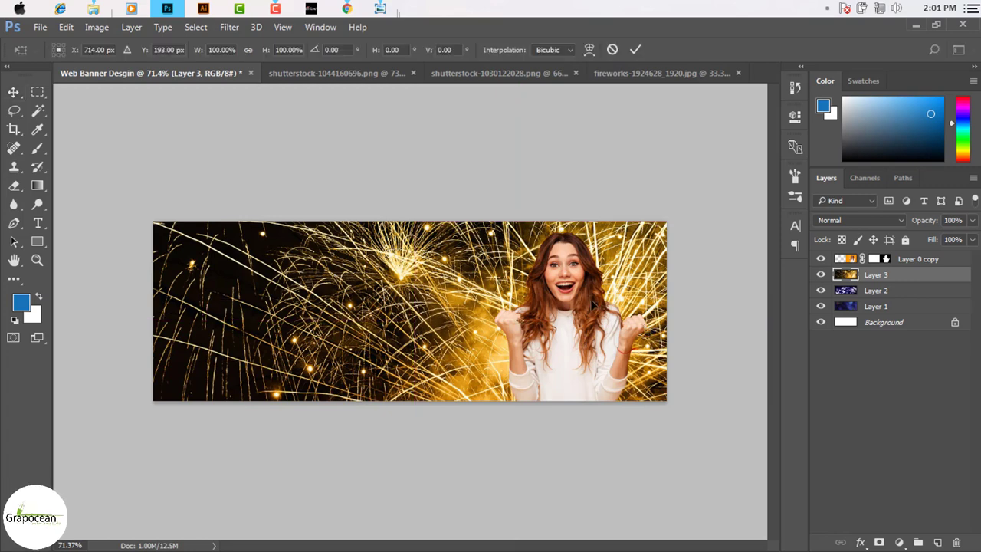
pyautogui.hotkey('ctrl', '0')
pyautogui.scroll(-3, 546, 328)
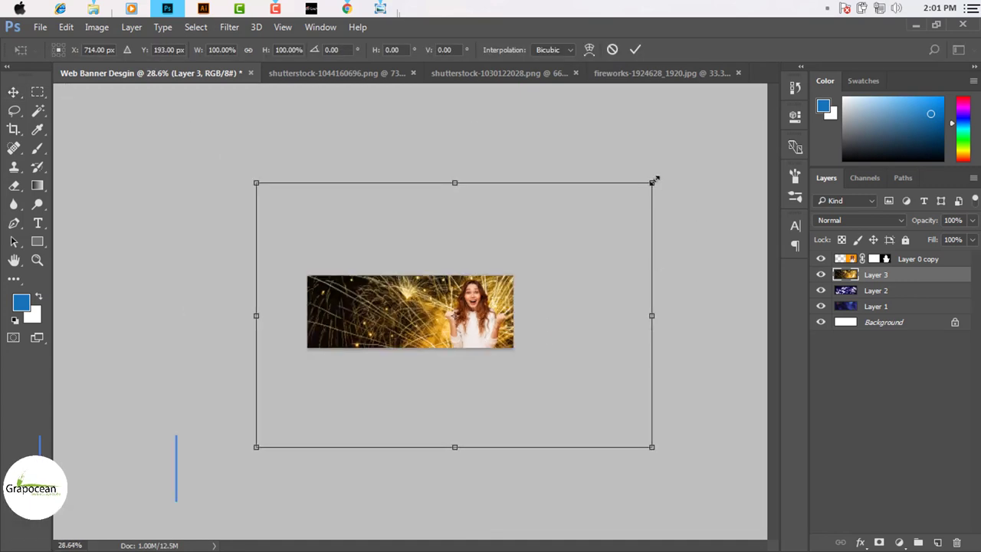
pyautogui.moveTo(652, 181); pyautogui.dragTo(526, 293)
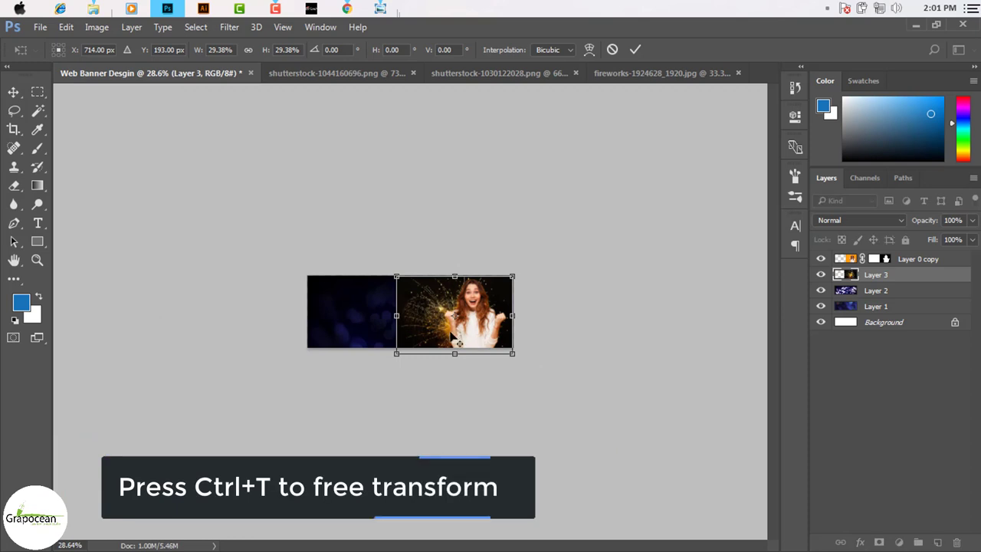
pyautogui.scroll(4, 410, 310)
pyautogui.moveTo(452, 342); pyautogui.dragTo(479, 341)
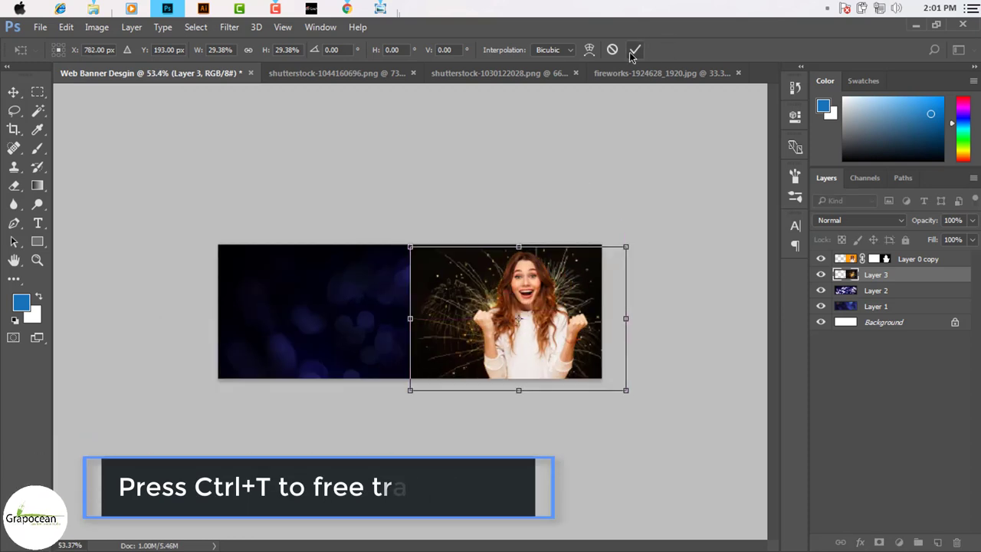
pyautogui.click(633, 50)
# - Set the fireworks layer's blend mode to Color Dodge after trying Multiply and Darker Color
pyautogui.click(859, 220)
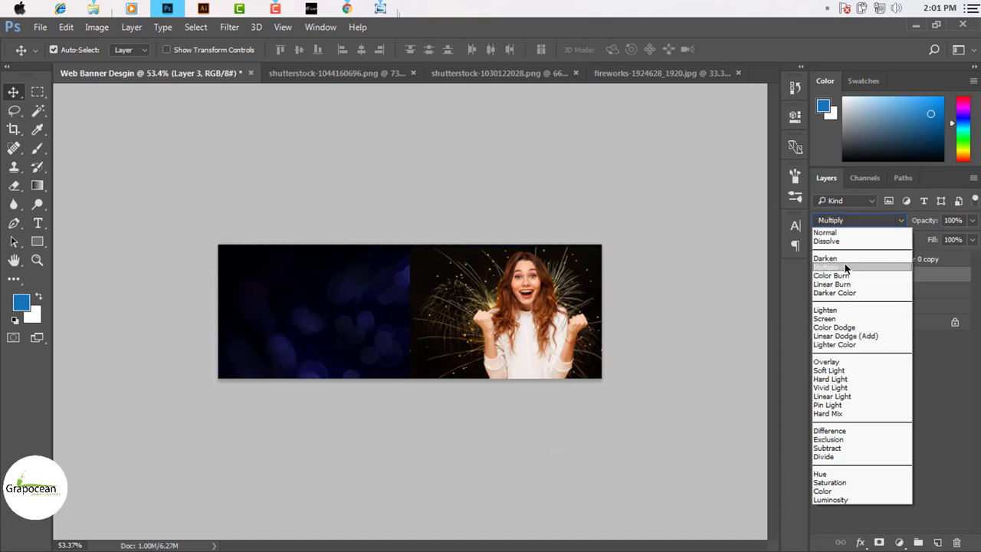
pyautogui.click(835, 266)
pyautogui.press('Down')
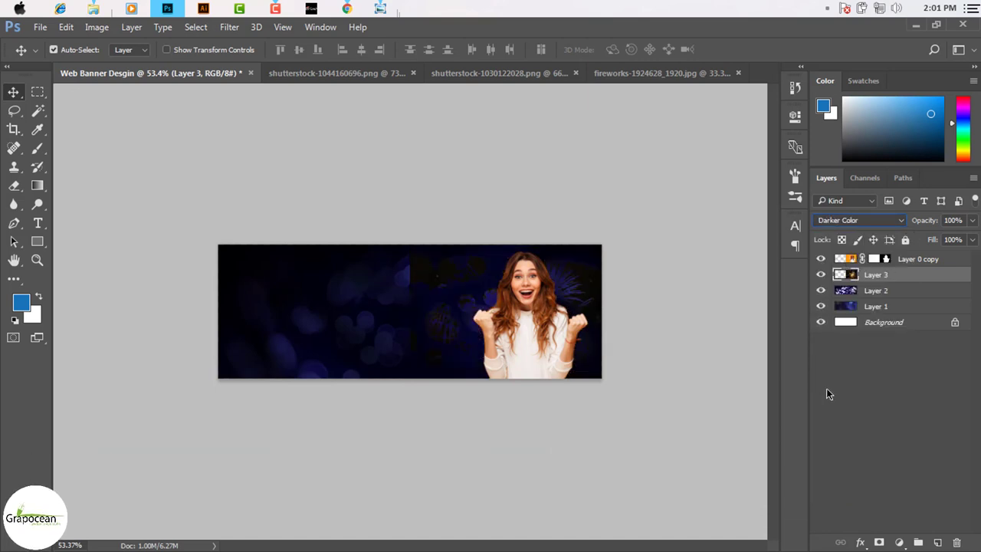
pyautogui.press('Down')
pyautogui.press('Down')
pyautogui.press('Down')
pyautogui.press('Down')
pyautogui.press('Up')
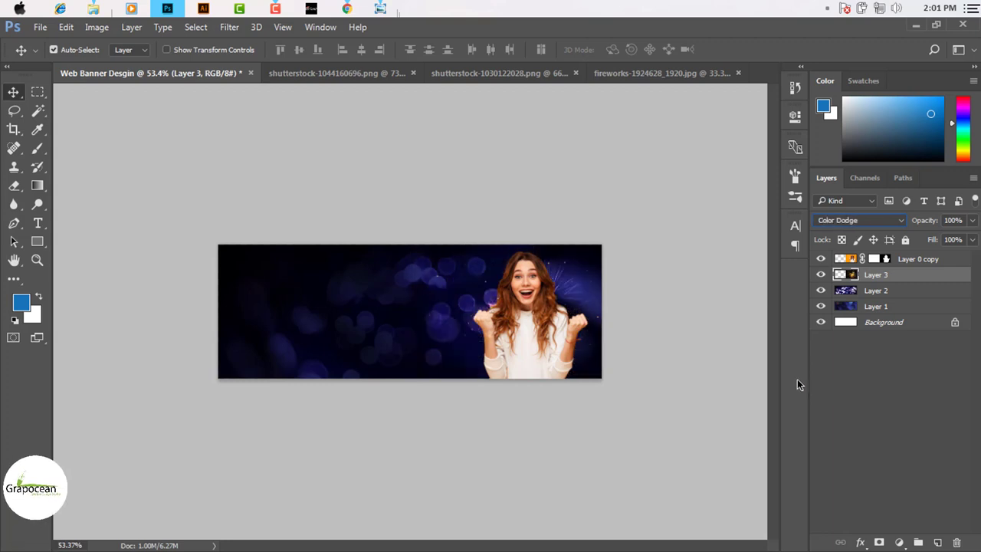
# - Nudge the fireworks into place behind the woman and reselect the fireworks layer
pyautogui.moveTo(617, 341); pyautogui.dragTo(558, 292)
pyautogui.click(559, 292)
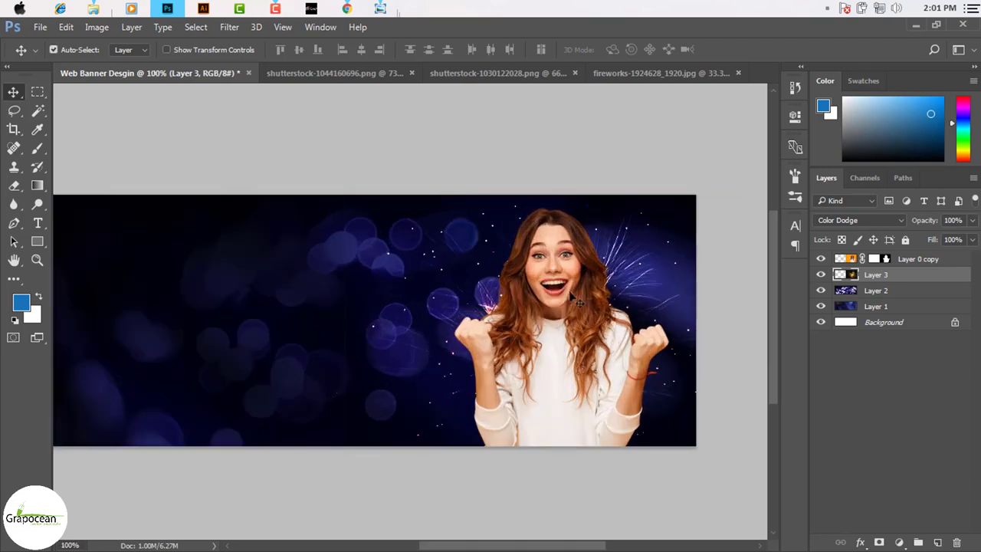
pyautogui.keyDown('ctrl'); pyautogui.click(590, 297); pyautogui.keyUp('ctrl')
pyautogui.scroll(-3, 590, 296)
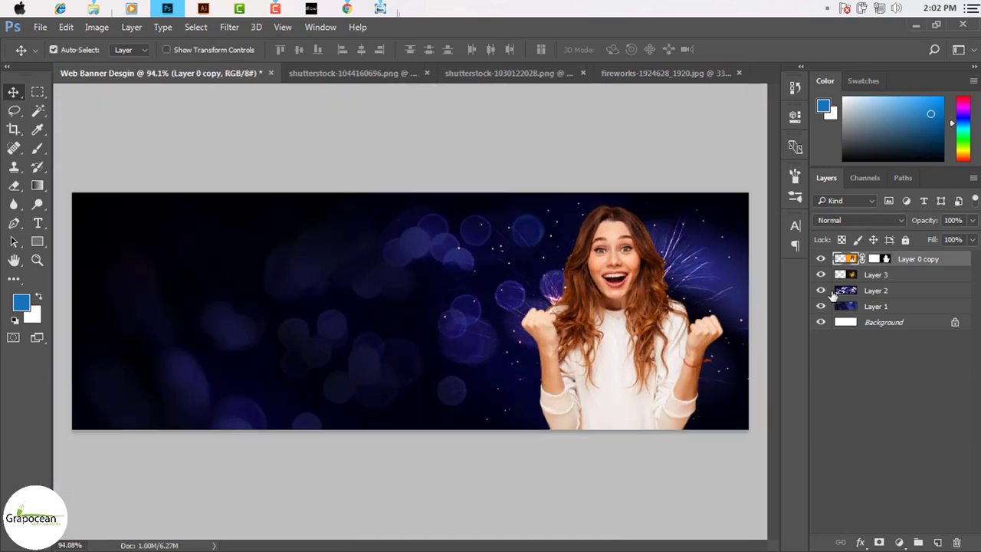
pyautogui.click(886, 279)
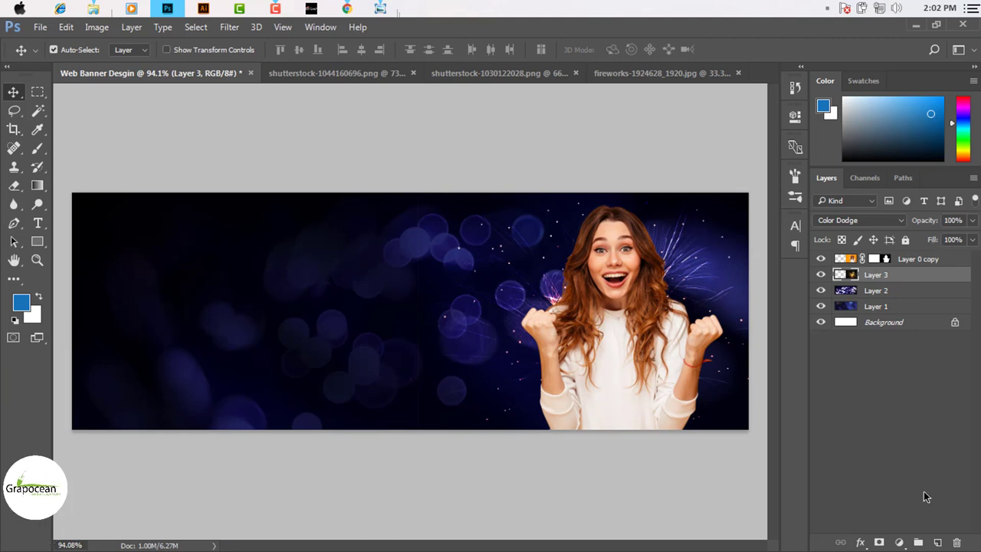
# - Add a Brightness/Contrast adjustment with higher brightness, lower contrast, clipped to the fireworks
pyautogui.click(900, 543)
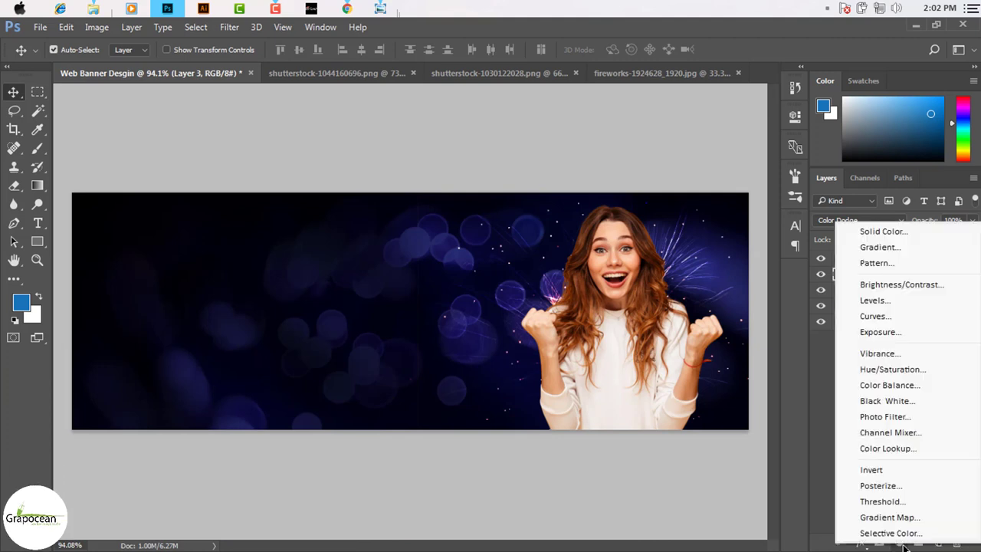
pyautogui.click(916, 287)
pyautogui.moveTo(679, 192)
pyautogui.mouseDown()
pyautogui.moveTo(708, 197)
pyautogui.moveTo(624, 223)
pyautogui.mouseUp()
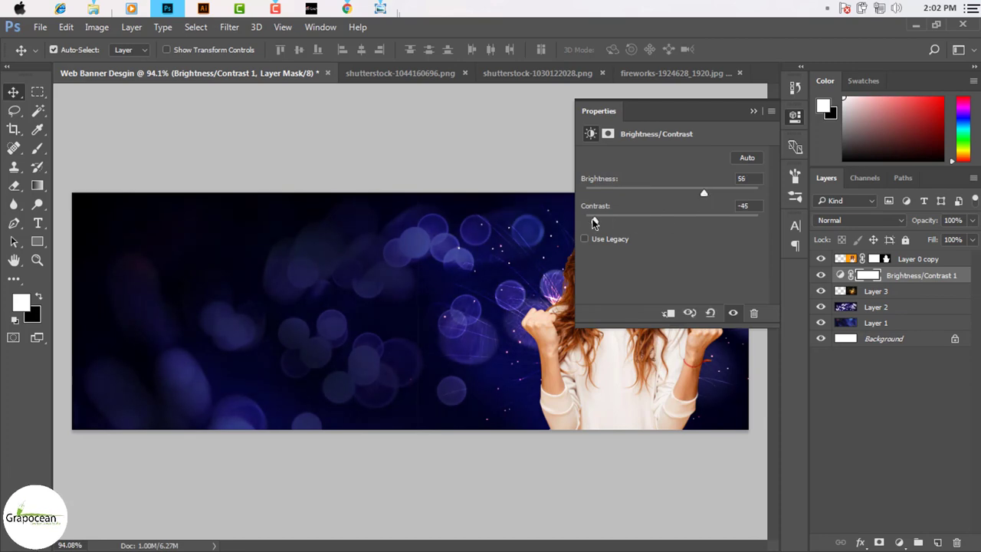
pyautogui.click(753, 111)
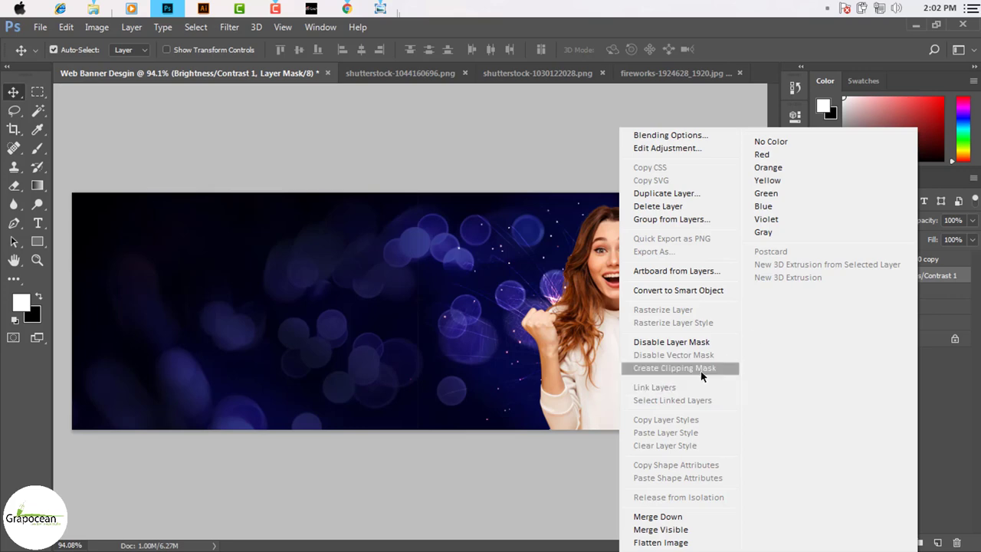
pyautogui.click(700, 368)
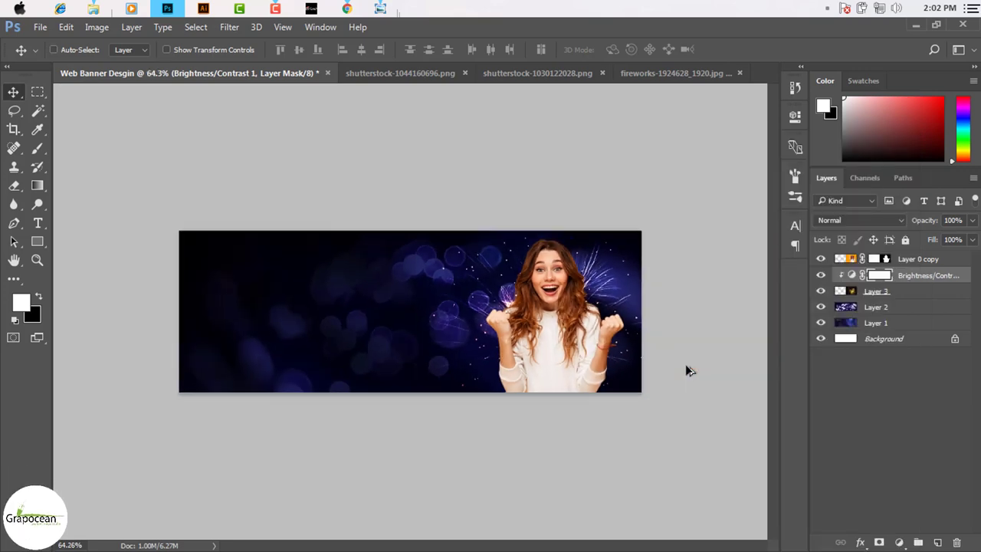
# - Reposition the fireworks layer slightly left and down behind the cheering woman
pyautogui.scroll(2, 341, 350)
pyautogui.scroll(1, 341, 350)
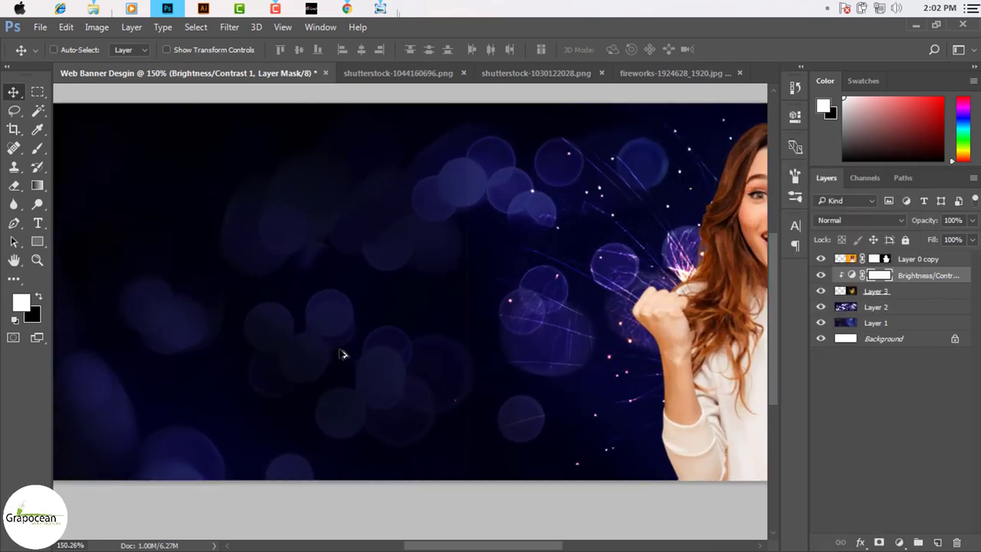
pyautogui.scroll(-2, 343, 354)
pyautogui.scroll(-1, 512, 365)
pyautogui.scroll(-1, 512, 368)
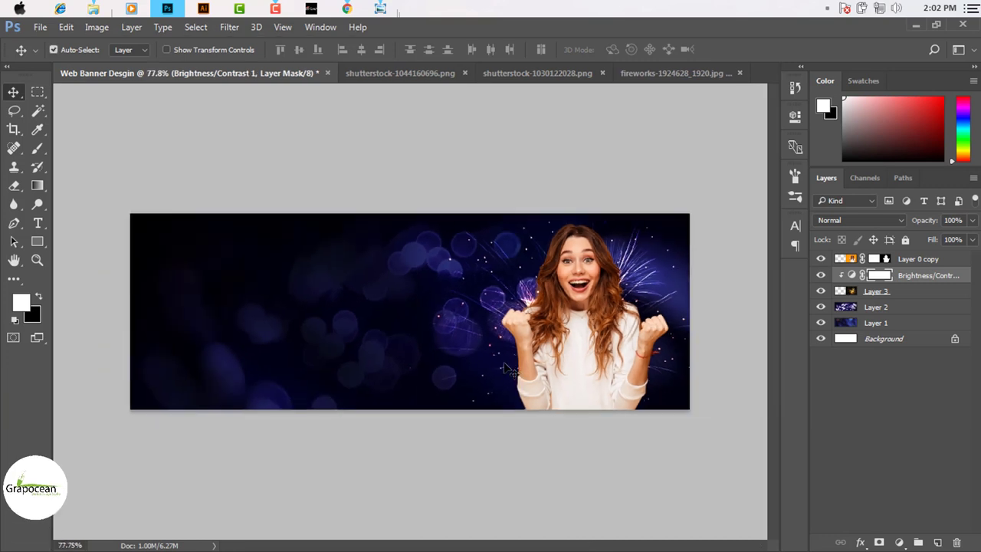
pyautogui.moveTo(635, 258)
pyautogui.mouseDown()
pyautogui.moveTo(662, 258)
pyautogui.moveTo(643, 285)
pyautogui.mouseUp()
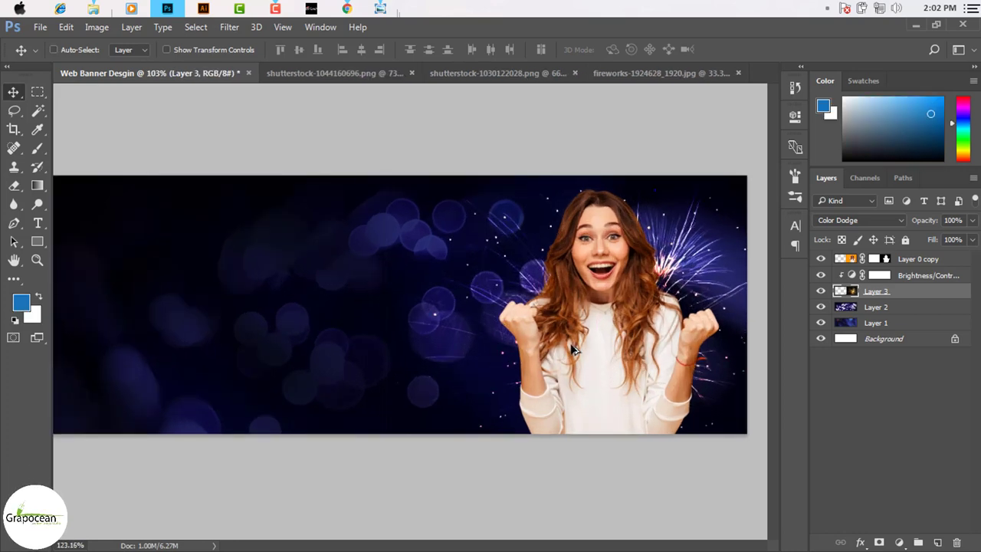
pyautogui.scroll(5, 608, 275)
pyautogui.scroll(-5, 628, 307)
pyautogui.scroll(-1, 652, 350)
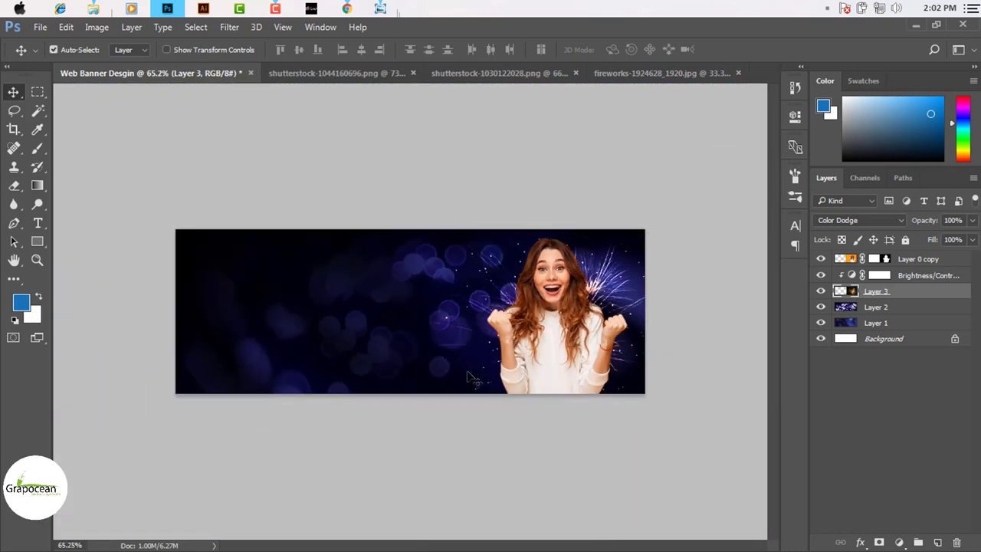
pyautogui.scroll(3, 386, 333)
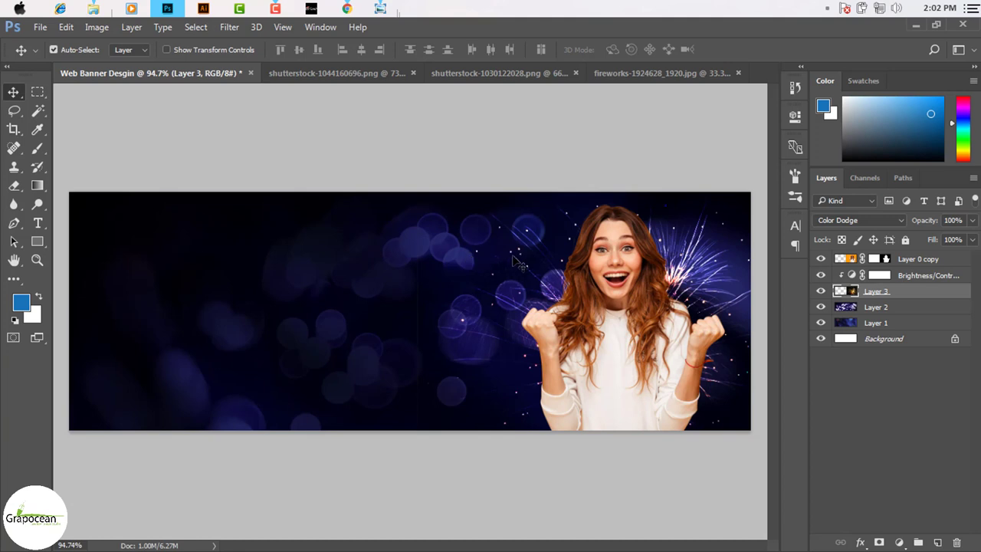
pyautogui.moveTo(625, 247); pyautogui.dragTo(618, 256)
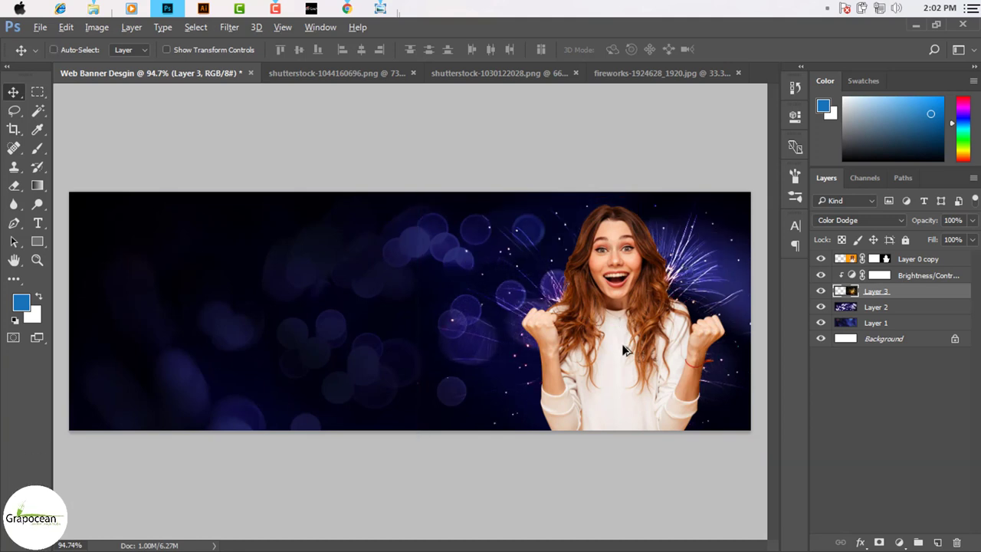
pyautogui.scroll(-2, 636, 360)
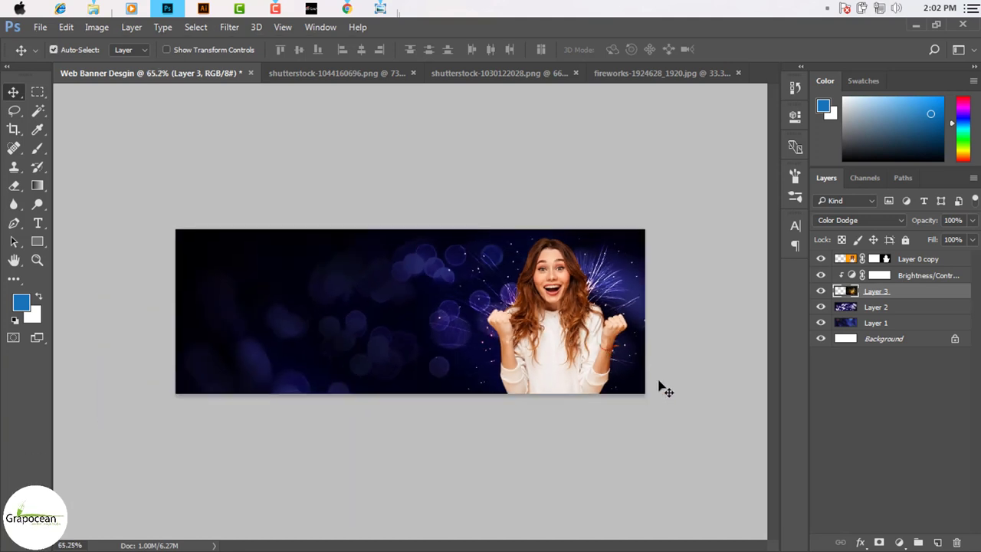
pyautogui.click(889, 307)
# - Draw a rectangle covering the whole banner above Layer 2
pyautogui.click(880, 308)
pyautogui.click(37, 241)
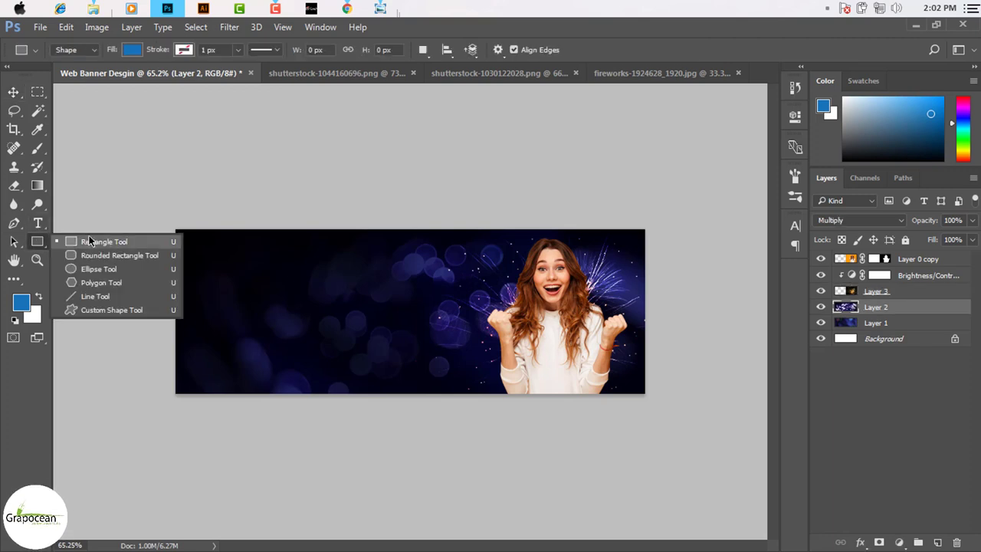
pyautogui.click(89, 237)
pyautogui.moveTo(167, 223); pyautogui.dragTo(655, 400)
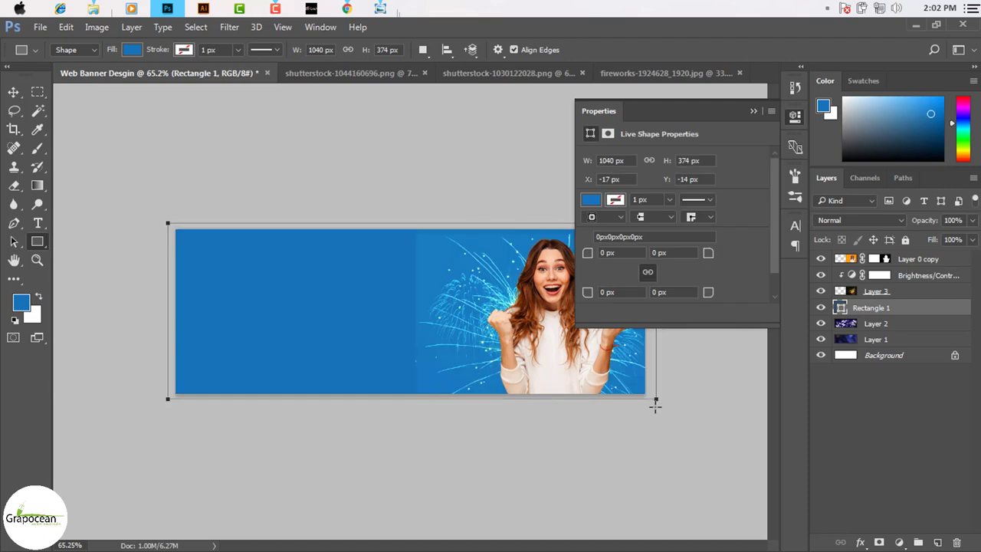
pyautogui.click(756, 112)
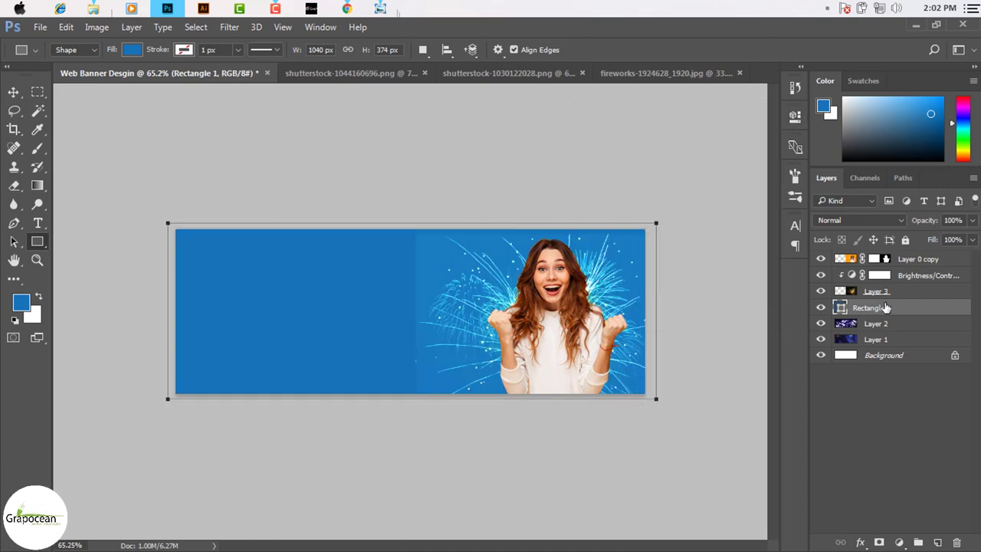
# - Give Rectangle 1 a fine dotted Pattern Overlay with reduced scale and slightly higher opacity
pyautogui.rightClick(885, 308)
pyautogui.click(617, 132)
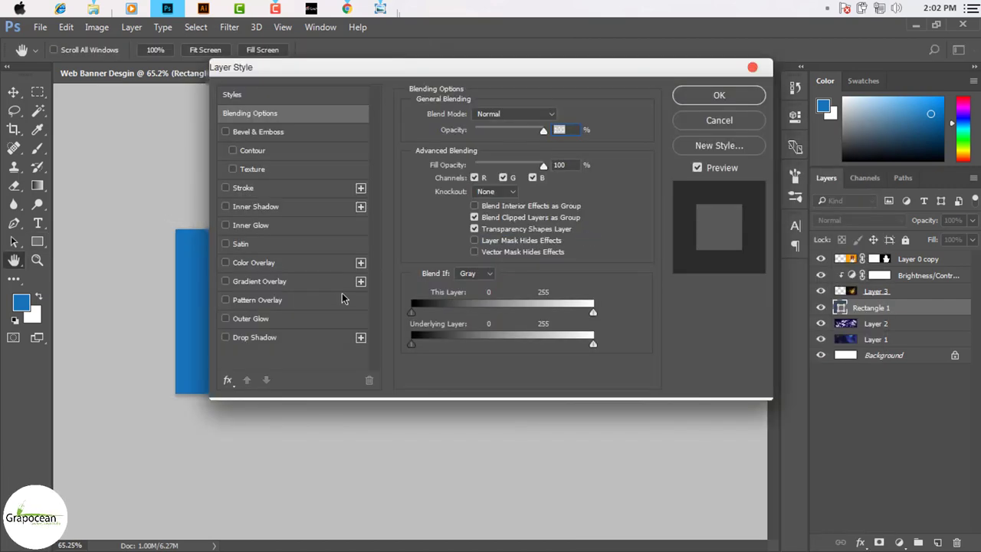
pyautogui.click(256, 263)
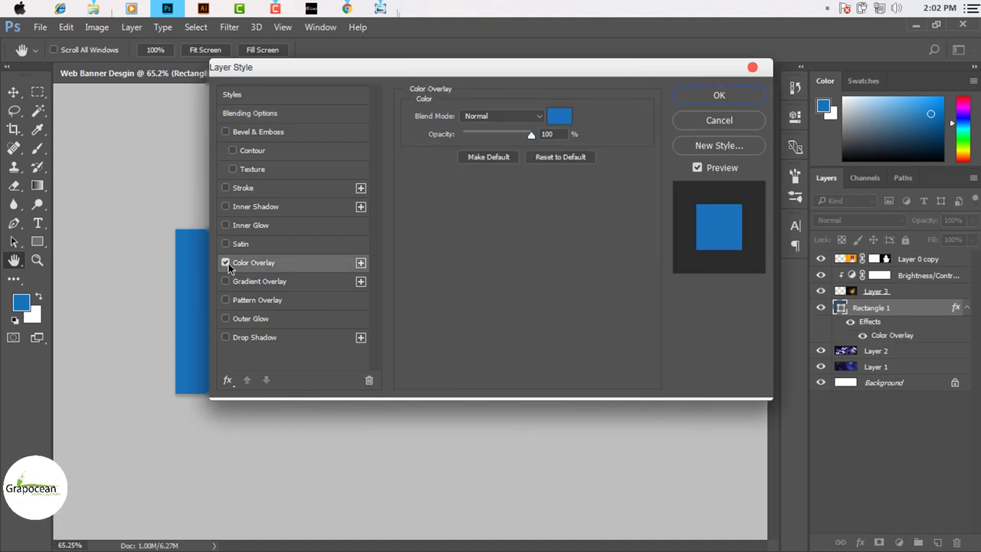
pyautogui.click(226, 262)
pyautogui.click(244, 188)
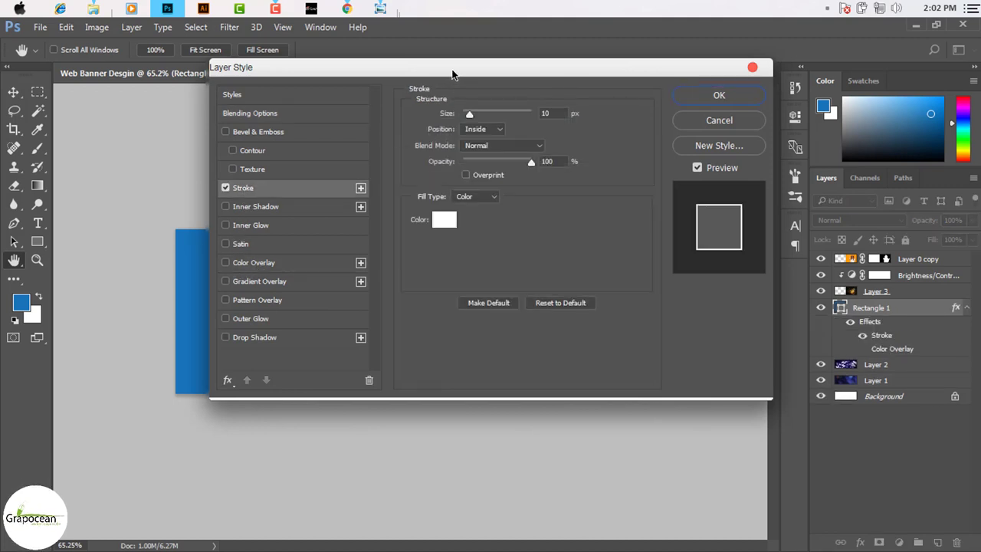
pyautogui.click(226, 188)
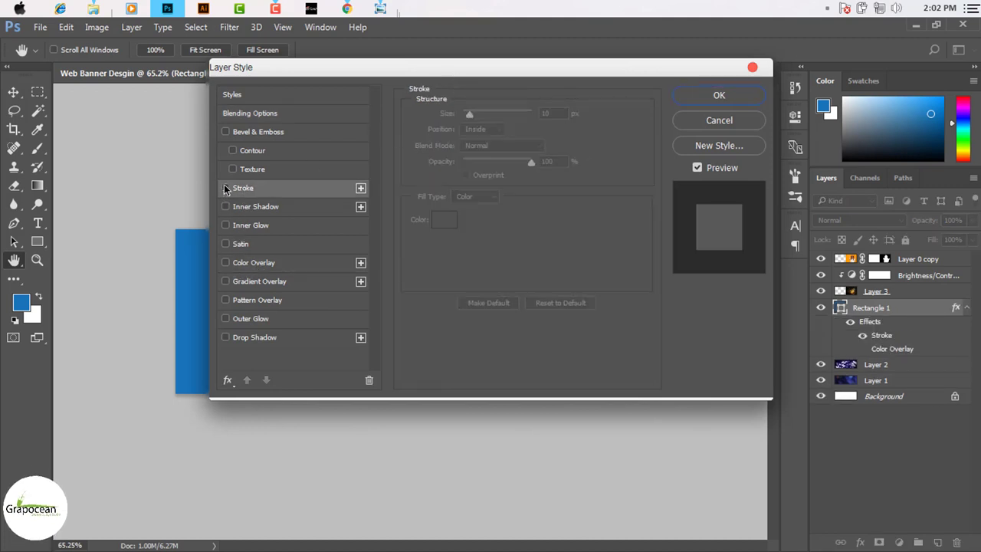
pyautogui.click(257, 300)
pyautogui.moveTo(452, 59); pyautogui.dragTo(671, 166)
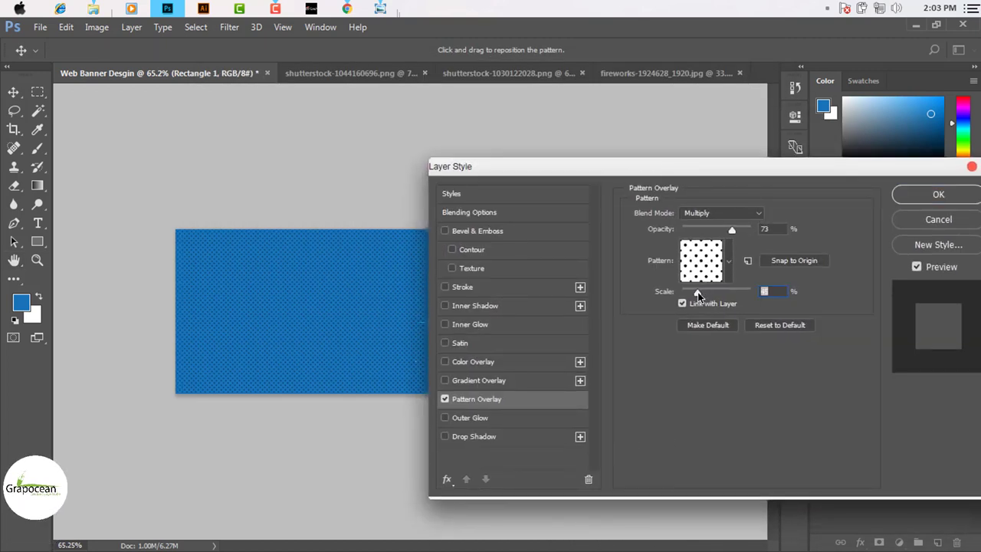
pyautogui.moveTo(701, 296); pyautogui.dragTo(702, 294)
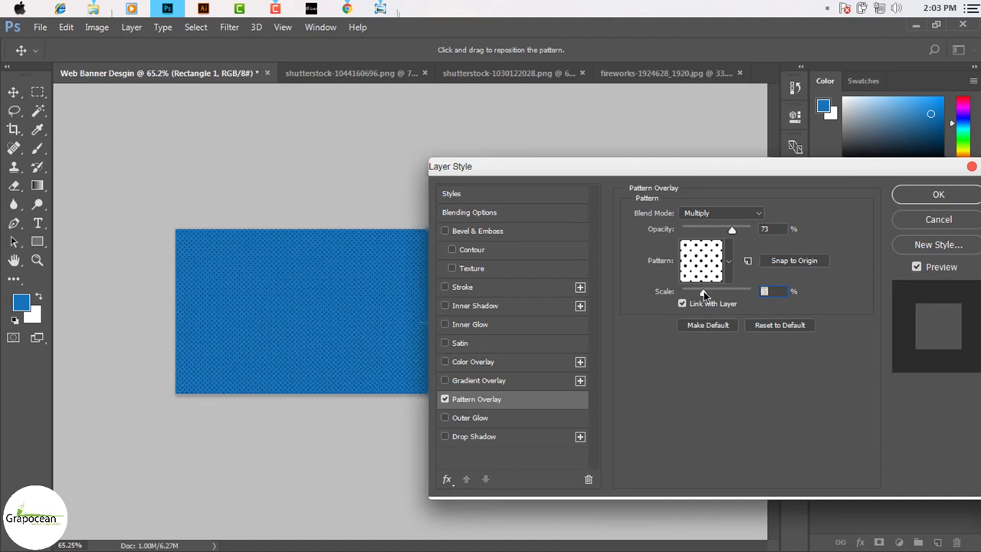
pyautogui.moveTo(729, 232); pyautogui.dragTo(744, 233)
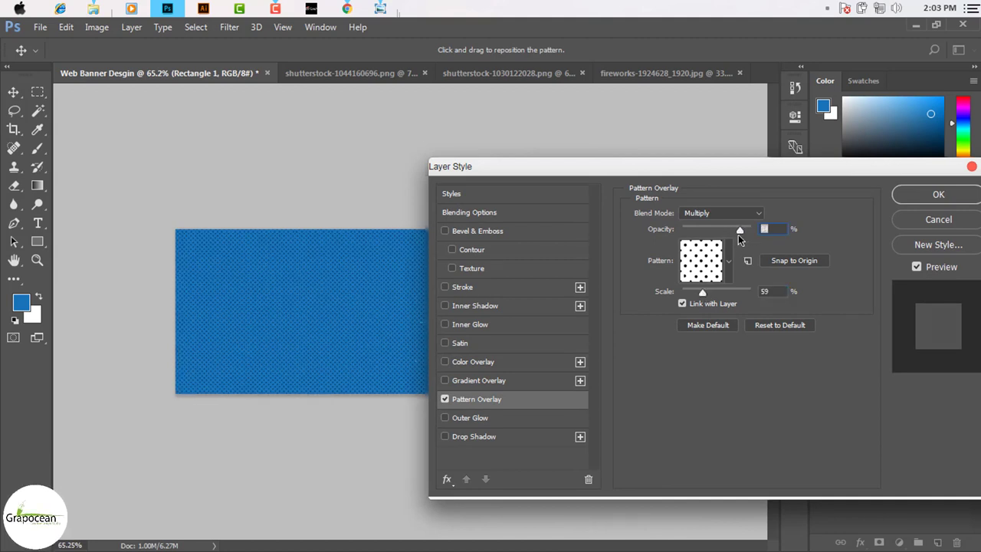
pyautogui.click(937, 195)
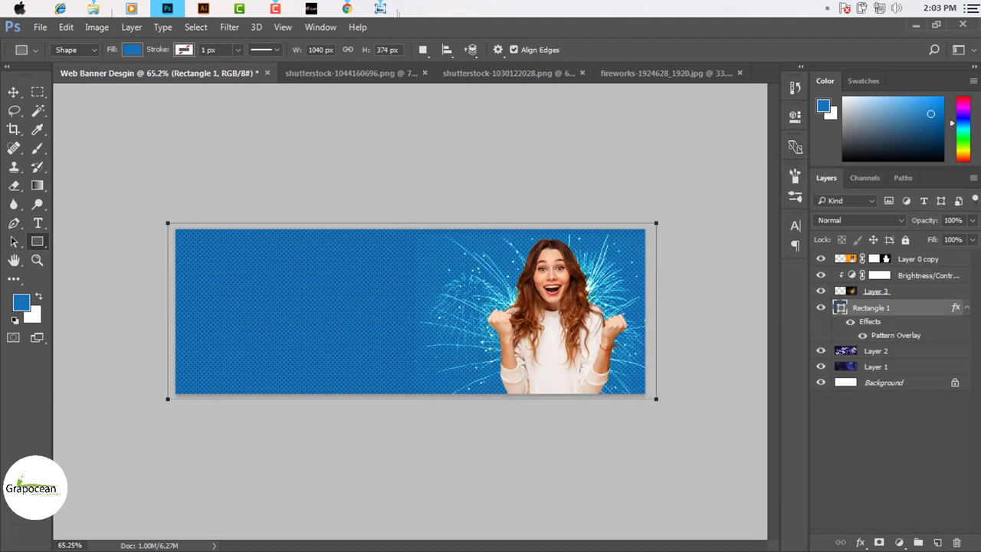
# - Lower Rectangle 1's opacity to 24% and add a layer mask
pyautogui.click(972, 221)
pyautogui.moveTo(949, 241); pyautogui.dragTo(923, 241)
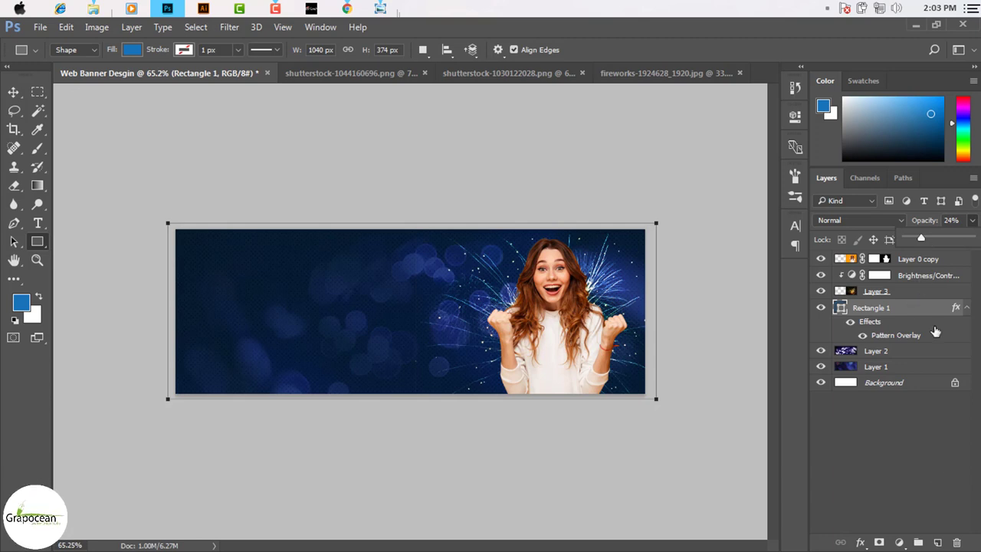
pyautogui.click(880, 542)
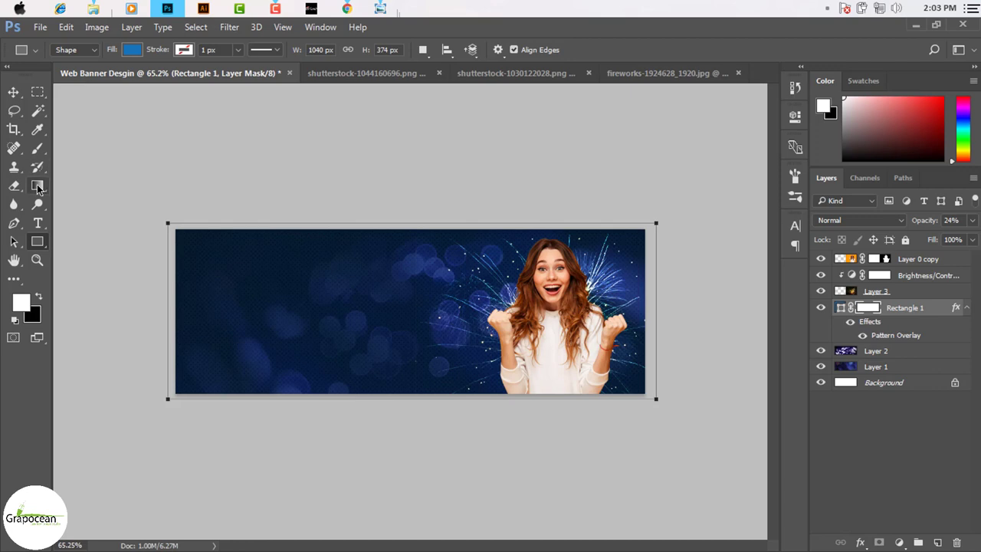
# - Drag a gradient across the mask so the rectangle fades out from the banner's right edge
pyautogui.click(37, 185)
pyautogui.click(79, 47)
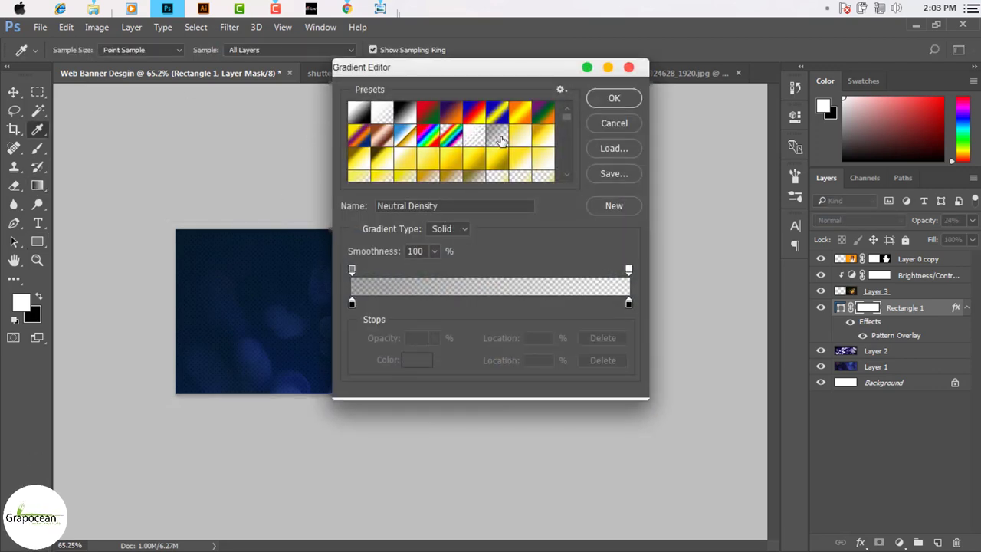
pyautogui.click(614, 99)
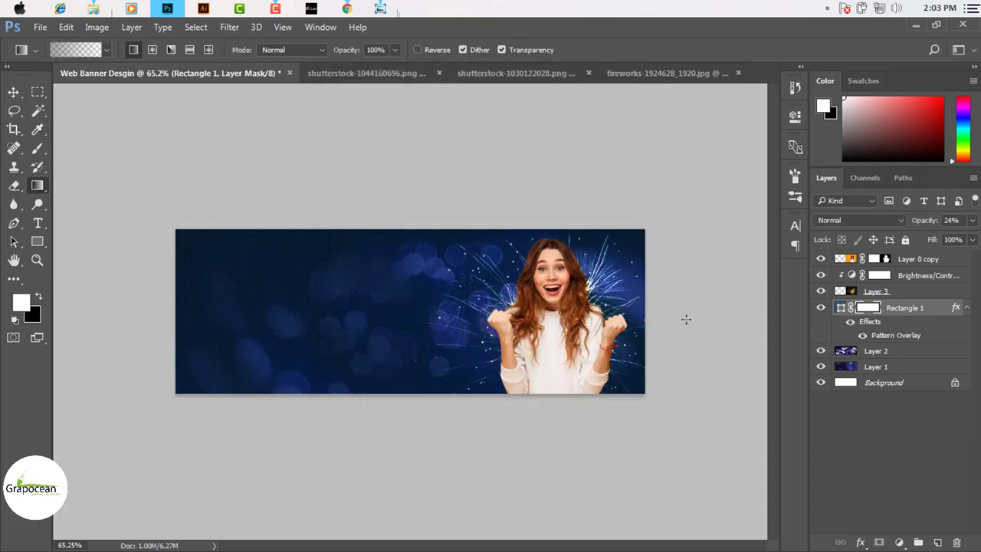
pyautogui.moveTo(427, 319)
pyautogui.mouseDown()
pyautogui.moveTo(674, 319)
pyautogui.moveTo(207, 322)
pyautogui.mouseUp()
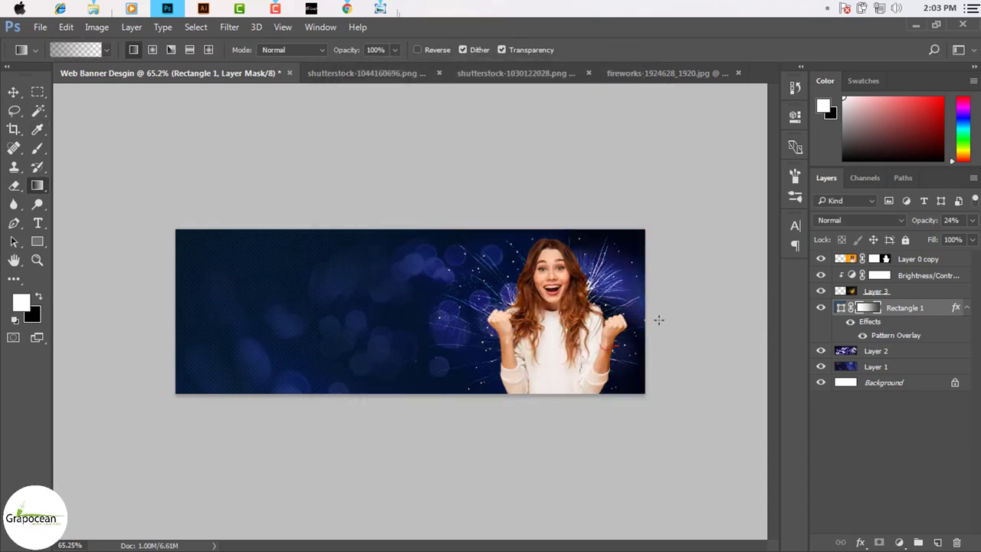
pyautogui.moveTo(754, 315); pyautogui.dragTo(131, 332)
pyautogui.moveTo(740, 303); pyautogui.dragTo(275, 304)
pyautogui.moveTo(657, 317); pyautogui.dragTo(392, 322)
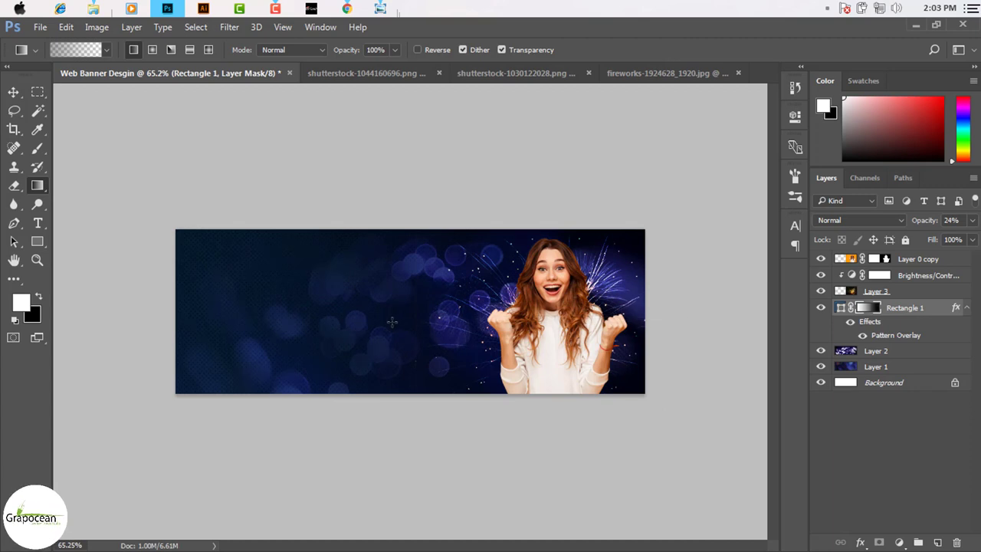
pyautogui.scroll(3, 383, 339)
pyautogui.scroll(-3, 388, 344)
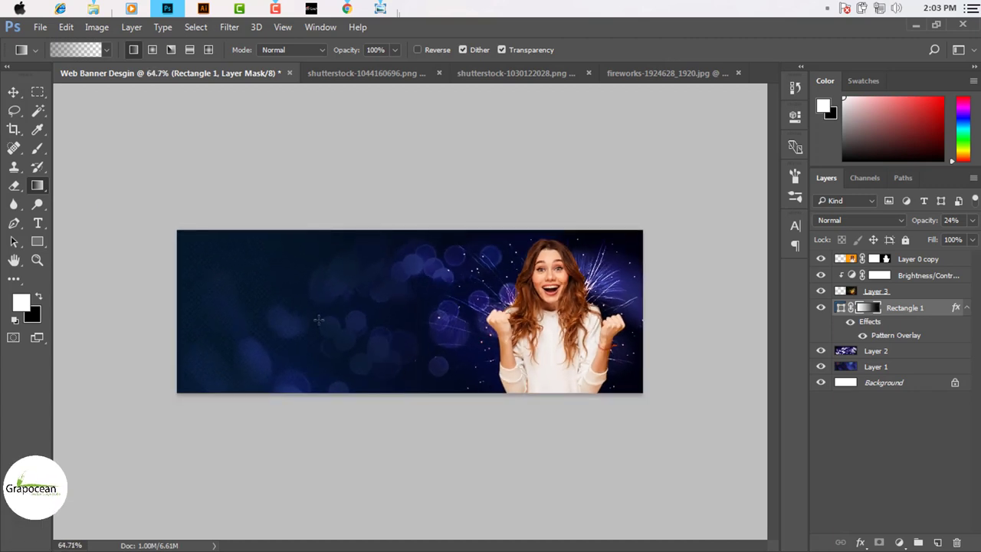
# - Compare the banner with Layer 2 hidden, then select Layer 2 and try different opacity values
pyautogui.click(13, 92)
pyautogui.scroll(2, 411, 354)
pyautogui.scroll(1, 411, 355)
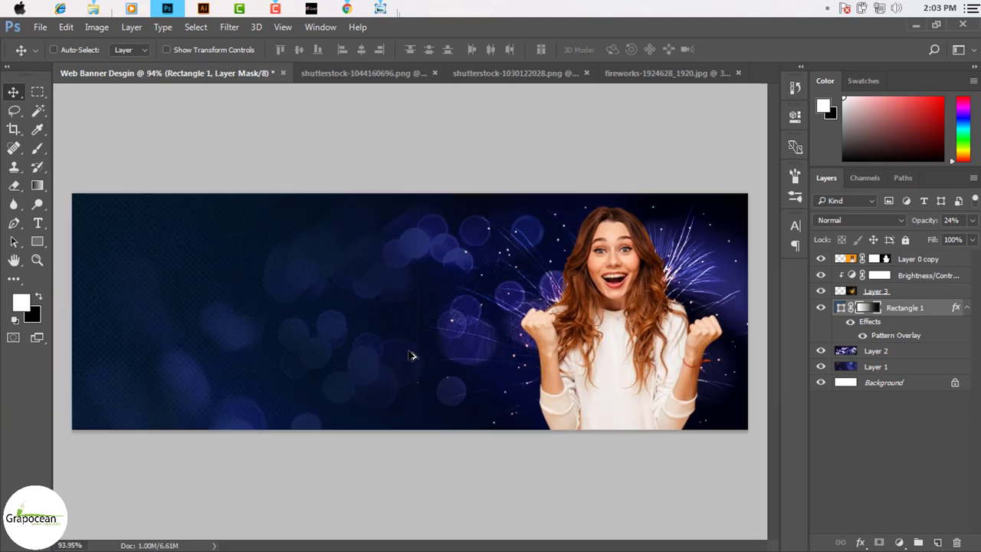
pyautogui.scroll(-1, 412, 355)
pyautogui.scroll(-1, 411, 355)
pyautogui.scroll(1, 412, 355)
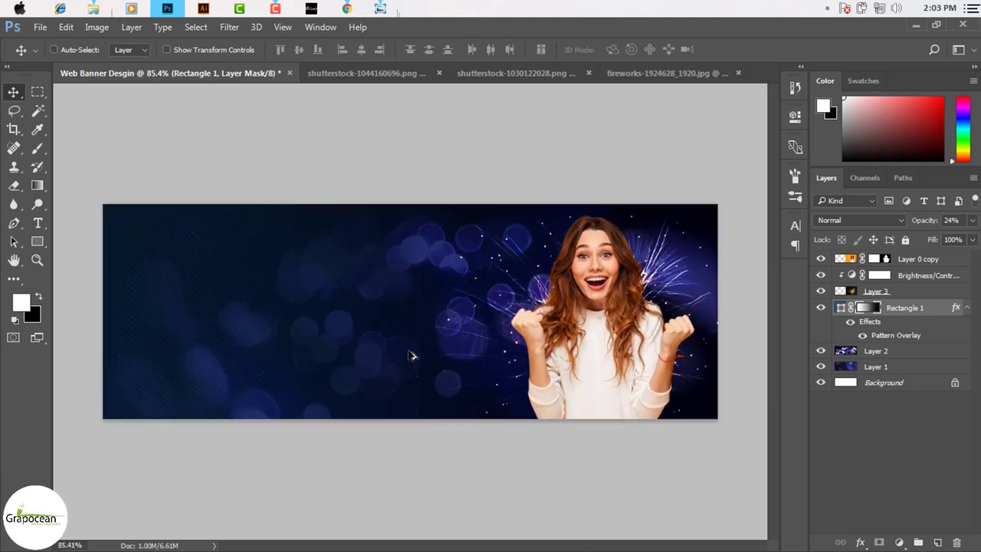
pyautogui.click(820, 351)
pyautogui.click(891, 354)
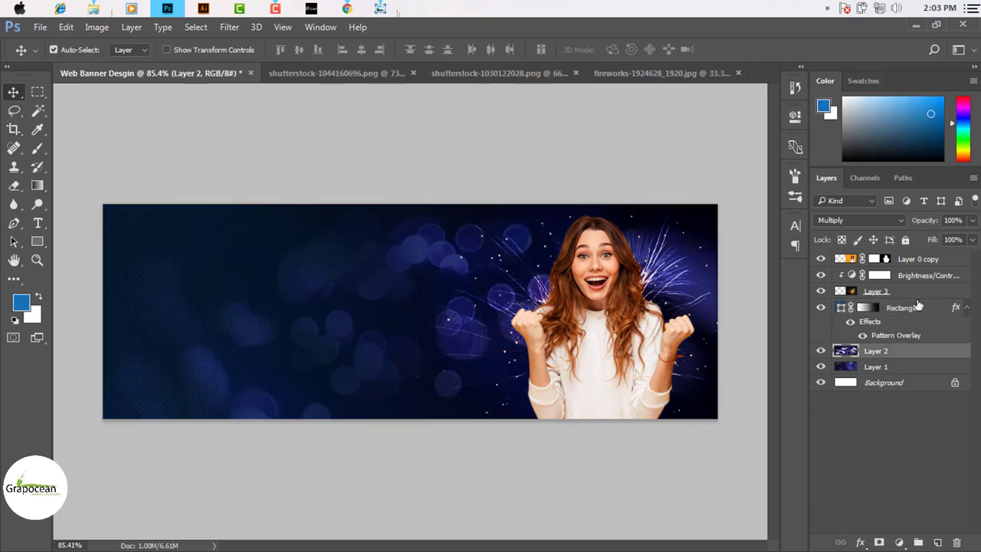
pyautogui.click(973, 221)
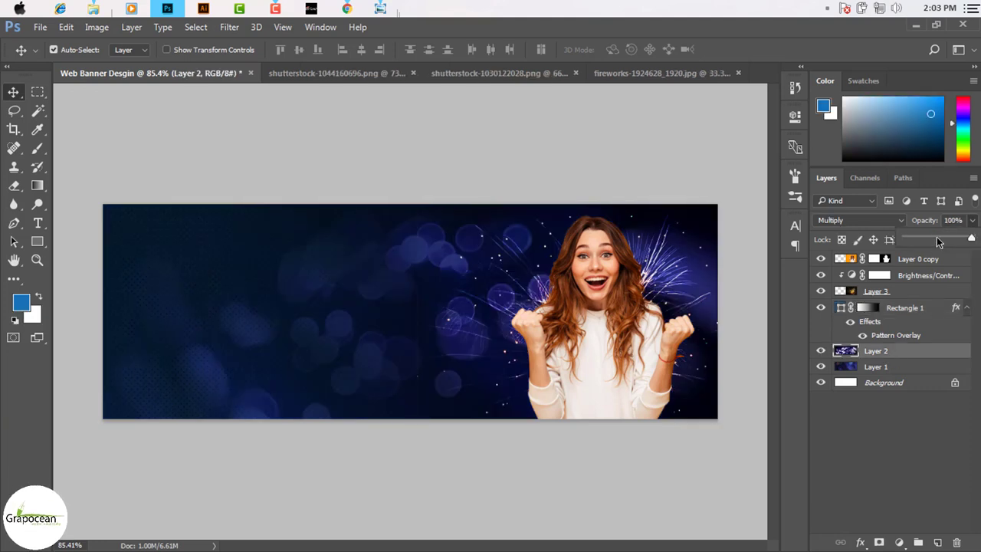
pyautogui.moveTo(938, 241); pyautogui.dragTo(964, 240)
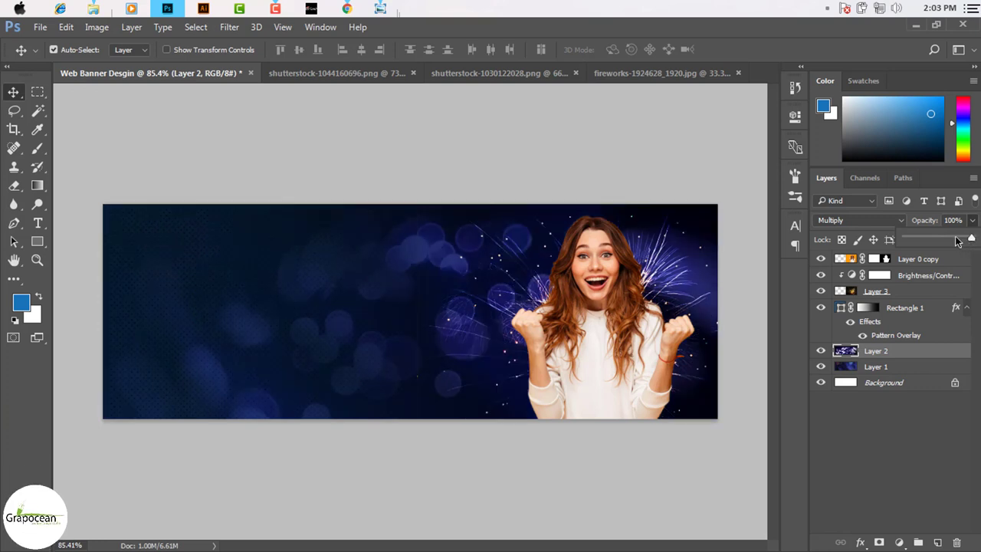
pyautogui.moveTo(951, 239)
pyautogui.mouseDown()
pyautogui.moveTo(964, 241)
pyautogui.moveTo(927, 239)
pyautogui.mouseUp()
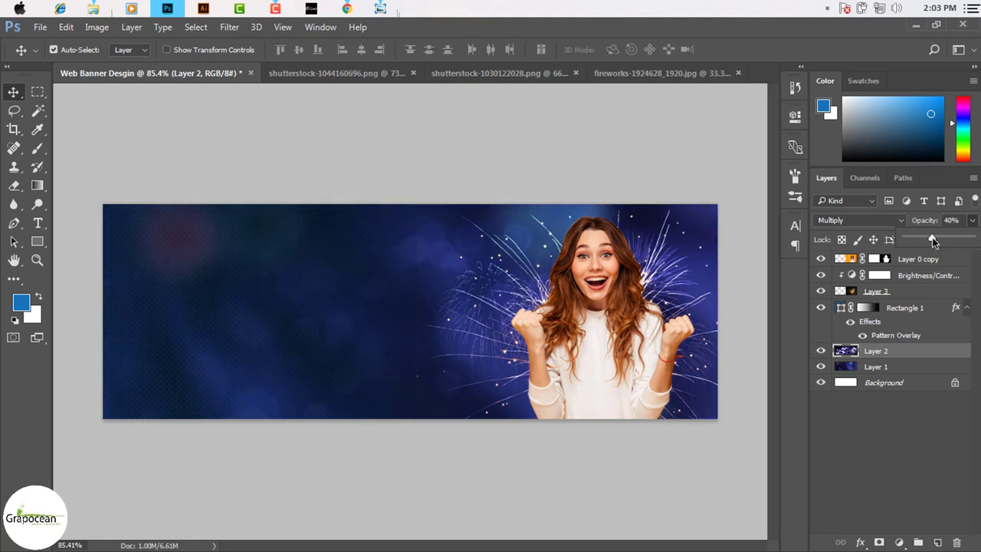
pyautogui.moveTo(943, 240); pyautogui.dragTo(948, 239)
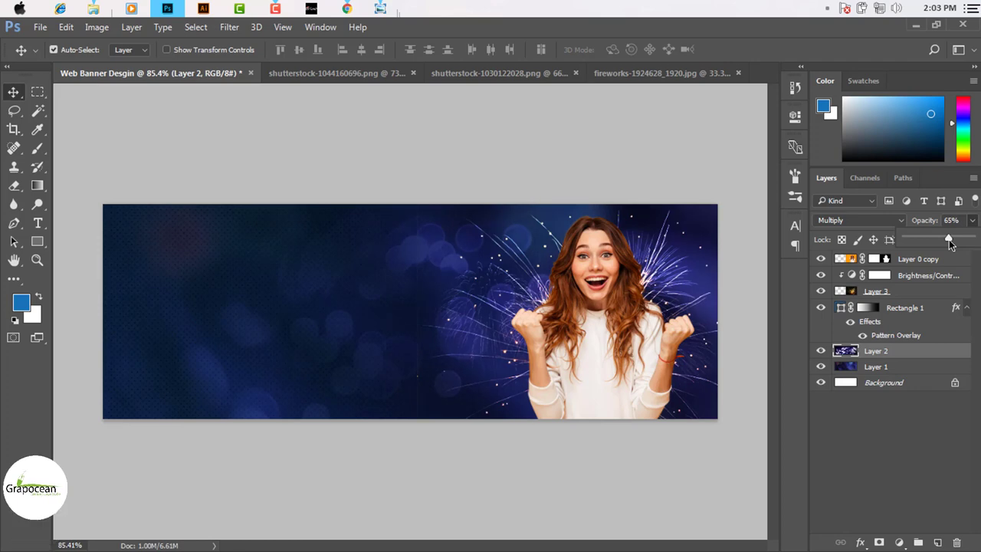
pyautogui.click(38, 91)
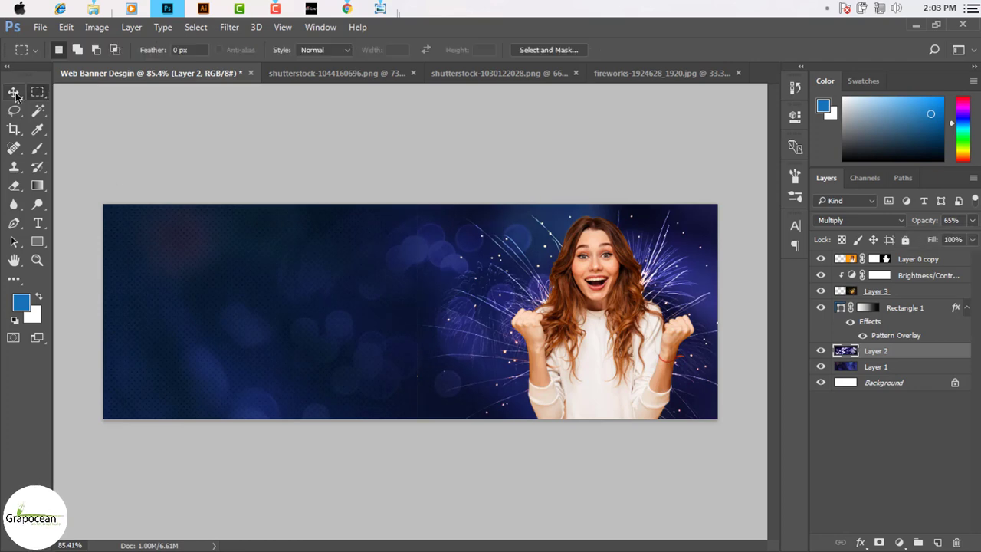
# - Raise the fireworks layer (Layer 2) from 65% to 100% opacity
pyautogui.scroll(1, 676, 320)
pyautogui.scroll(3, 659, 315)
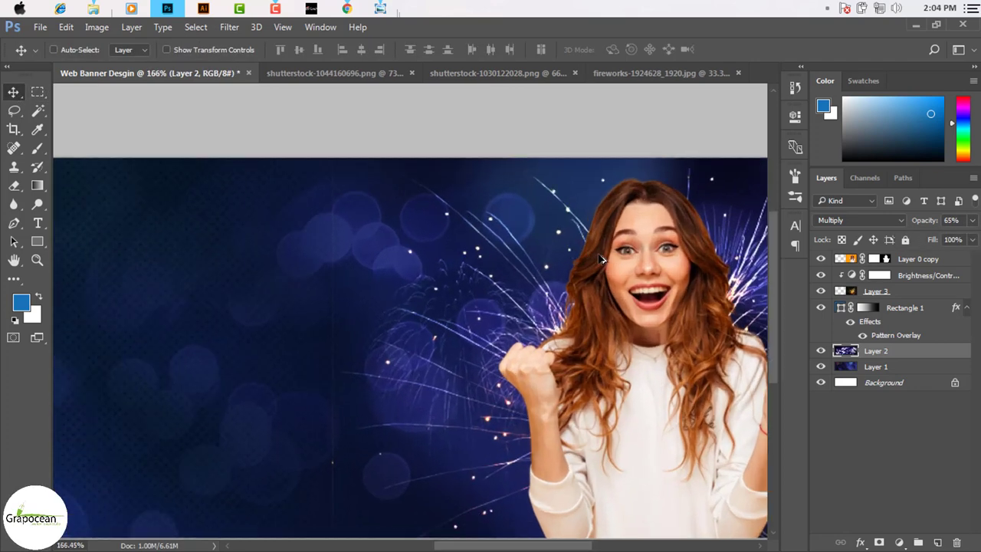
pyautogui.scroll(3, 628, 310)
pyautogui.scroll(3, 597, 304)
pyautogui.scroll(-3, 598, 304)
pyautogui.scroll(-2, 597, 313)
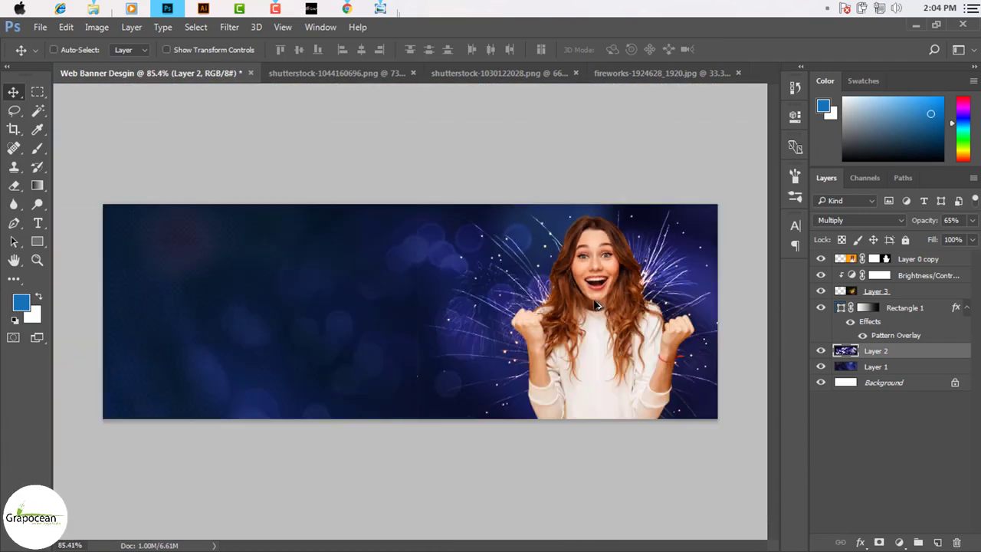
pyautogui.scroll(-2, 596, 320)
pyautogui.scroll(2, 523, 331)
pyautogui.scroll(1, 521, 330)
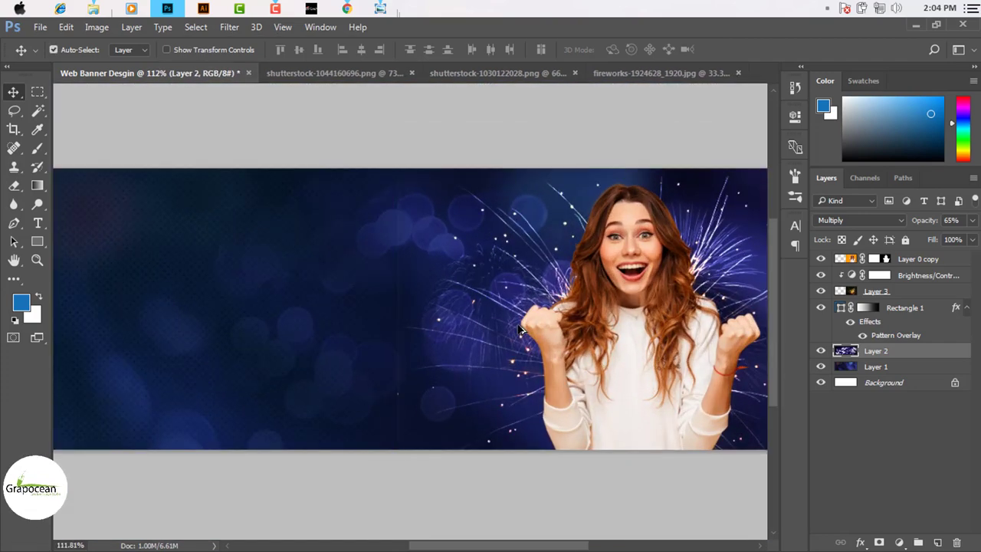
pyautogui.scroll(-1, 520, 329)
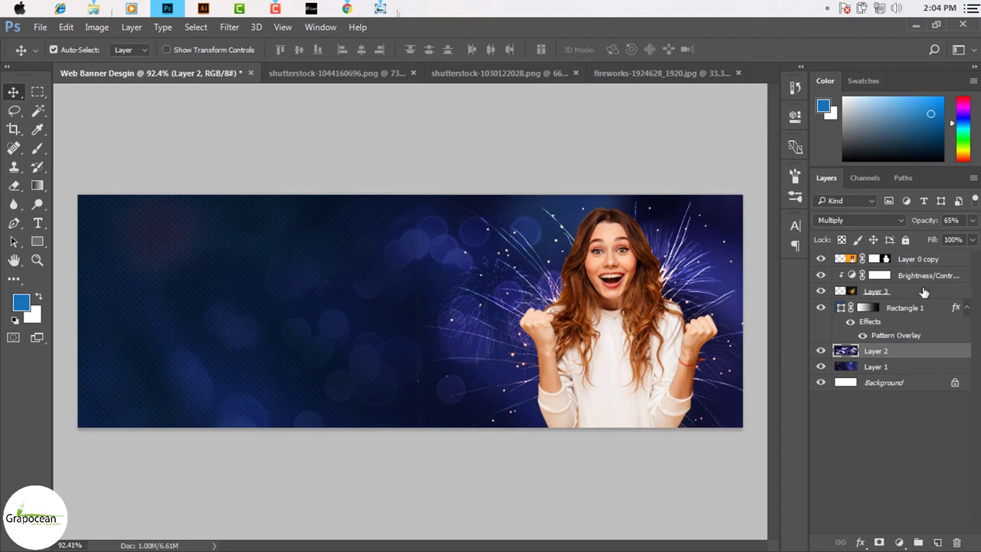
pyautogui.click(972, 220)
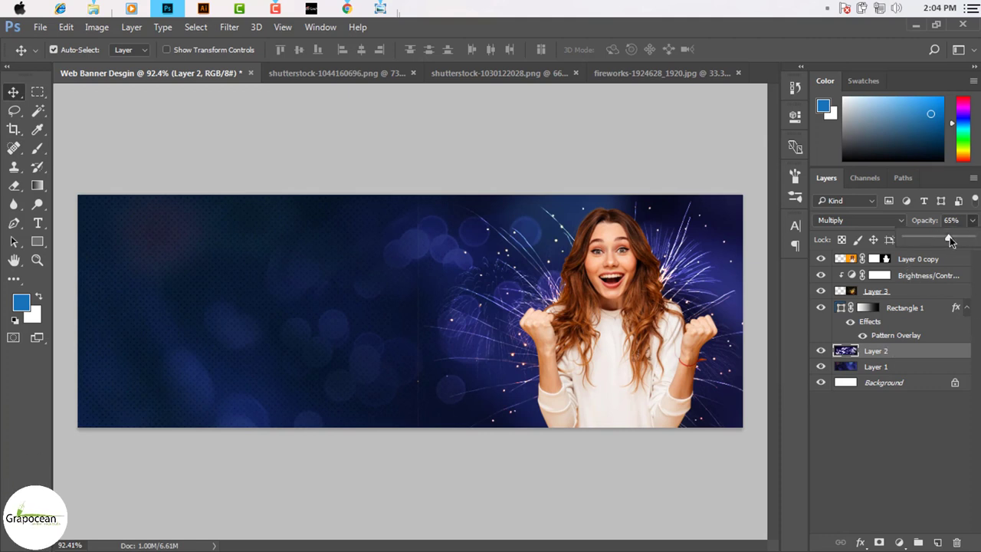
pyautogui.moveTo(951, 241); pyautogui.dragTo(972, 239)
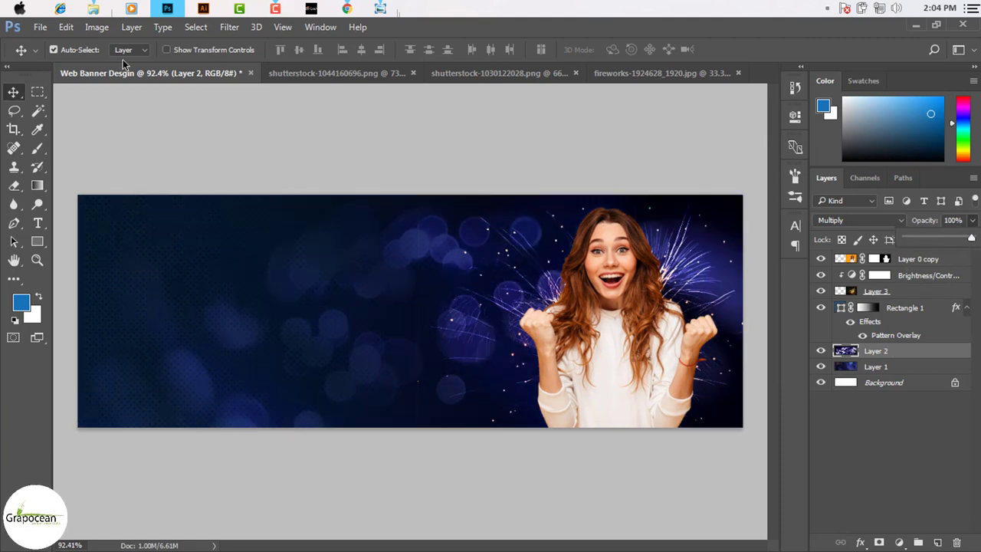
pyautogui.scroll(-1, 235, 274)
pyautogui.scroll(-3, 383, 330)
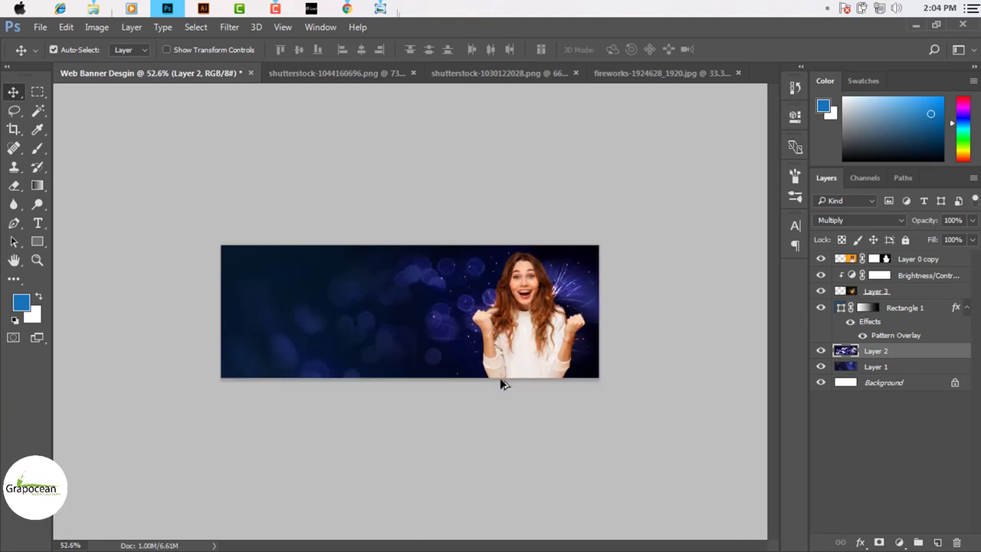
pyautogui.scroll(2, 335, 368)
# - Type 'PLAY NOW' on the banner's left side in 16 pt white (#ffffff)
pyautogui.click(37, 223)
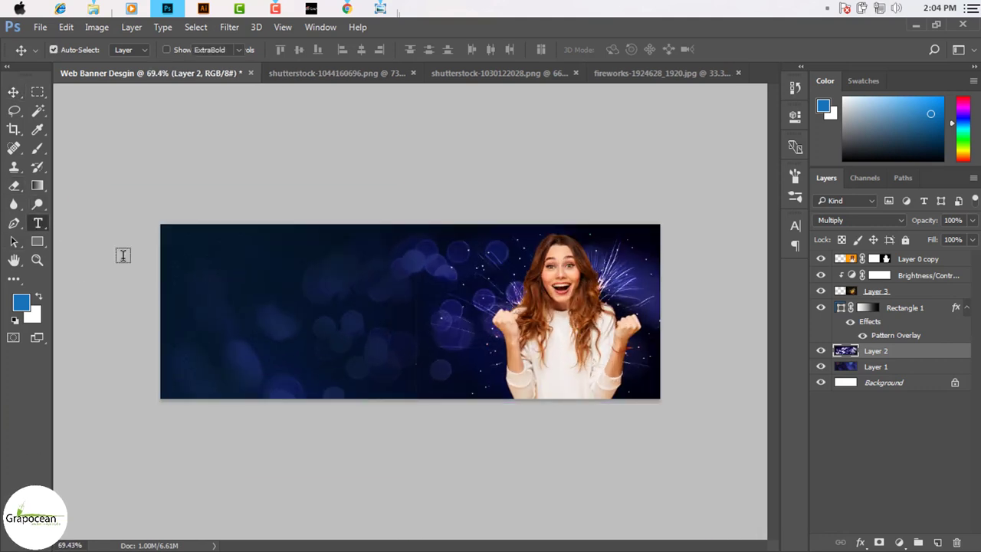
pyautogui.click(238, 283)
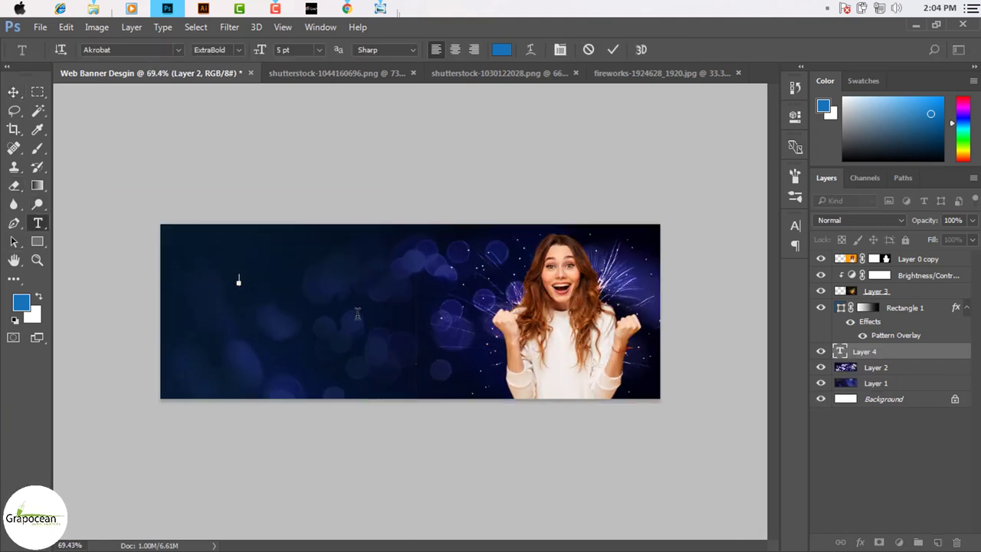
pyautogui.write('PLAY NOW')
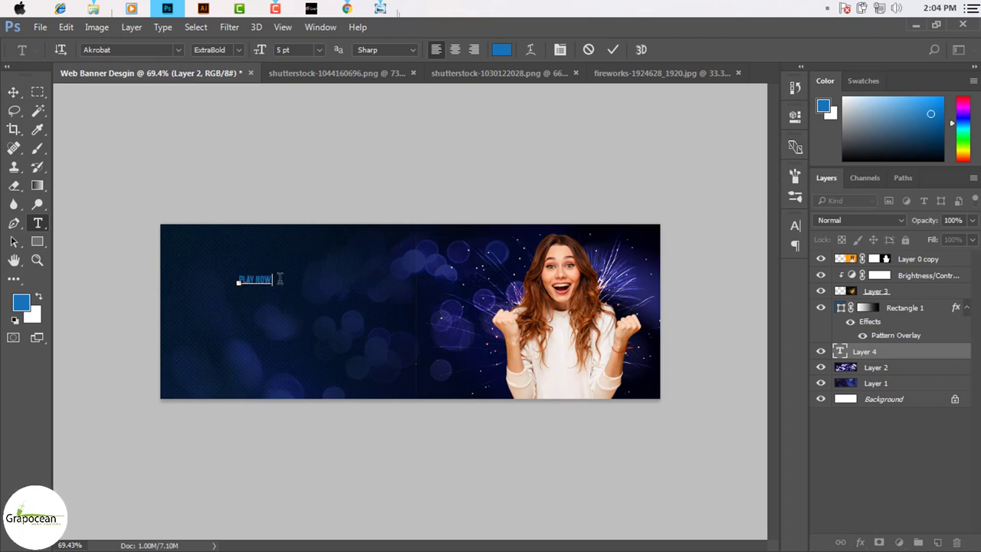
pyautogui.hotkey('ctrl', 'a')
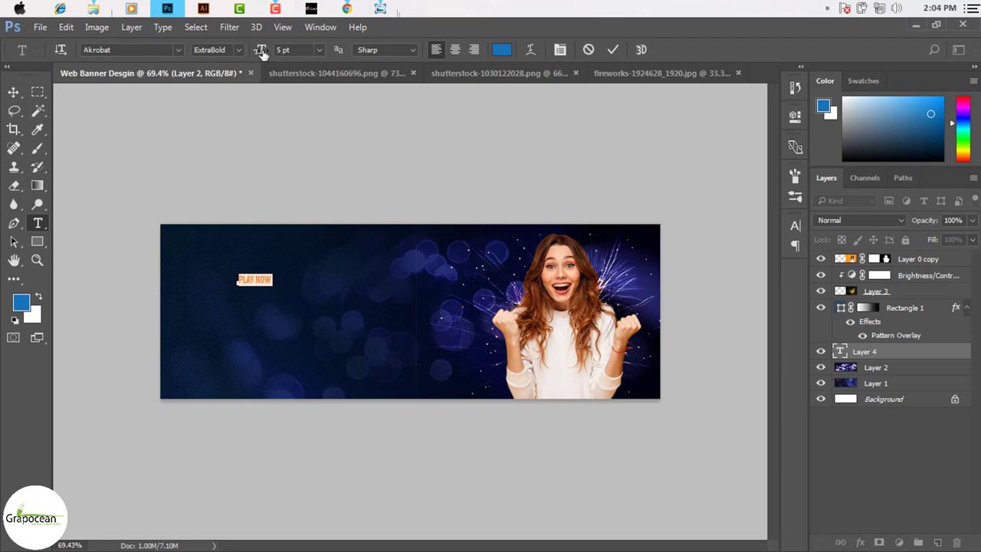
pyautogui.moveTo(262, 53); pyautogui.dragTo(267, 53)
pyautogui.click(500, 49)
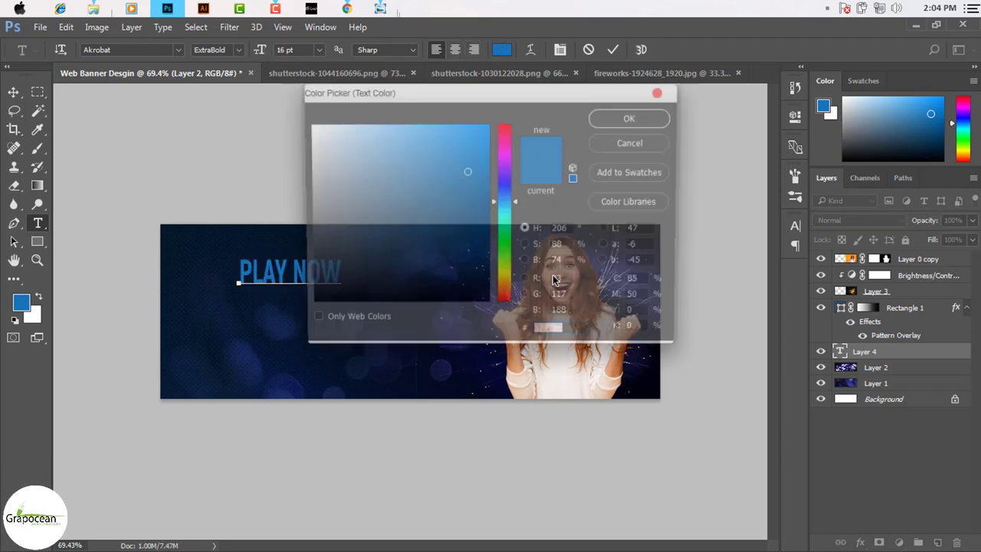
pyautogui.write('ffffff')
pyautogui.click(625, 121)
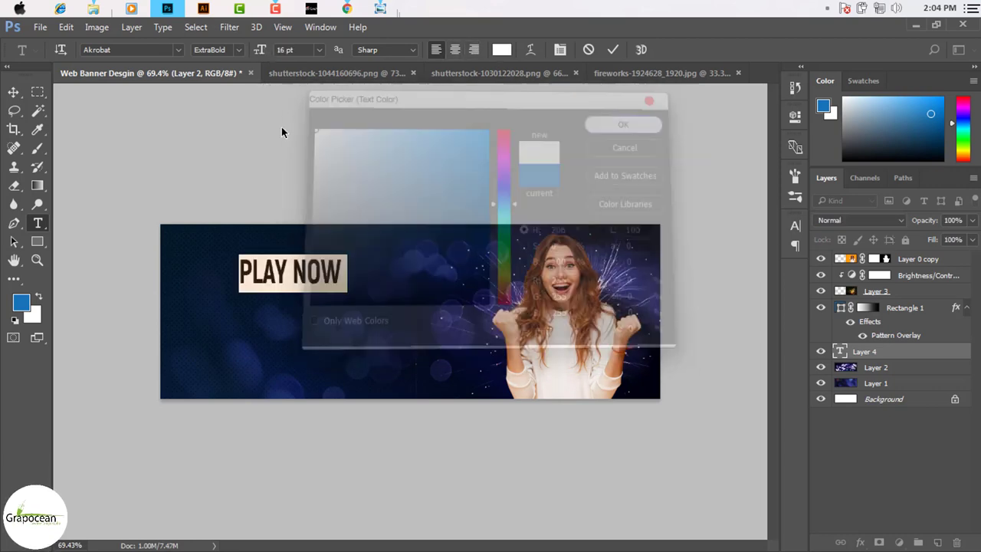
pyautogui.click(13, 92)
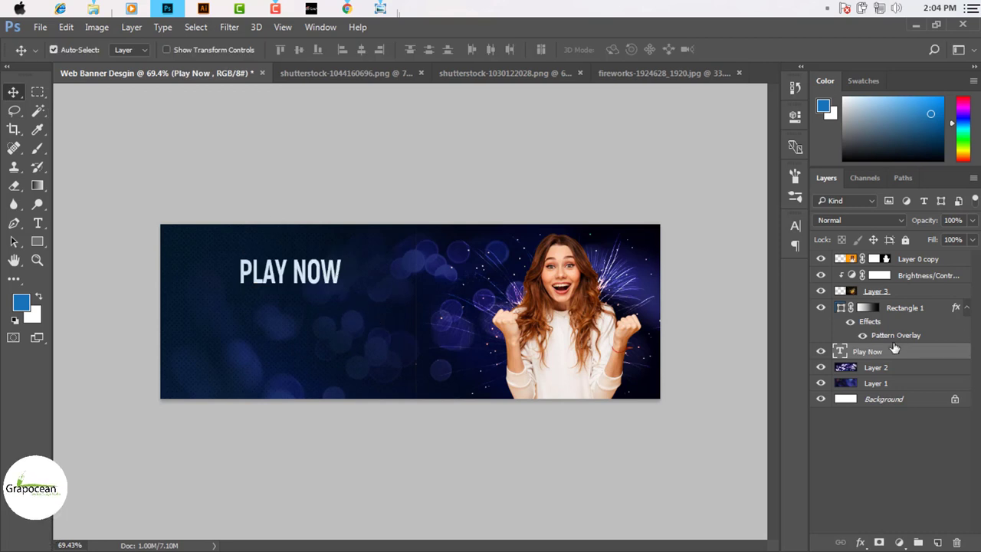
# - Move the Play Now text layer to the top of the layer stack
pyautogui.moveTo(890, 356)
pyautogui.mouseDown()
pyautogui.moveTo(893, 244)
pyautogui.moveTo(889, 258)
pyautogui.mouseUp()
pyautogui.scroll(3, 293, 265)
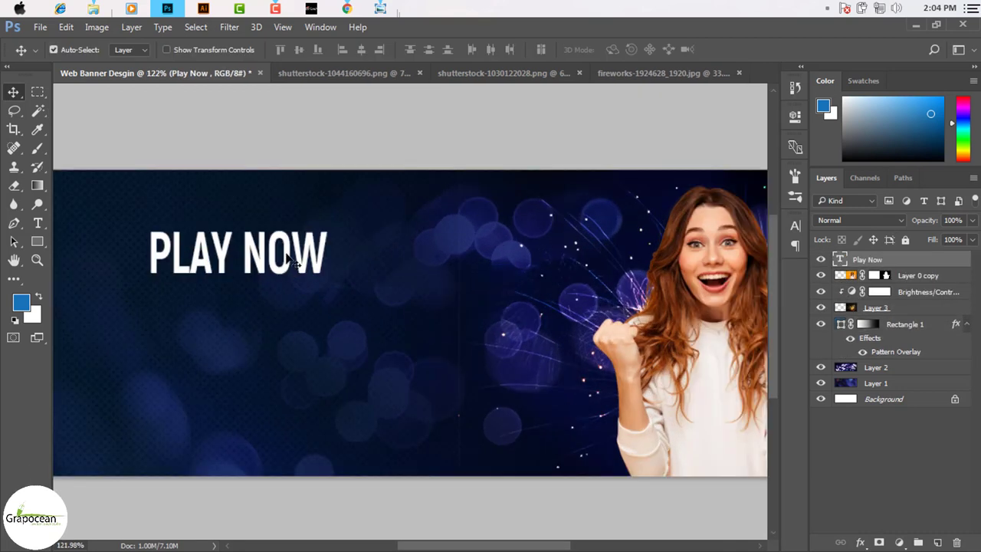
pyautogui.scroll(-3, 411, 344)
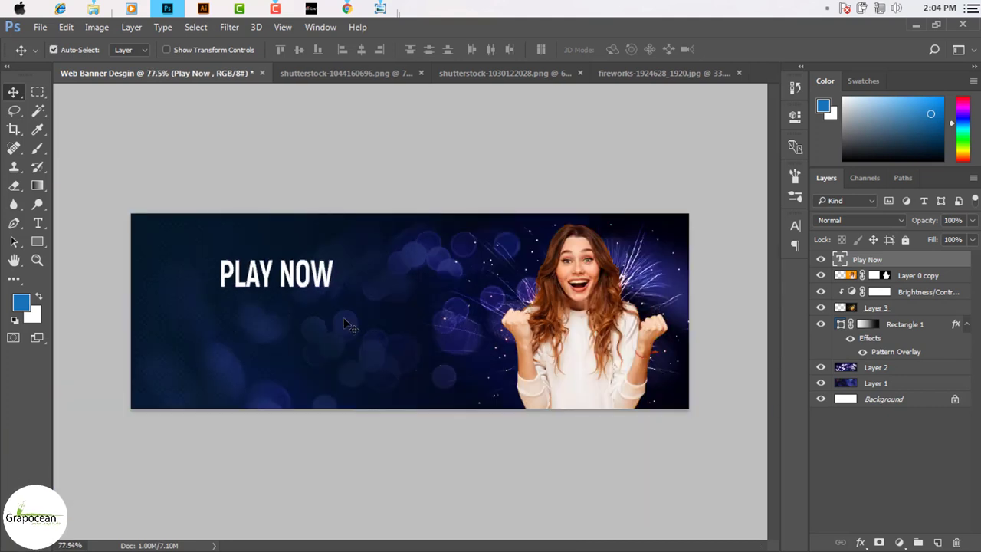
# - Draw a rounded rectangle below PLAY NOW and set all its corner radii to 21 px
pyautogui.click(30, 243)
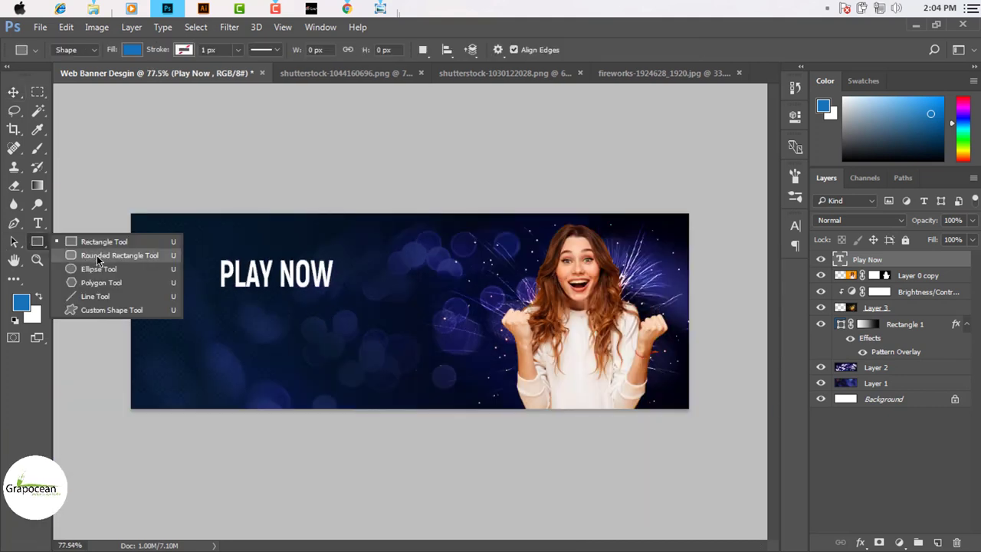
pyautogui.click(97, 254)
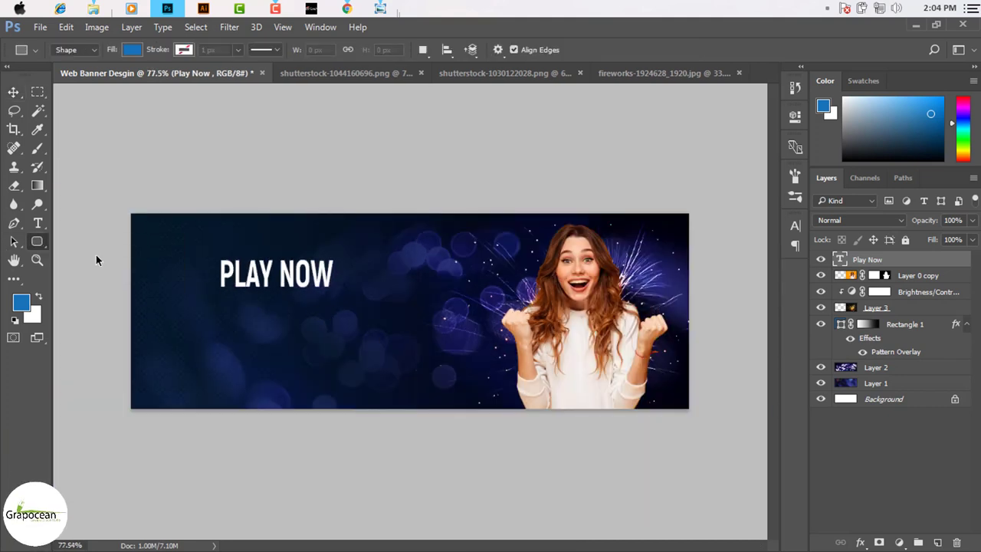
pyautogui.click(958, 541)
pyautogui.moveTo(223, 304)
pyautogui.mouseDown()
pyautogui.moveTo(350, 321)
pyautogui.moveTo(332, 325)
pyautogui.mouseUp()
pyautogui.write('15')
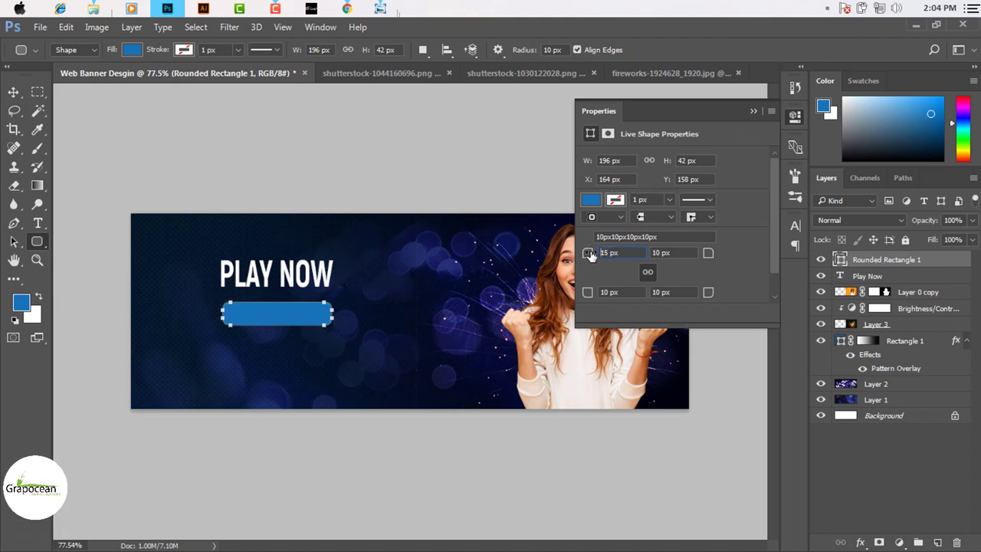
pyautogui.moveTo(587, 255); pyautogui.dragTo(613, 255)
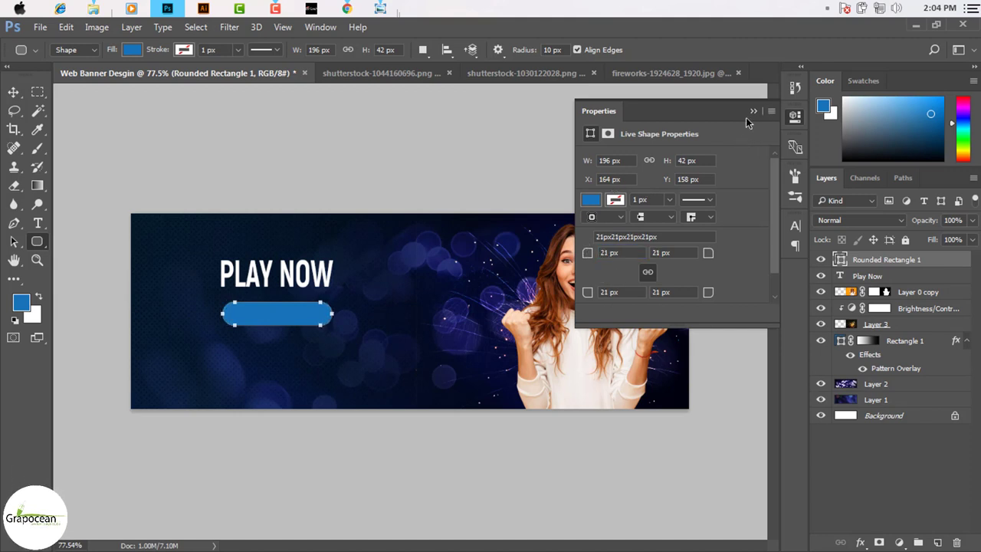
pyautogui.press('Return')
pyautogui.press('v')
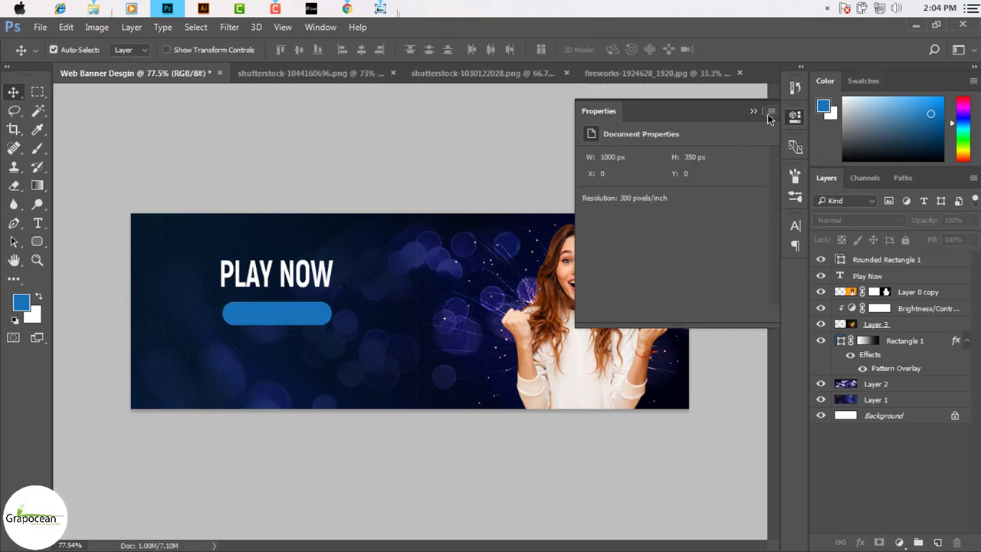
pyautogui.click(753, 112)
pyautogui.click(908, 261)
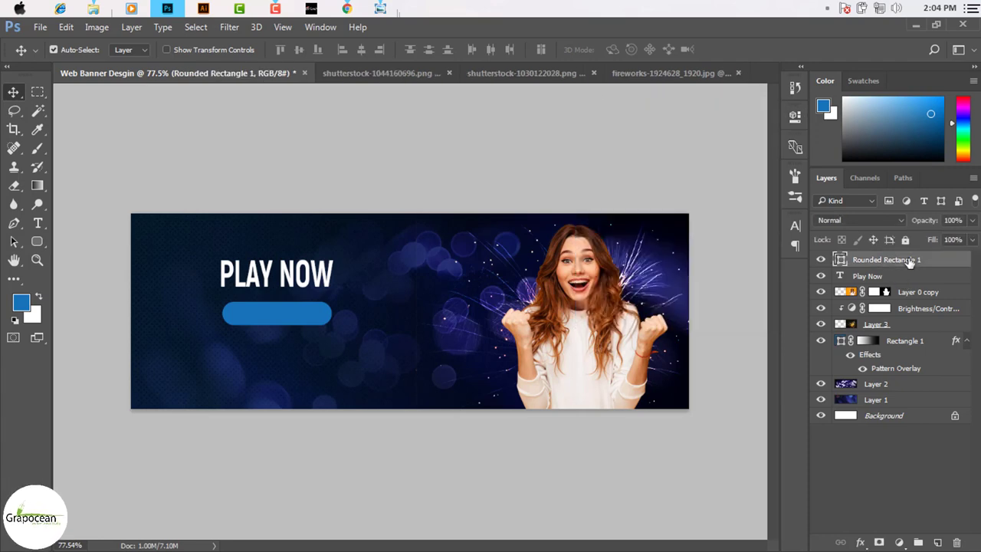
pyautogui.rightClick(909, 261)
# - Give Rounded Rectangle 1 a blue Gradient Overlay, then duplicate the layer
pyautogui.click(679, 136)
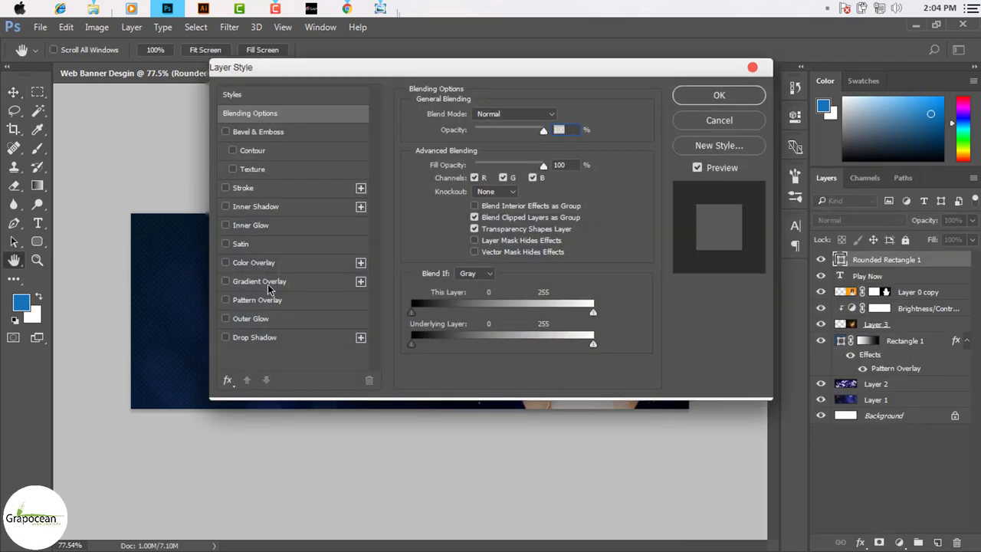
pyautogui.click(261, 281)
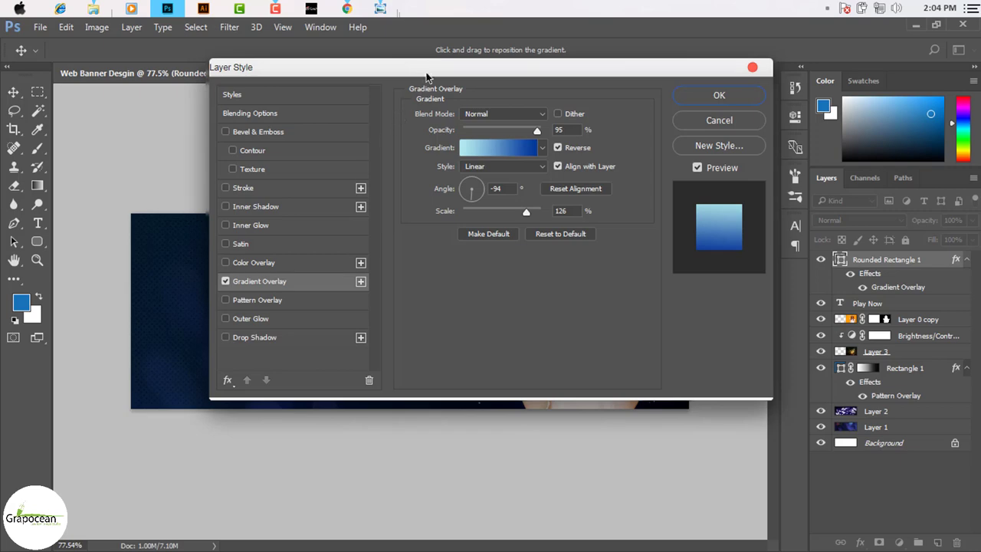
pyautogui.moveTo(427, 78); pyautogui.dragTo(735, 149)
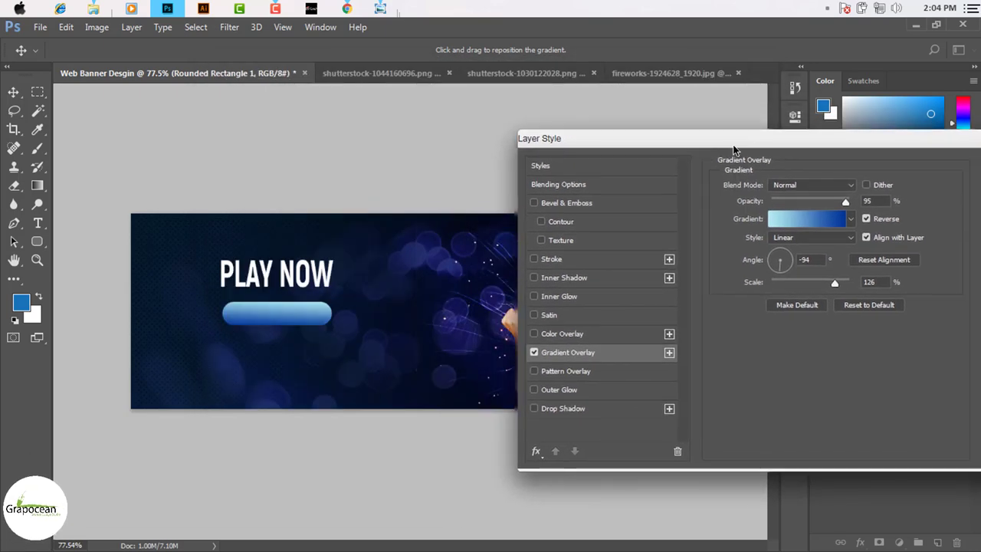
pyautogui.click(800, 218)
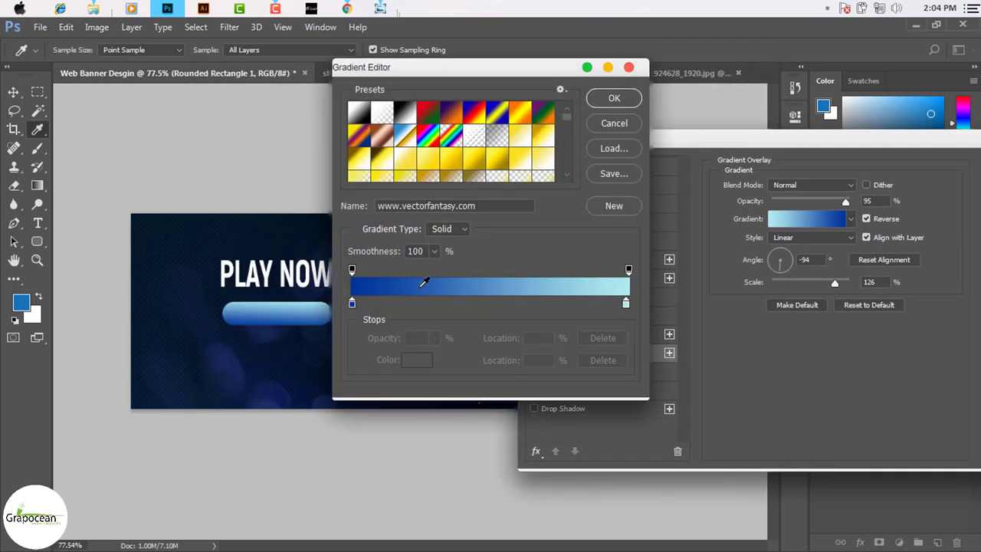
pyautogui.click(614, 98)
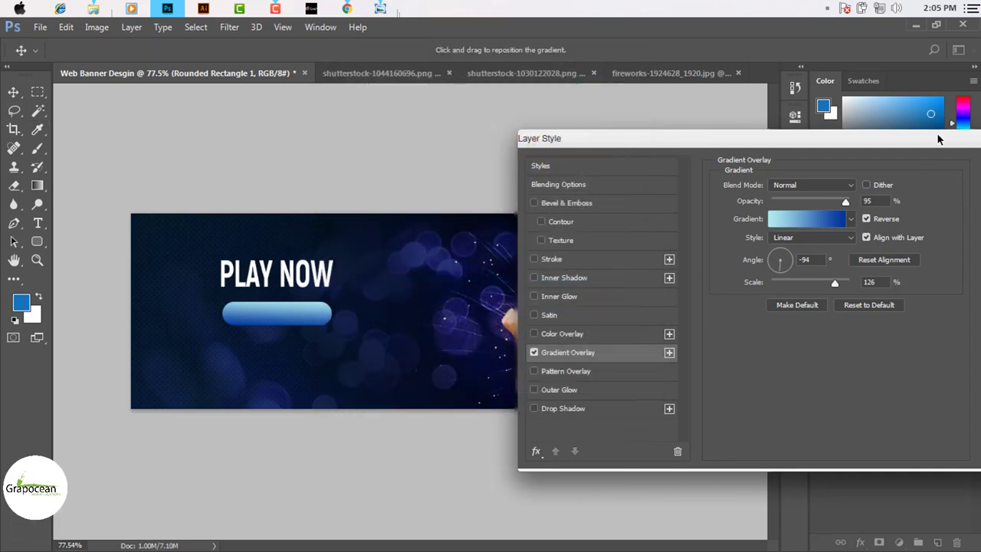
pyautogui.moveTo(674, 138); pyautogui.dragTo(447, 161)
pyautogui.click(785, 187)
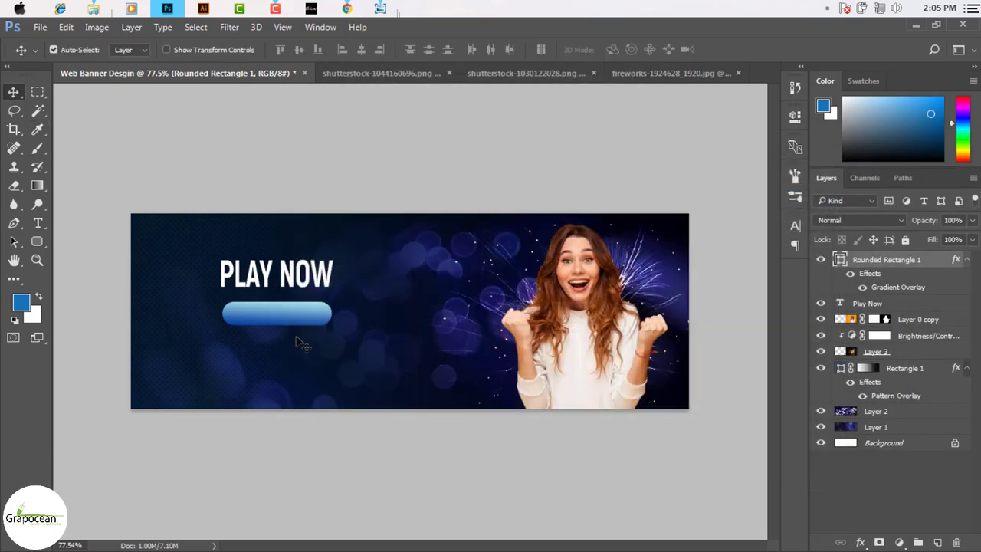
pyautogui.scroll(2, 303, 343)
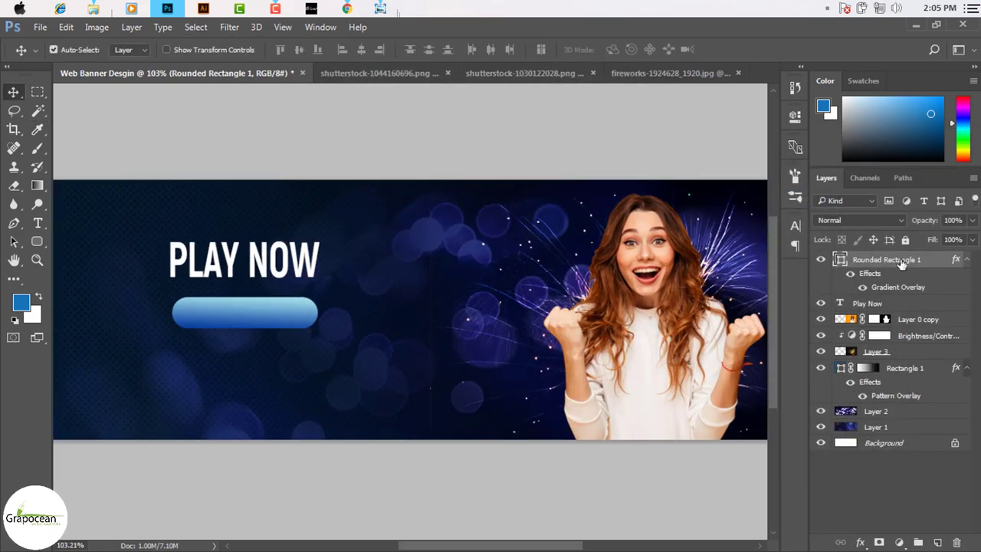
pyautogui.moveTo(901, 262); pyautogui.dragTo(936, 542)
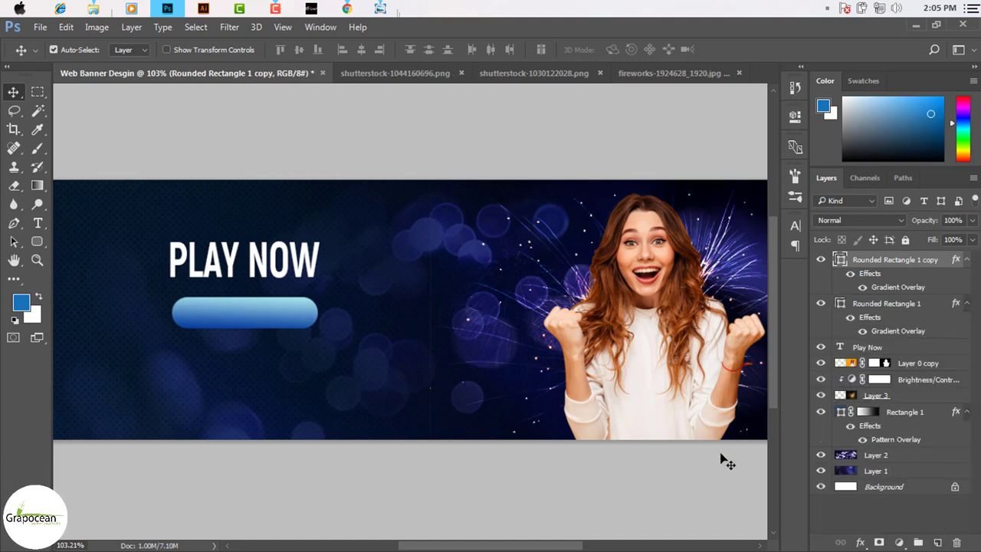
# - Lower the button copy to 46% opacity and apply a 6.2 px Gaussian Blur
pyautogui.moveTo(972, 224); pyautogui.dragTo(935, 241)
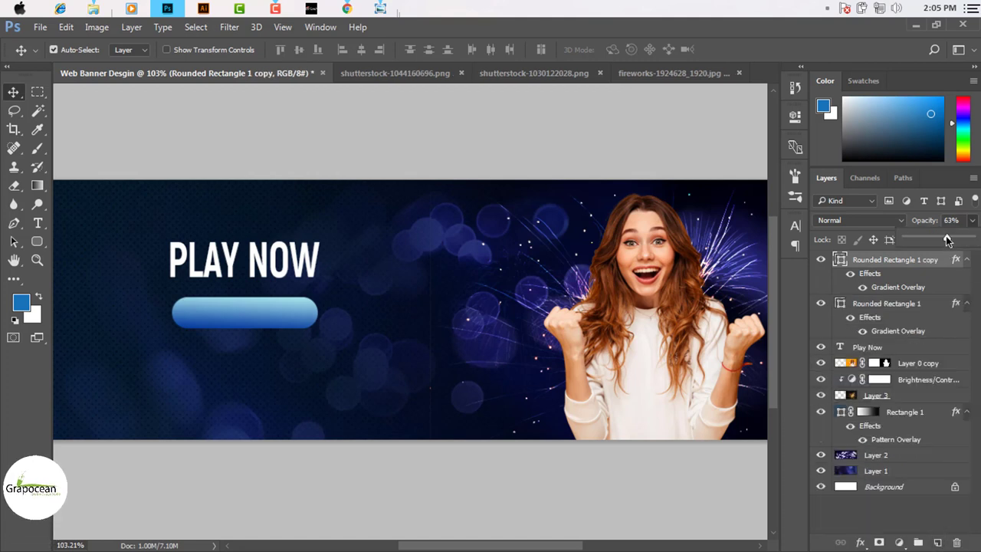
pyautogui.click(228, 30)
pyautogui.moveTo(253, 178)
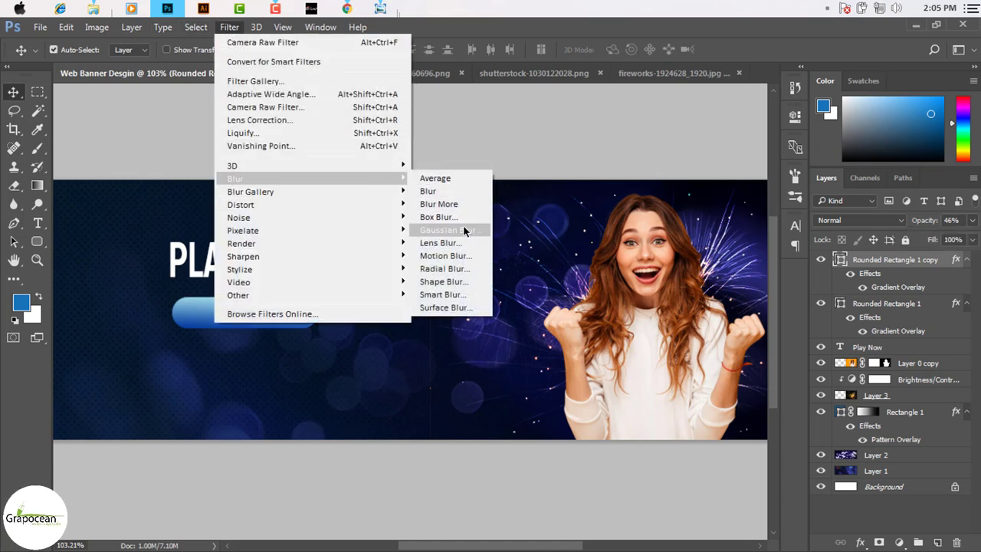
pyautogui.click(463, 230)
pyautogui.click(490, 233)
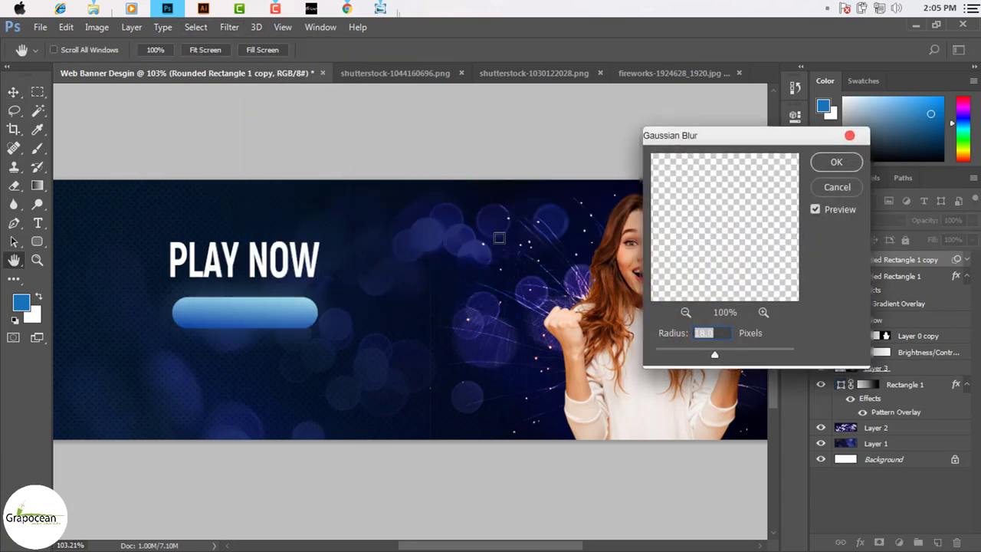
pyautogui.moveTo(714, 354); pyautogui.dragTo(696, 355)
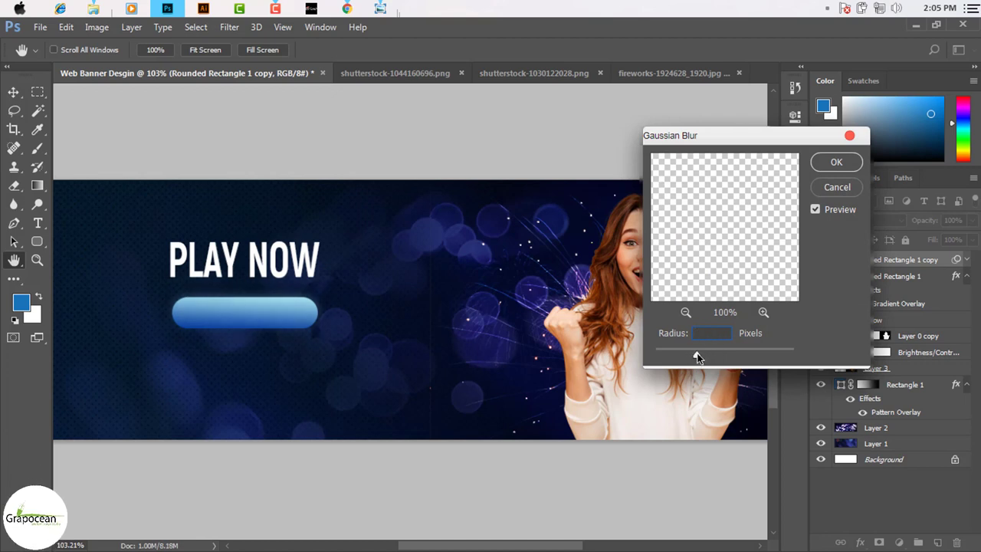
pyautogui.click(838, 162)
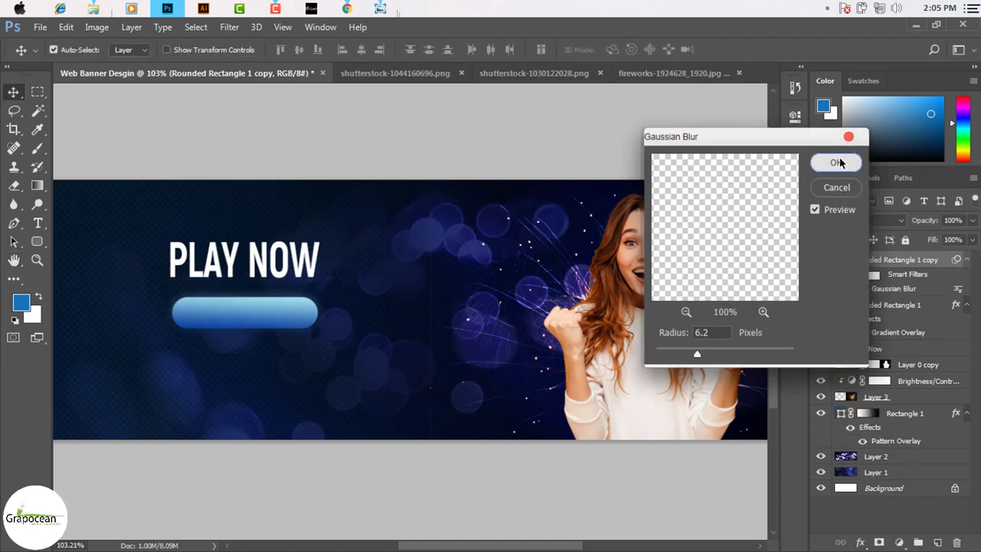
# - Shift the blurred button copy slightly down so it glows beneath the button
pyautogui.moveTo(257, 311); pyautogui.dragTo(268, 333)
pyautogui.scroll(3, 258, 324)
pyautogui.scroll(-2, 332, 374)
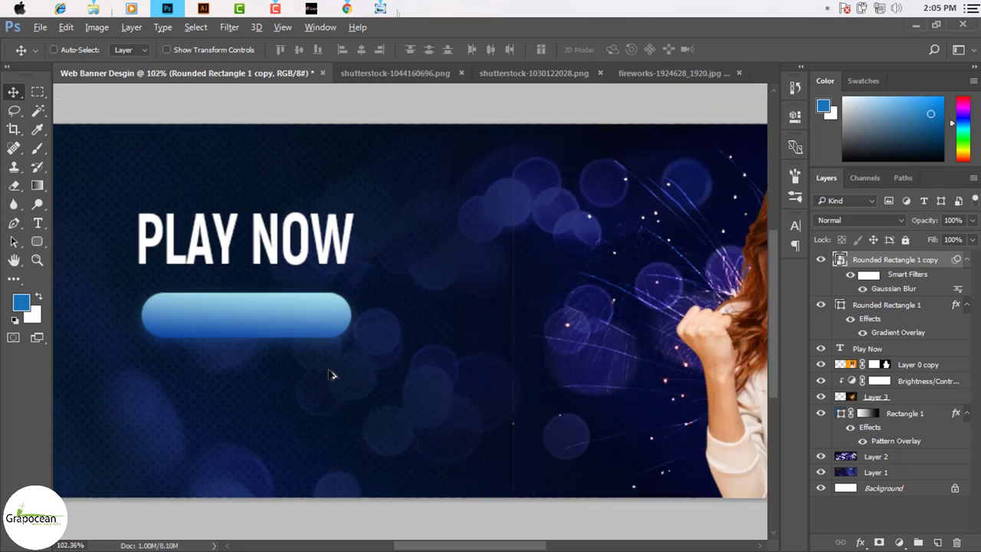
pyautogui.scroll(-2, 322, 368)
pyautogui.scroll(-1, 68, 343)
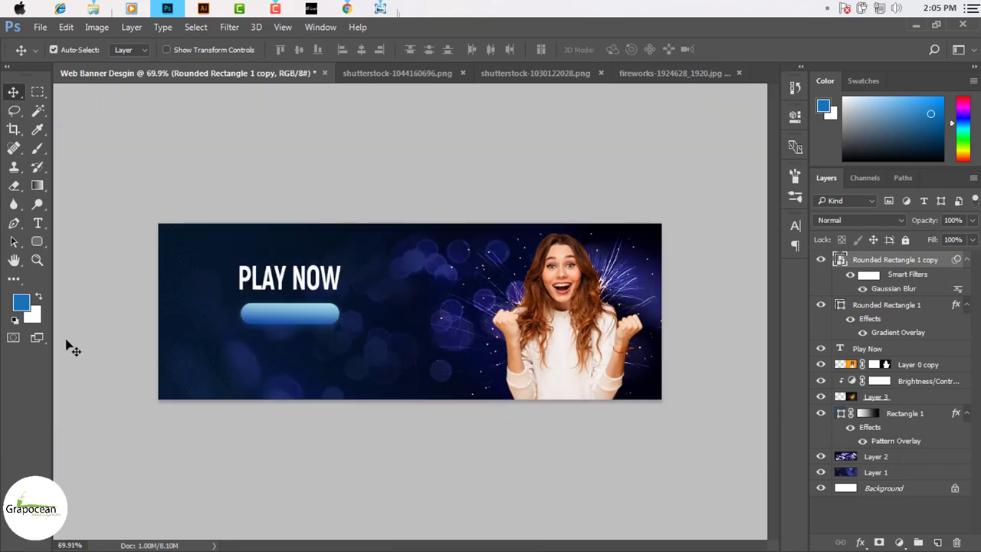
# - Type 'DOWNLOAD NOW' as white text below the button
pyautogui.click(38, 223)
pyautogui.click(273, 365)
pyautogui.write('DOWNL')
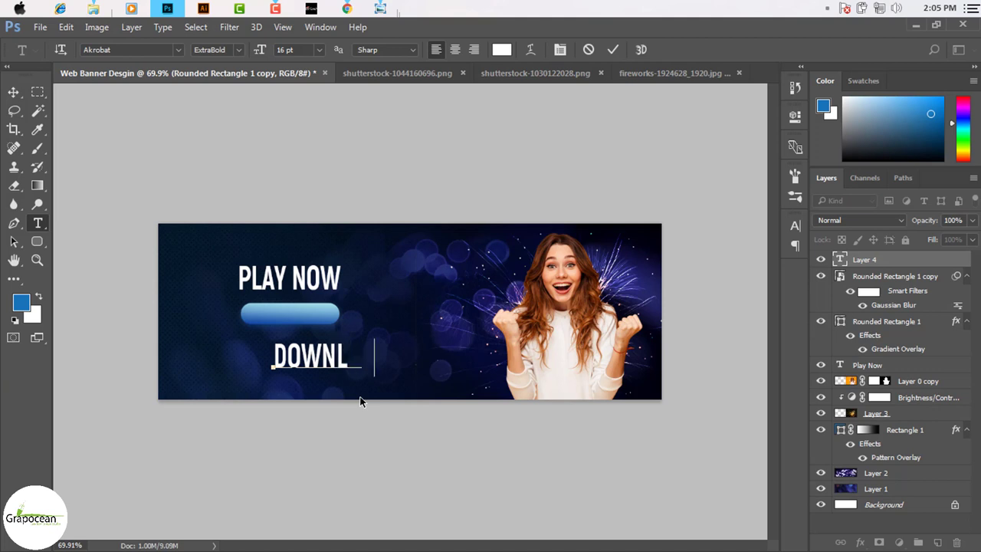
pyautogui.write('OAD NOW')
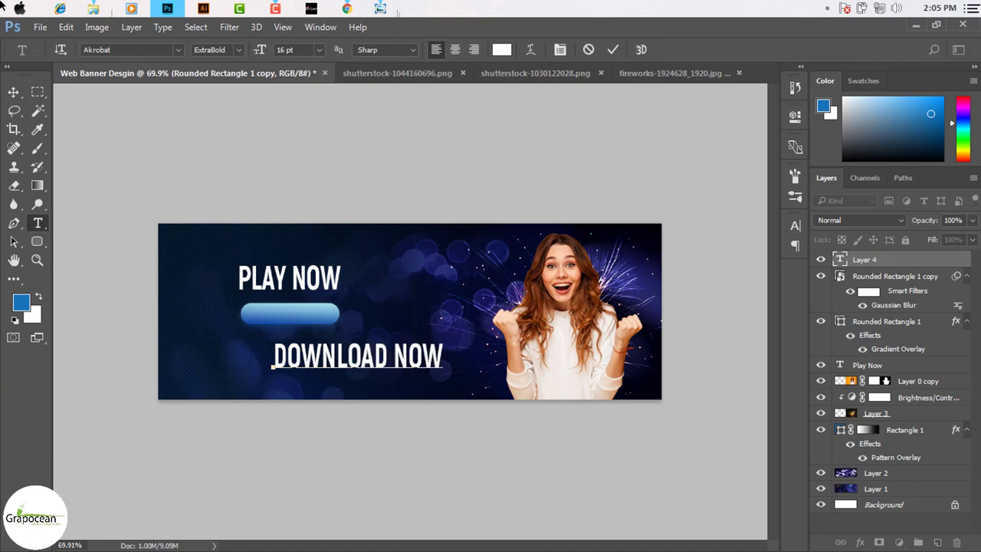
pyautogui.click(13, 92)
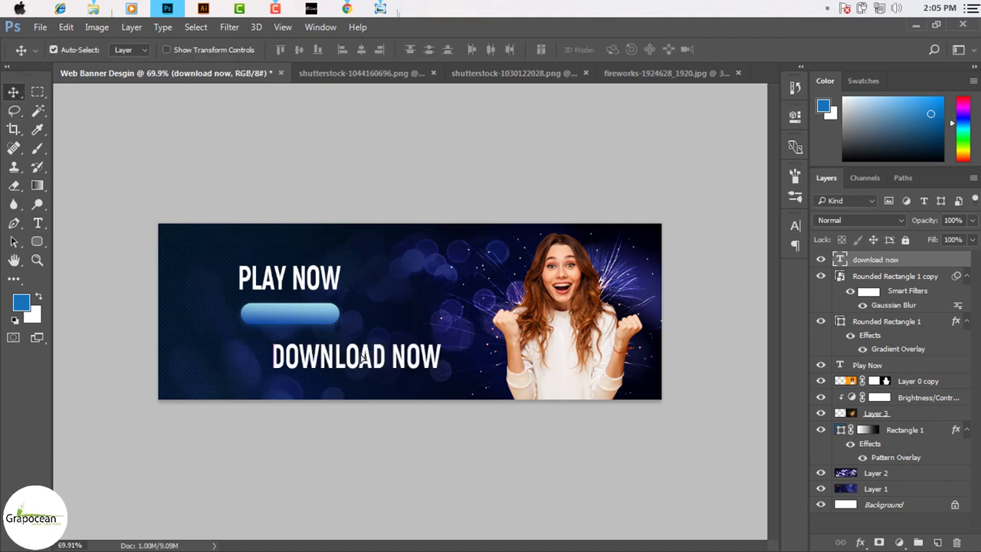
pyautogui.moveTo(361, 357); pyautogui.dragTo(361, 361)
# - Scale DOWNLOAD NOW to about 37% and nudge PLAY NOW slightly right
pyautogui.hotkey('ctrl', 't')
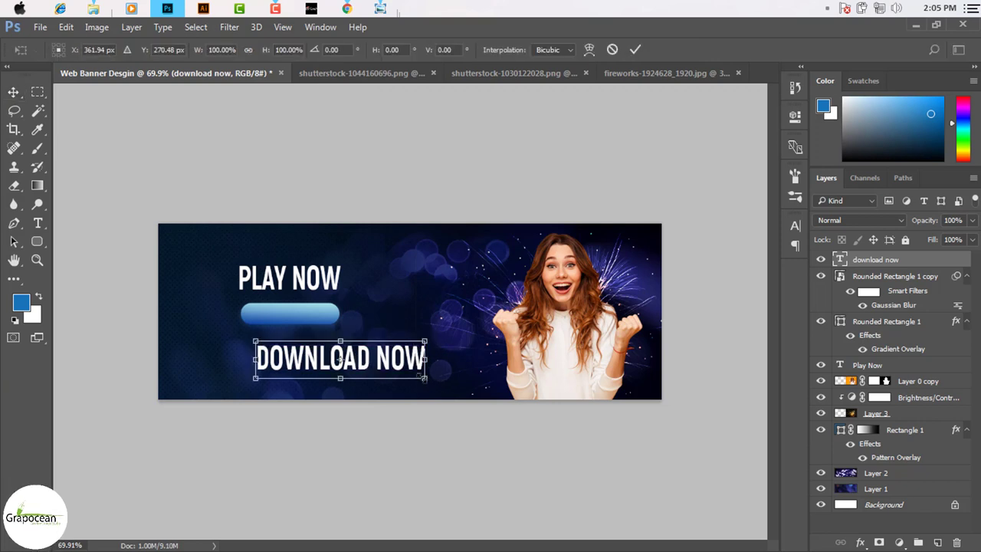
pyautogui.moveTo(424, 378)
pyautogui.mouseDown()
pyautogui.moveTo(373, 367)
pyautogui.moveTo(265, 310)
pyautogui.moveTo(278, 309)
pyautogui.mouseUp()
pyautogui.click(635, 49)
pyautogui.scroll(2, 331, 390)
pyautogui.scroll(6, 279, 314)
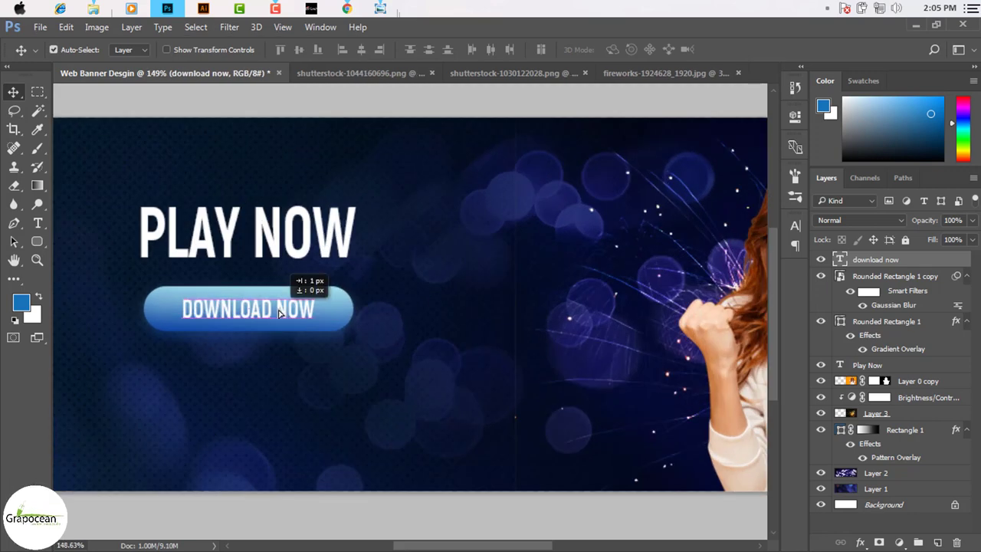
pyautogui.scroll(-7, 284, 331)
pyautogui.scroll(4, 335, 253)
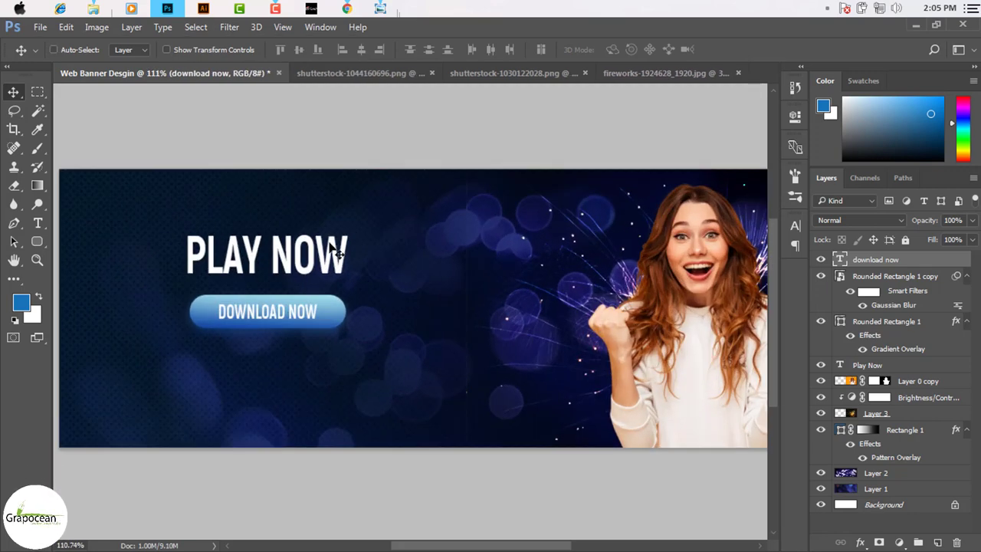
pyautogui.moveTo(314, 259); pyautogui.dragTo(325, 264)
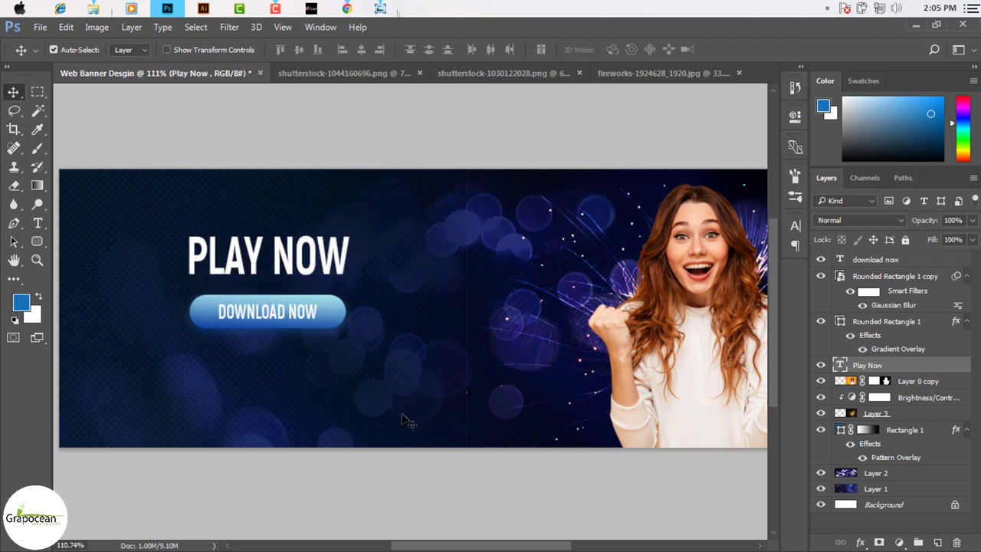
# - Move PLAY NOW and DOWNLOAD NOW together, then settle PLAY NOW just above the button
pyautogui.click(313, 319)
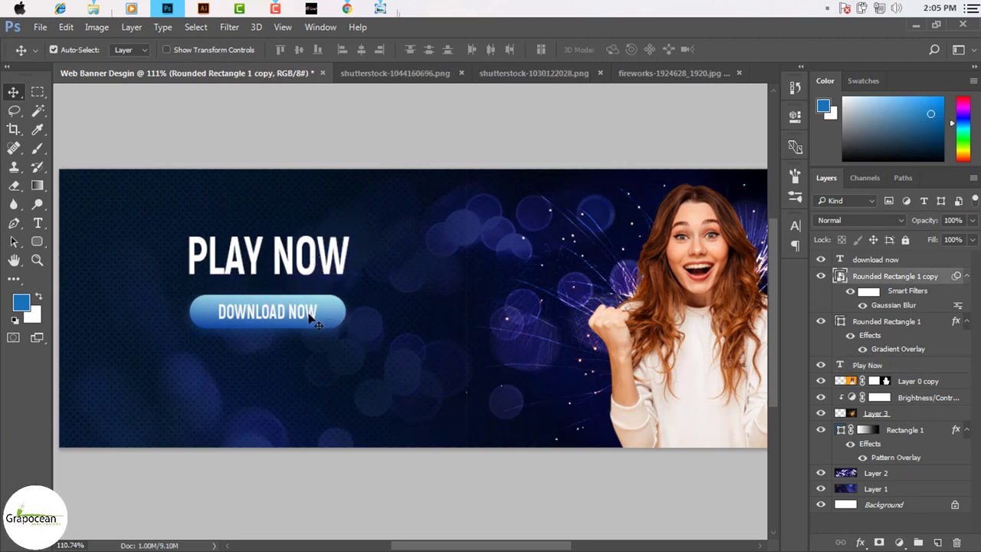
pyautogui.click(295, 316)
pyautogui.keyDown('shift'); pyautogui.click(312, 268); pyautogui.keyUp('shift')
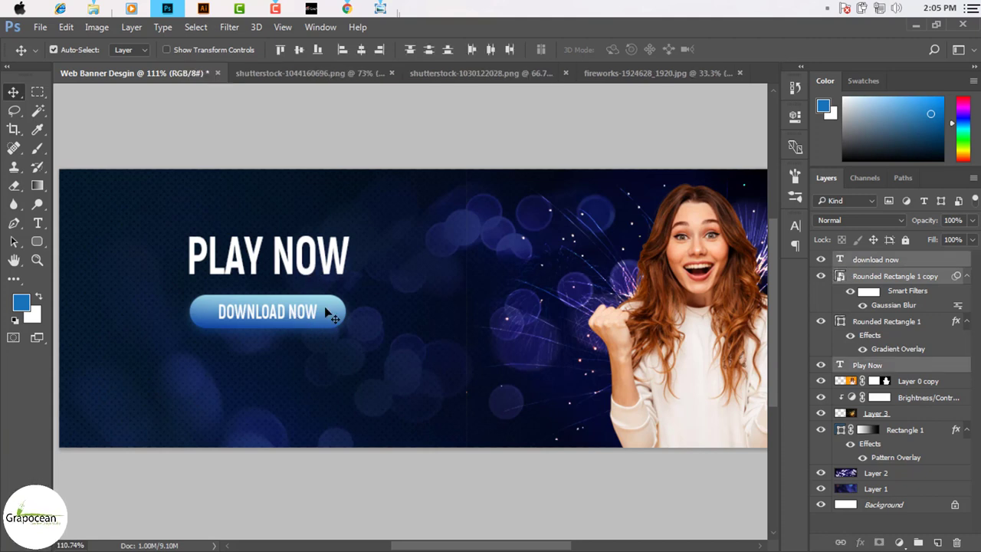
pyautogui.moveTo(329, 311)
pyautogui.mouseDown()
pyautogui.moveTo(321, 293)
pyautogui.moveTo(331, 277)
pyautogui.mouseUp()
pyautogui.click(337, 318)
pyautogui.moveTo(337, 318); pyautogui.dragTo(340, 287)
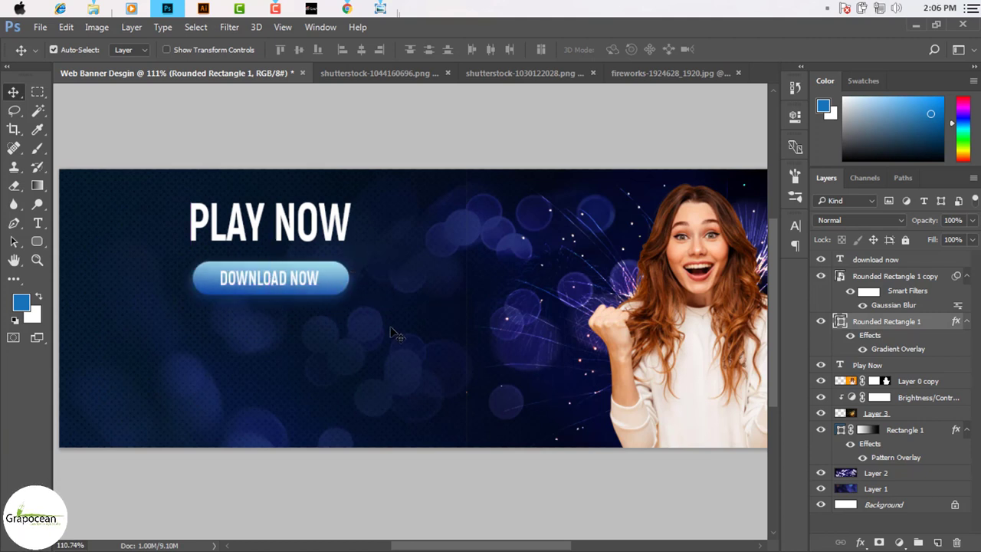
pyautogui.hotkey('ctrl', 'z')
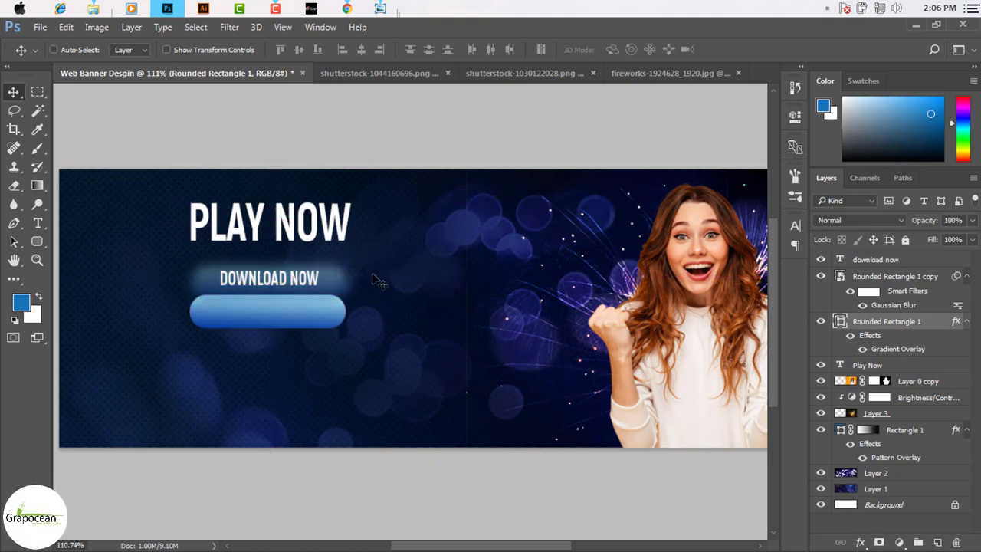
pyautogui.moveTo(352, 264); pyautogui.dragTo(338, 277)
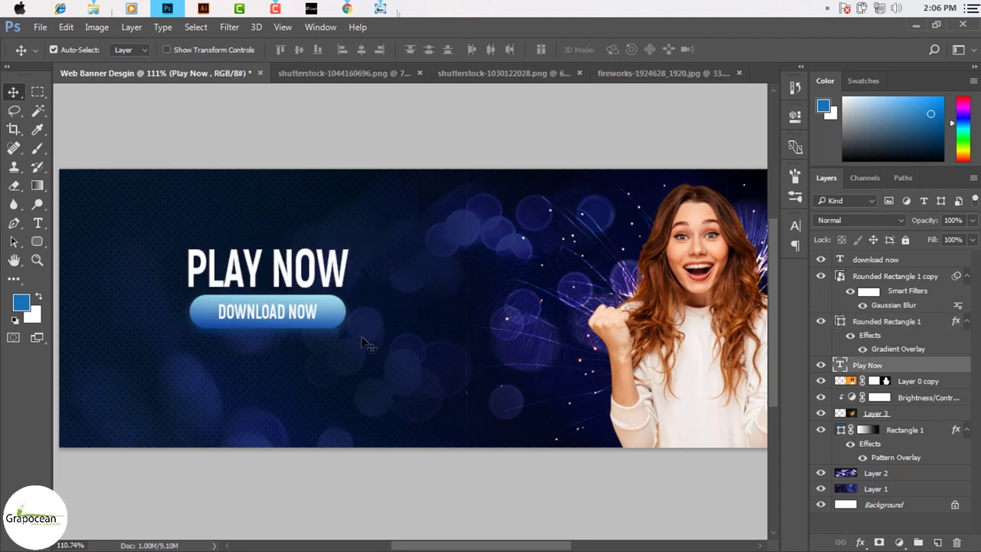
# - Review the layout and switch to the Type tool for more text
pyautogui.scroll(-2, 366, 362)
pyautogui.scroll(-1, 338, 351)
pyautogui.scroll(3, 298, 357)
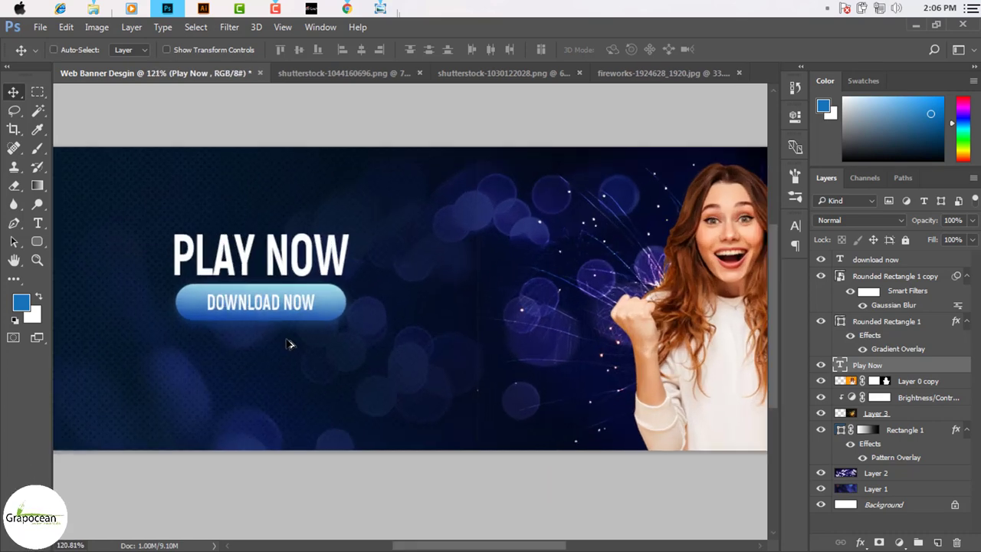
pyautogui.scroll(-2, 302, 350)
pyautogui.scroll(-2, 312, 337)
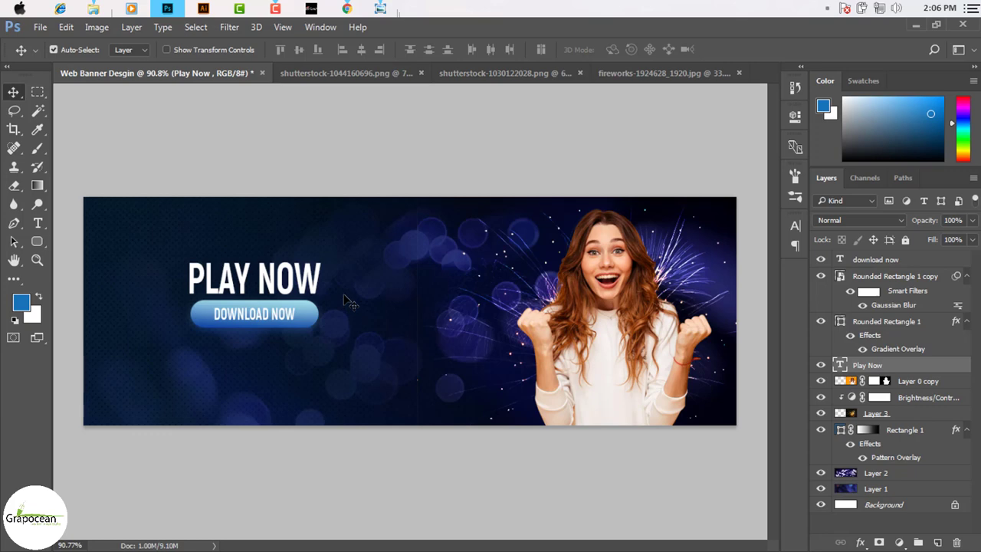
pyautogui.scroll(-1, 354, 300)
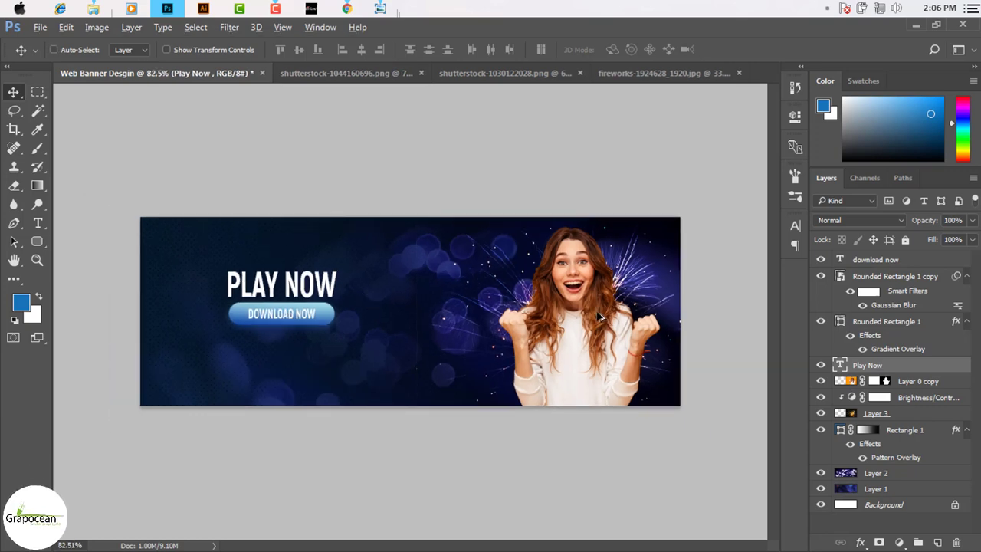
pyautogui.scroll(5, 600, 316)
pyautogui.scroll(-4, 600, 316)
pyautogui.scroll(-2, 600, 316)
pyautogui.press('t')
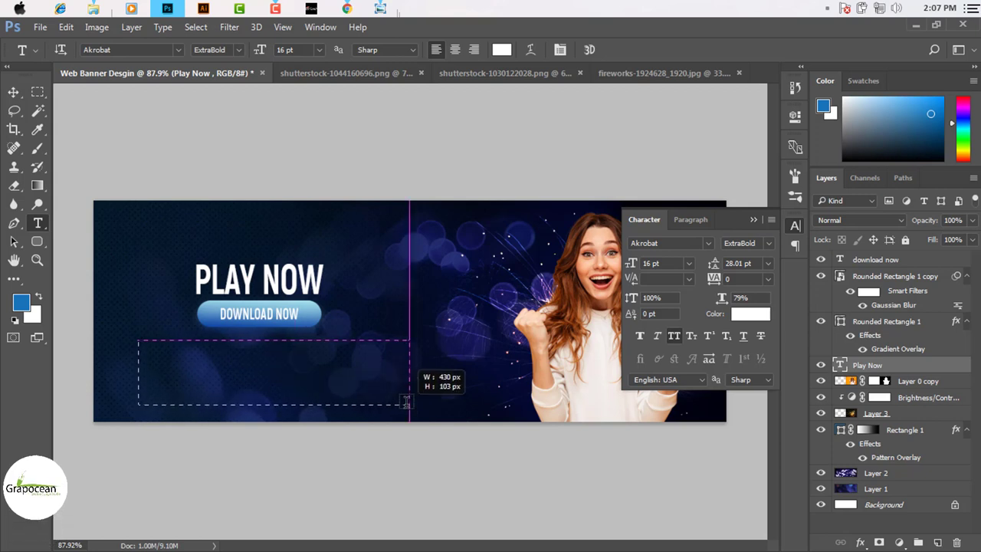
# - Draw a text box below DOWNLOAD NOW with Bold weight at 4 pt
pyautogui.moveTo(294, 401); pyautogui.dragTo(395, 402)
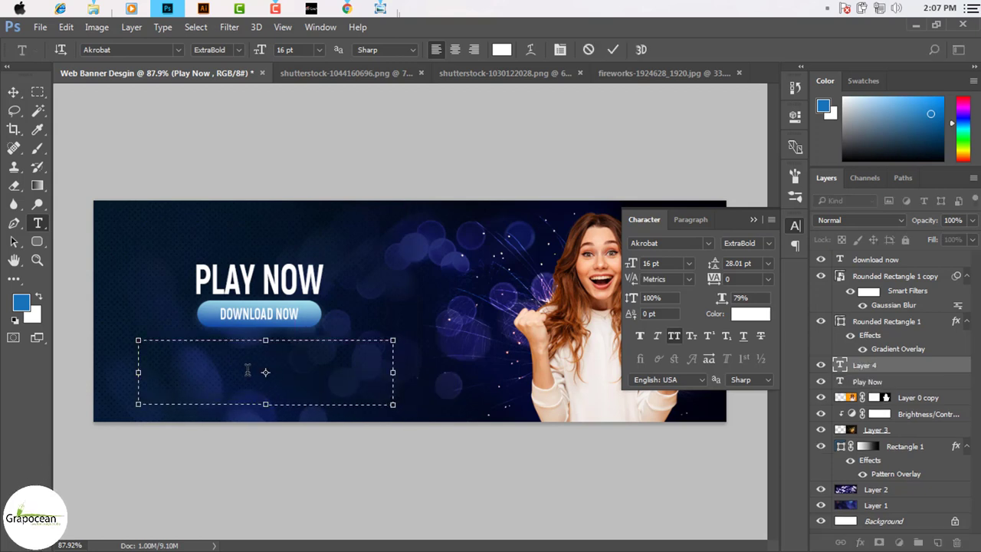
pyautogui.click(239, 51)
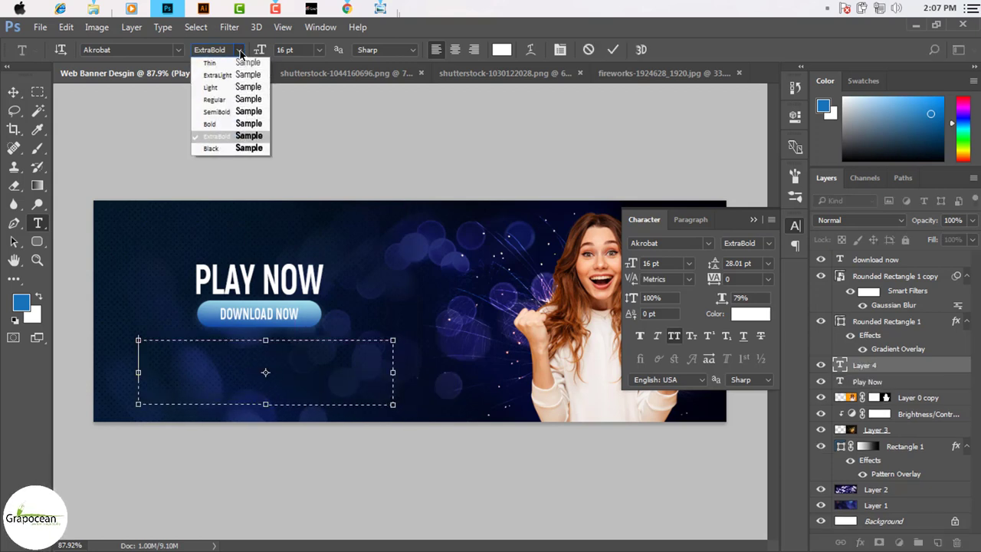
pyautogui.click(239, 50)
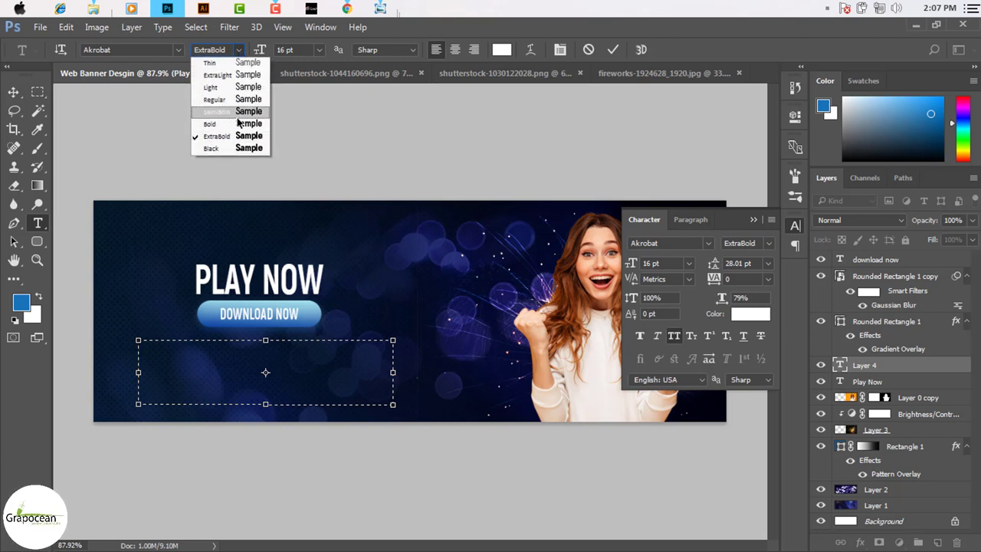
pyautogui.click(230, 123)
pyautogui.click(318, 51)
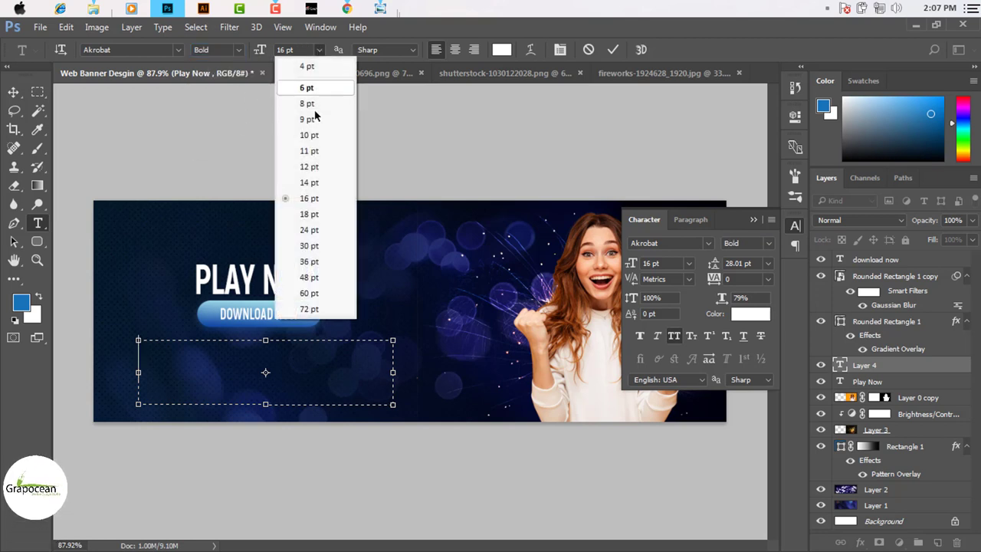
pyautogui.click(310, 66)
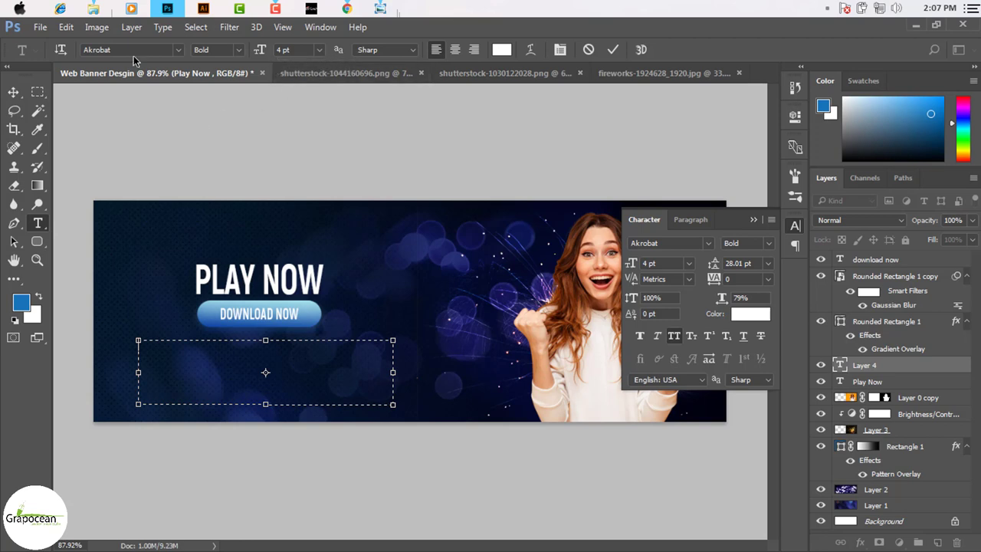
# - Fill the box with Lorem Ipsum, enlarge it, and move it up above PLAY NOW
pyautogui.click(238, 26)
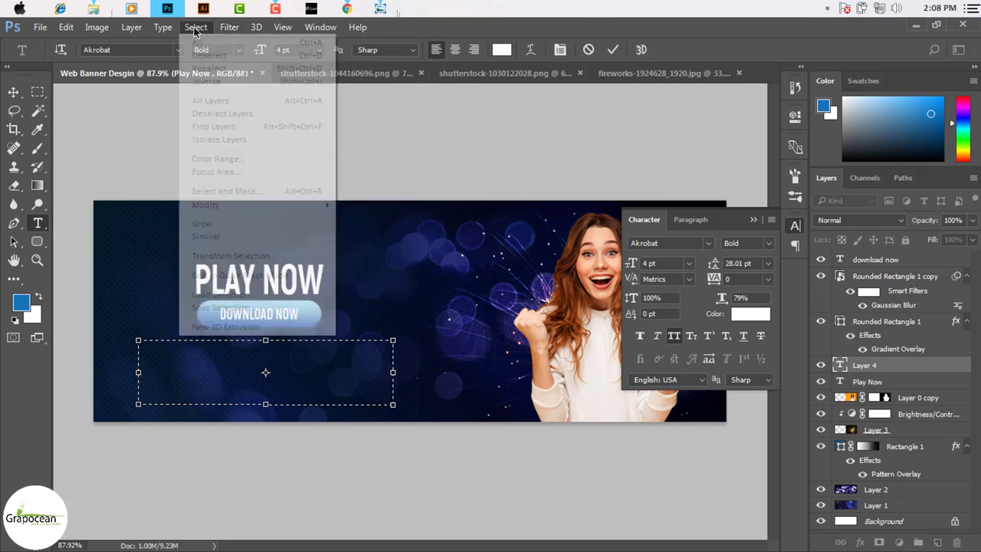
pyautogui.click(197, 327)
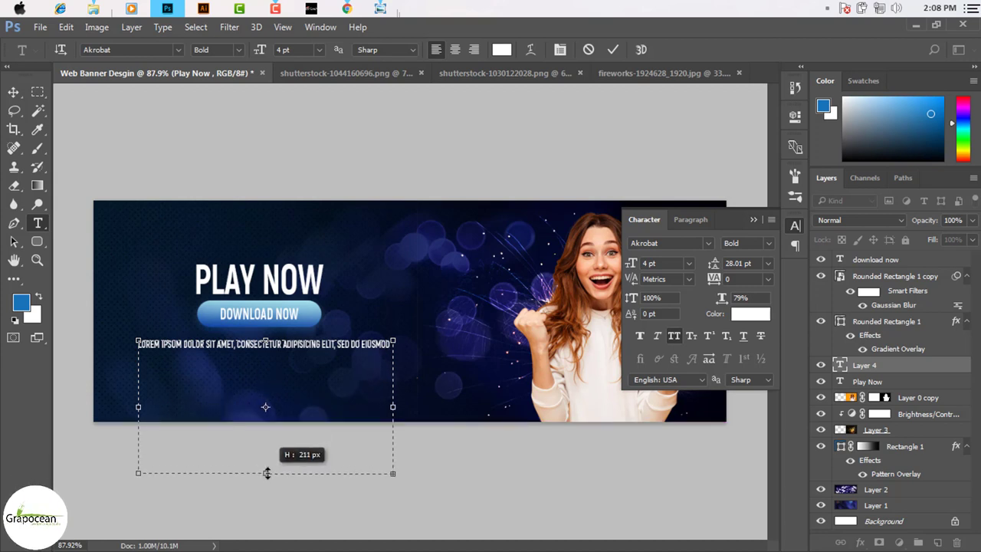
pyautogui.moveTo(266, 472); pyautogui.dragTo(266, 473)
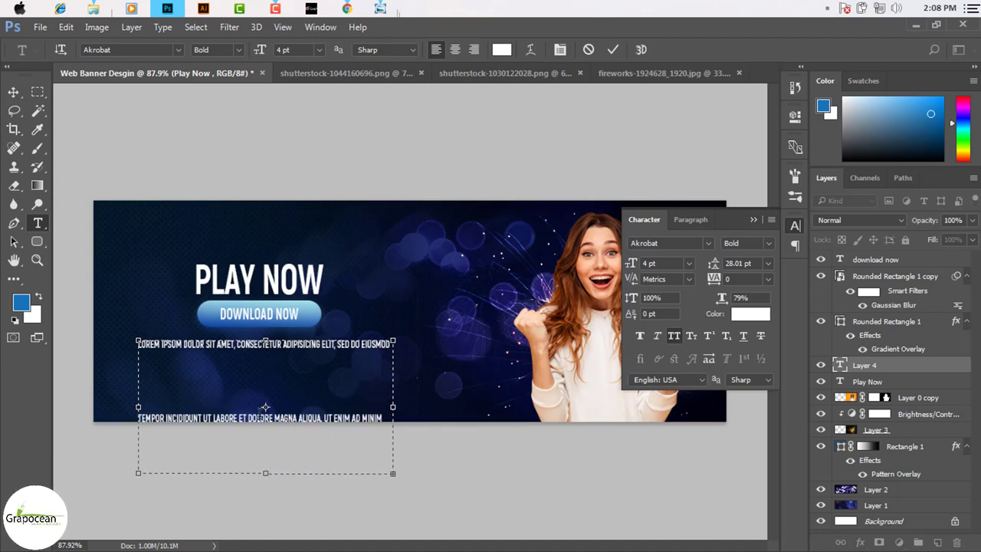
pyautogui.click(13, 94)
pyautogui.moveTo(275, 354); pyautogui.dragTo(274, 249)
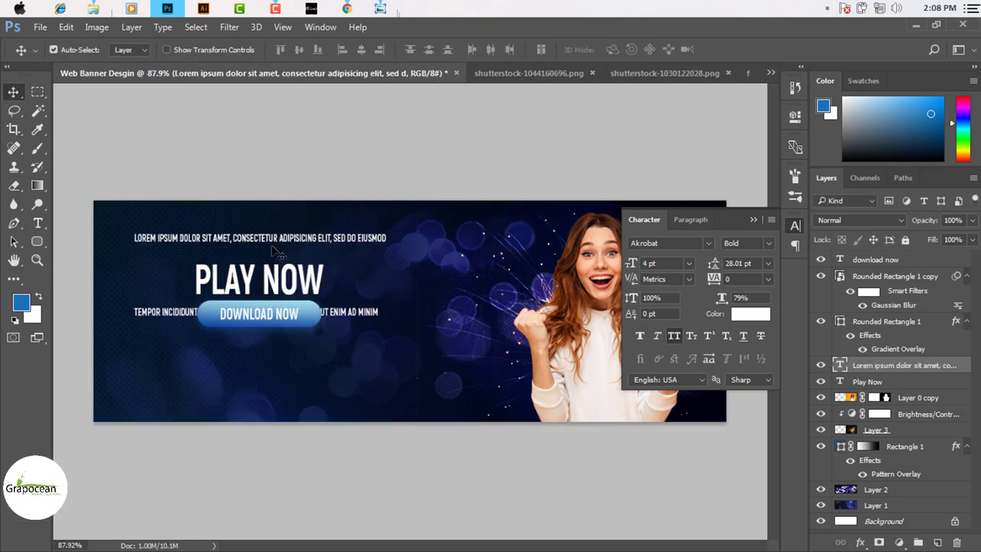
pyautogui.click(38, 223)
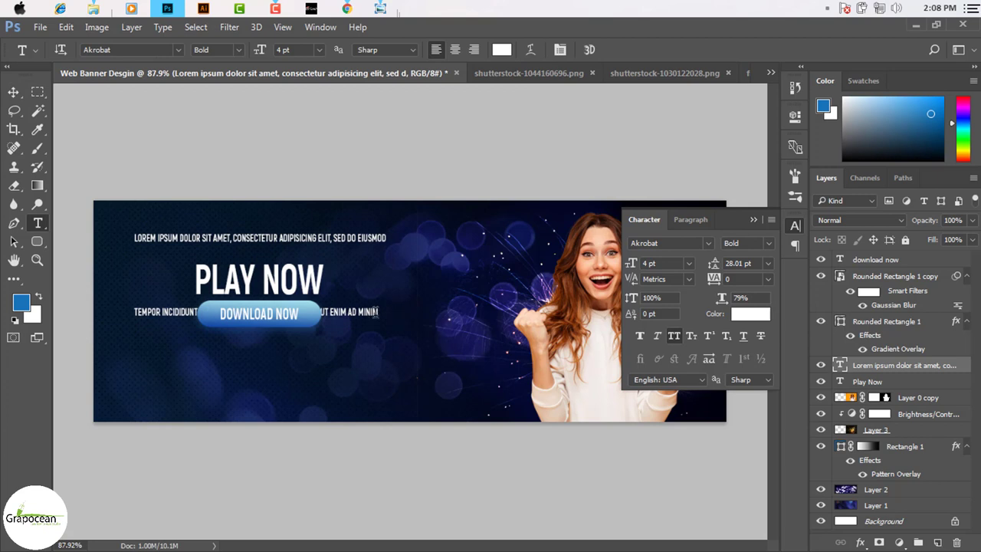
# - Tighten the lorem ipsum paragraph's leading by dragging the Character panel value down
pyautogui.click(383, 323)
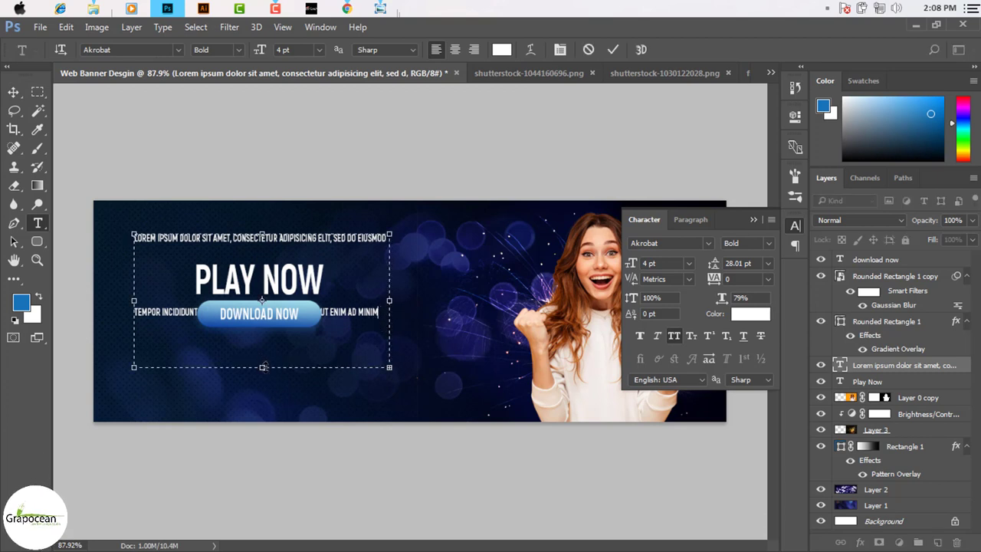
pyautogui.moveTo(263, 366); pyautogui.dragTo(263, 464)
pyautogui.hotkey('ctrl', 'a')
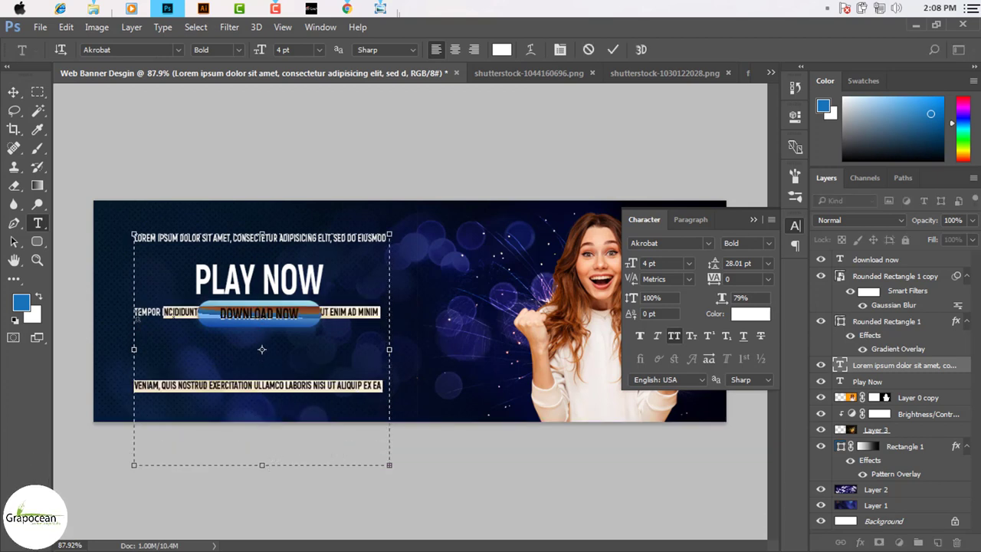
pyautogui.moveTo(136, 318); pyautogui.dragTo(56, 202)
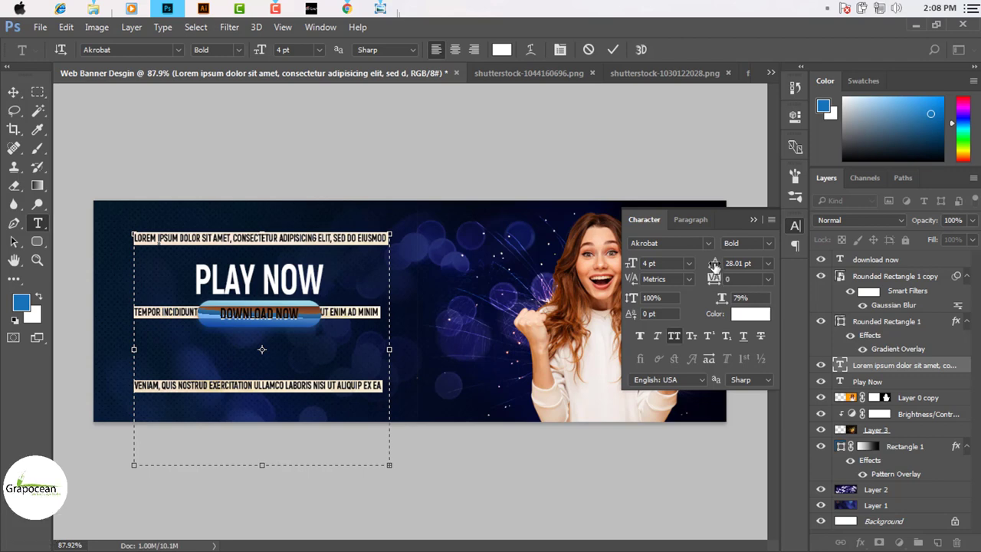
pyautogui.moveTo(715, 262); pyautogui.dragTo(699, 265)
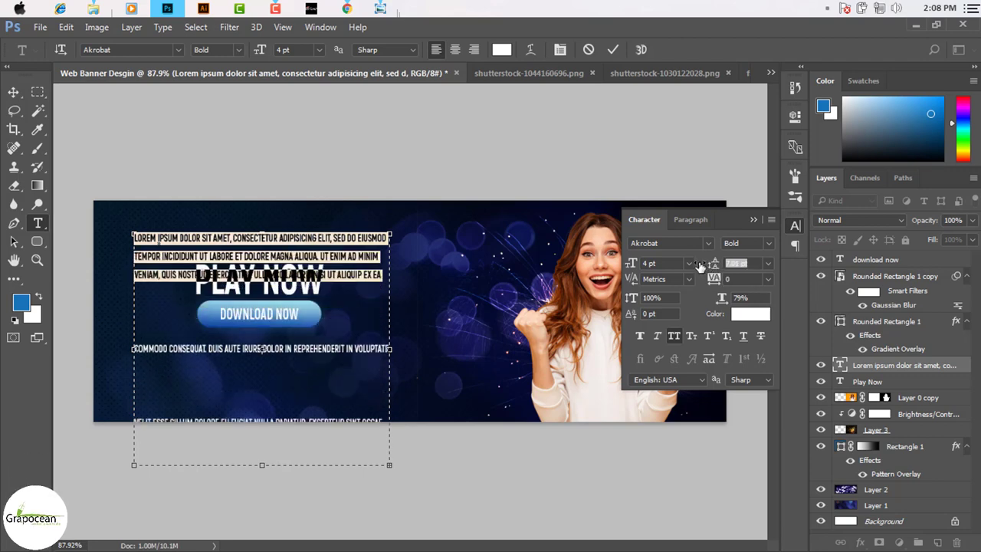
pyautogui.moveTo(700, 264); pyautogui.dragTo(698, 265)
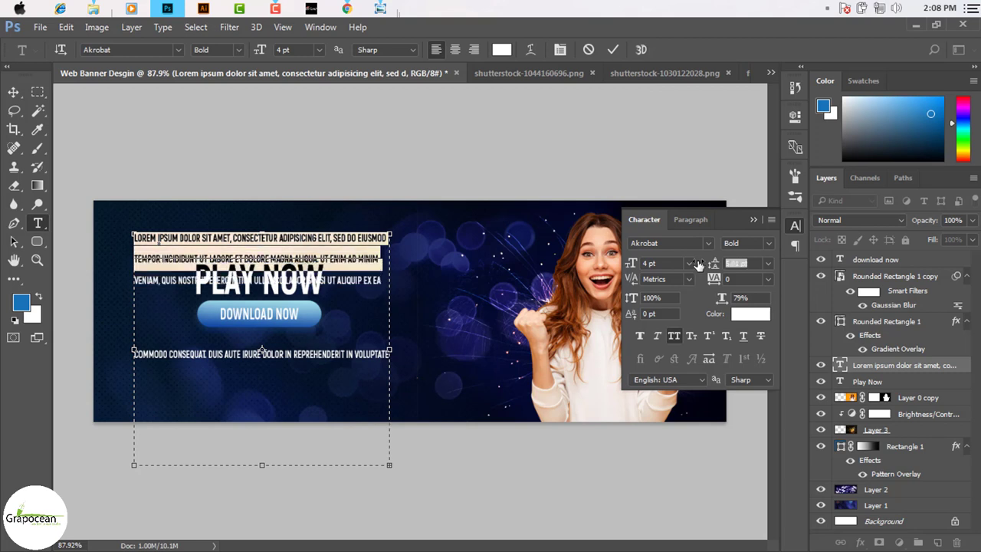
pyautogui.click(614, 50)
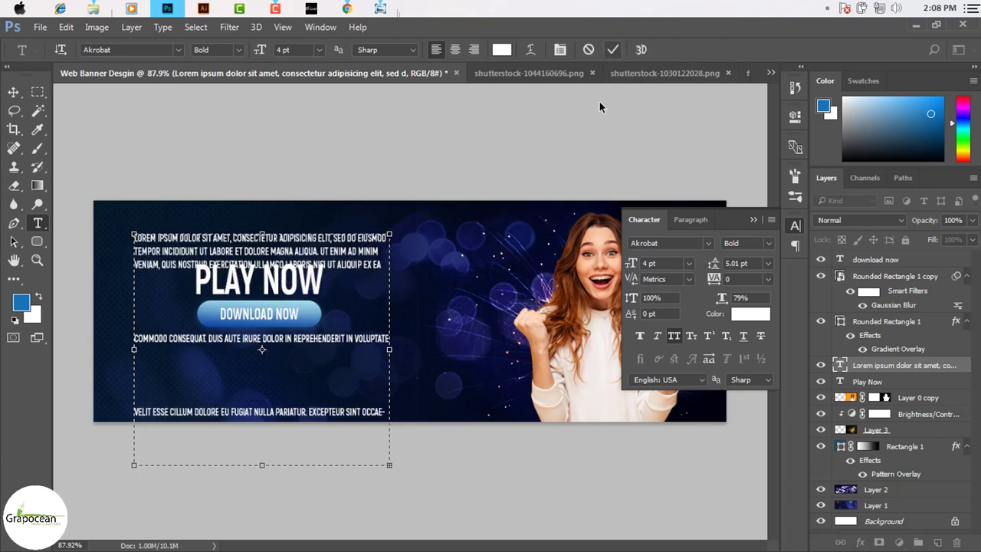
# - Shorten the paragraph's text box so it holds three lines
pyautogui.click(15, 92)
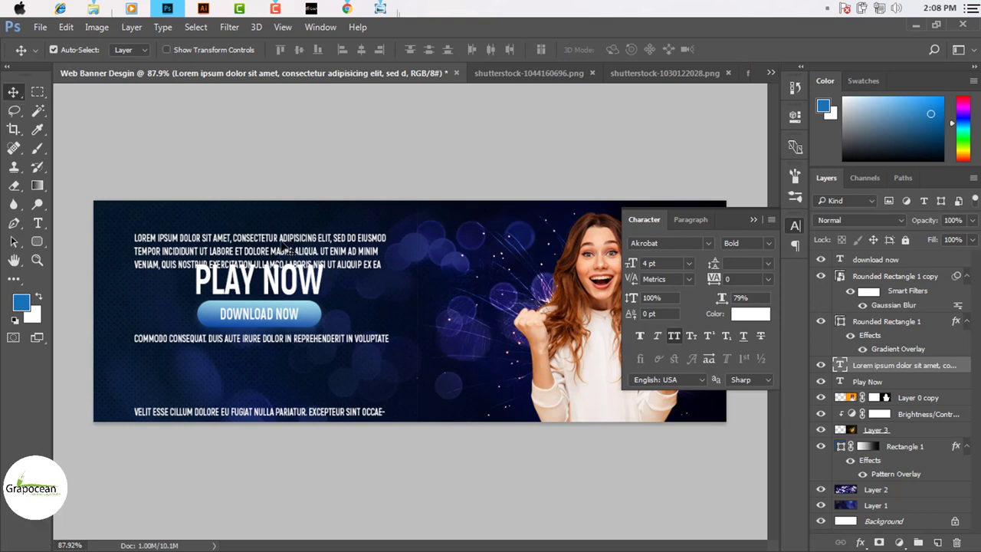
pyautogui.moveTo(281, 247); pyautogui.dragTo(281, 247)
pyautogui.click(41, 223)
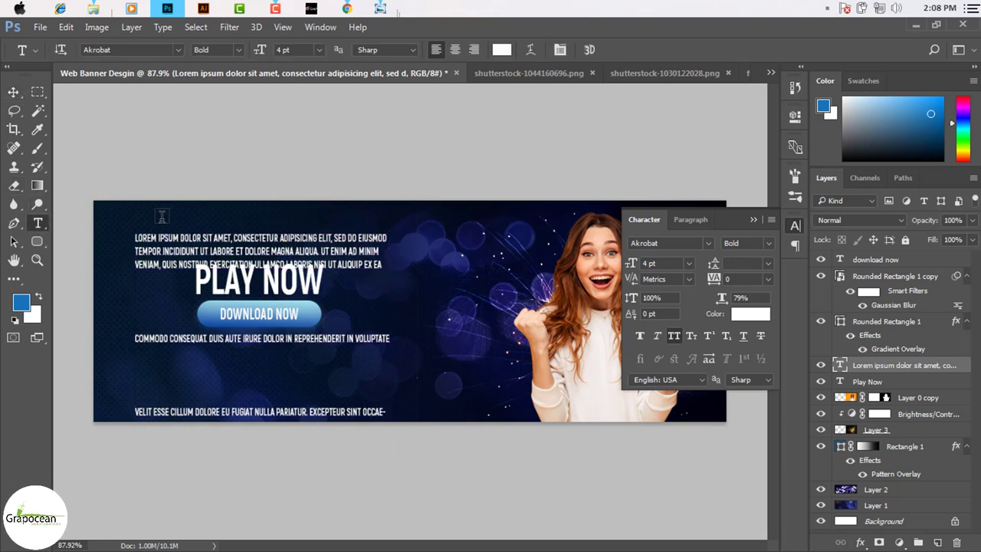
pyautogui.moveTo(135, 238); pyautogui.dragTo(390, 455)
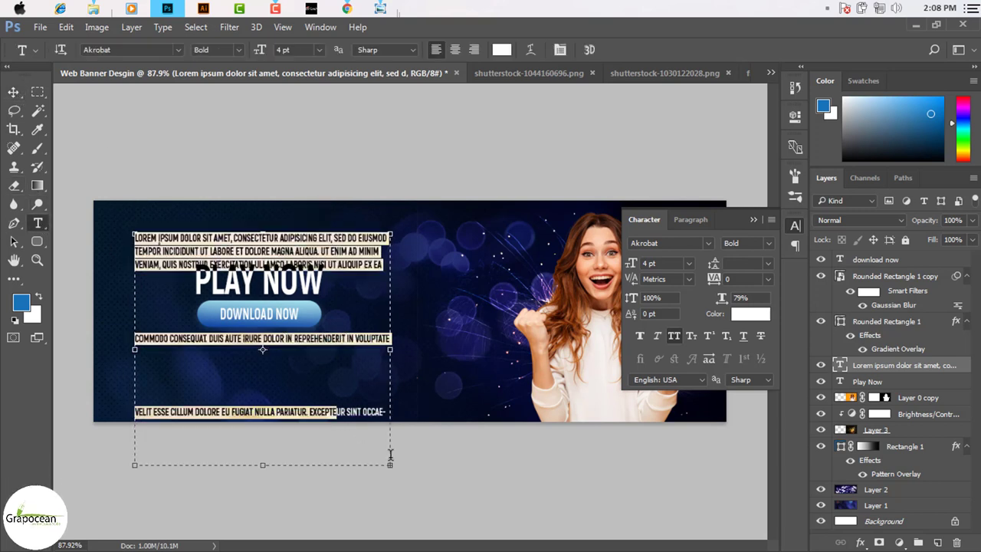
pyautogui.moveTo(263, 466); pyautogui.dragTo(292, 285)
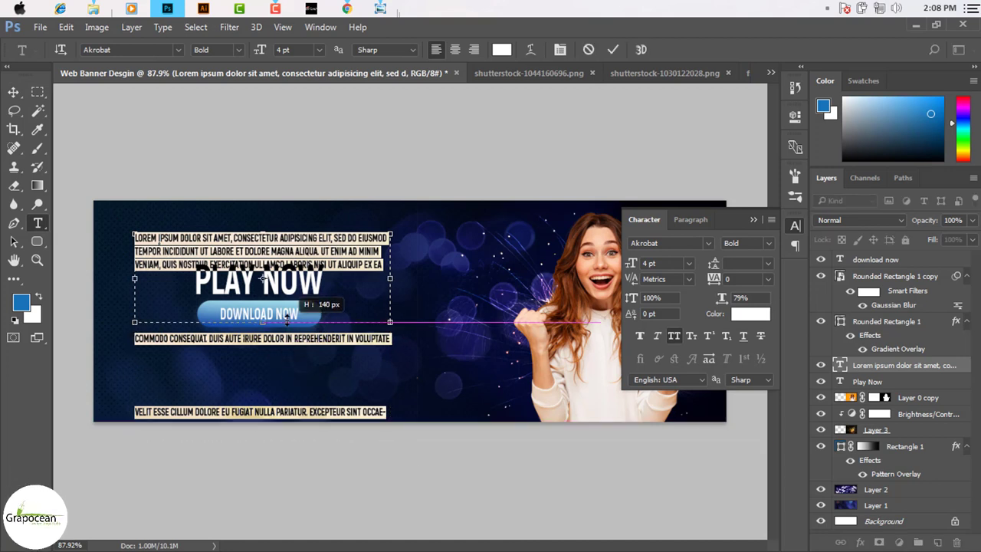
pyautogui.click(14, 92)
# - Move the paragraph below the DOWNLOAD NOW button and center-align its three lines
pyautogui.moveTo(277, 258); pyautogui.dragTo(281, 364)
pyautogui.click(36, 223)
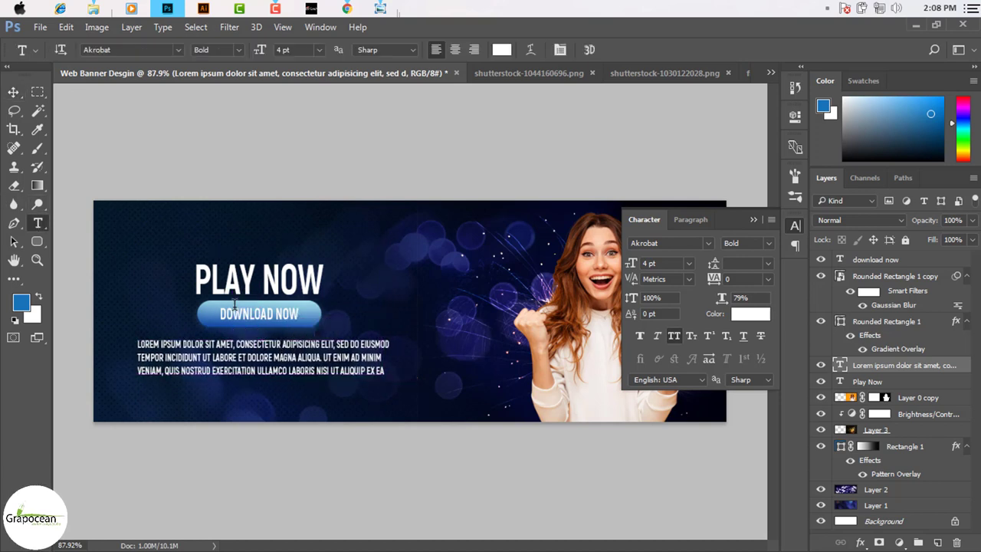
pyautogui.moveTo(382, 373); pyautogui.dragTo(71, 327)
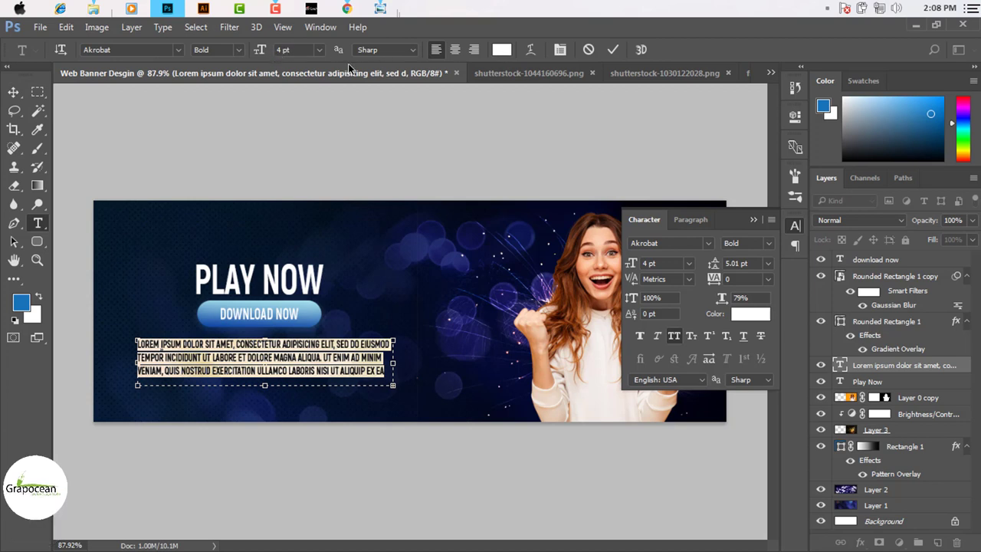
pyautogui.click(454, 50)
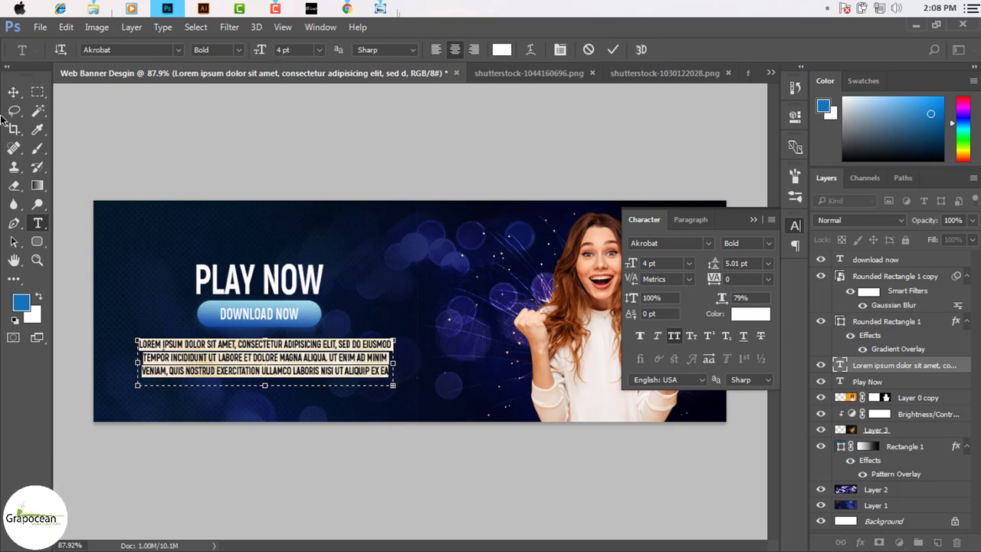
pyautogui.click(13, 92)
pyautogui.moveTo(308, 351); pyautogui.dragTo(311, 353)
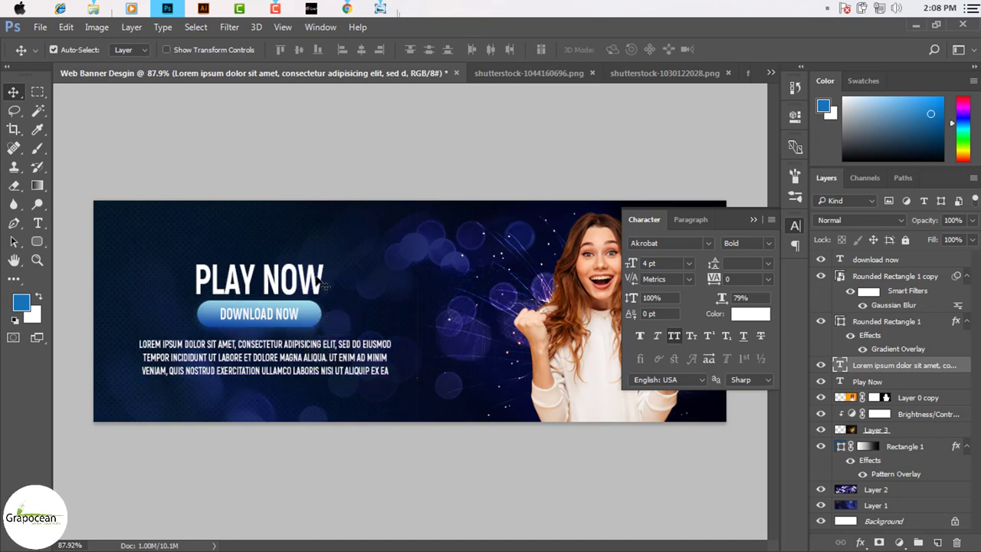
# - Raise the PLAY NOW heading, DOWNLOAD NOW text, paragraph and the blue button shape
pyautogui.scroll(-2, 325, 292)
pyautogui.scroll(-1, 421, 348)
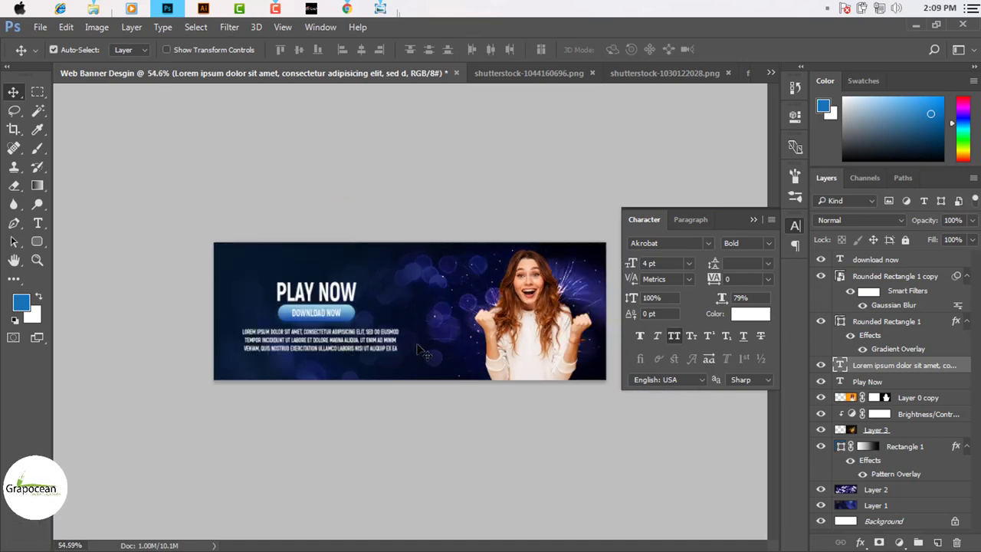
pyautogui.scroll(2, 414, 341)
pyautogui.scroll(3, 318, 295)
pyautogui.moveTo(316, 290); pyautogui.dragTo(316, 282)
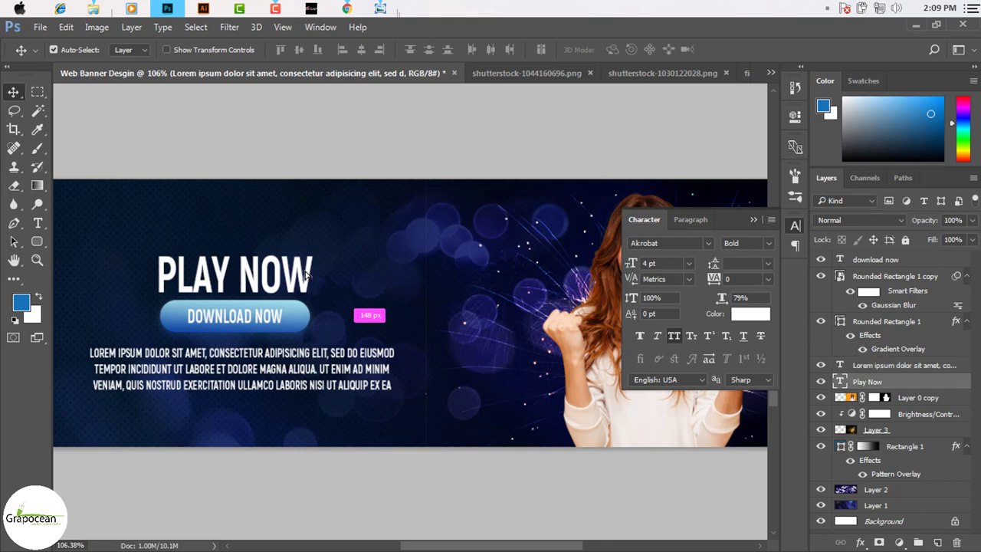
pyautogui.keyDown('shift'); pyautogui.click(301, 322); pyautogui.keyUp('shift')
pyautogui.keyDown('shift'); pyautogui.click(295, 355); pyautogui.keyUp('shift')
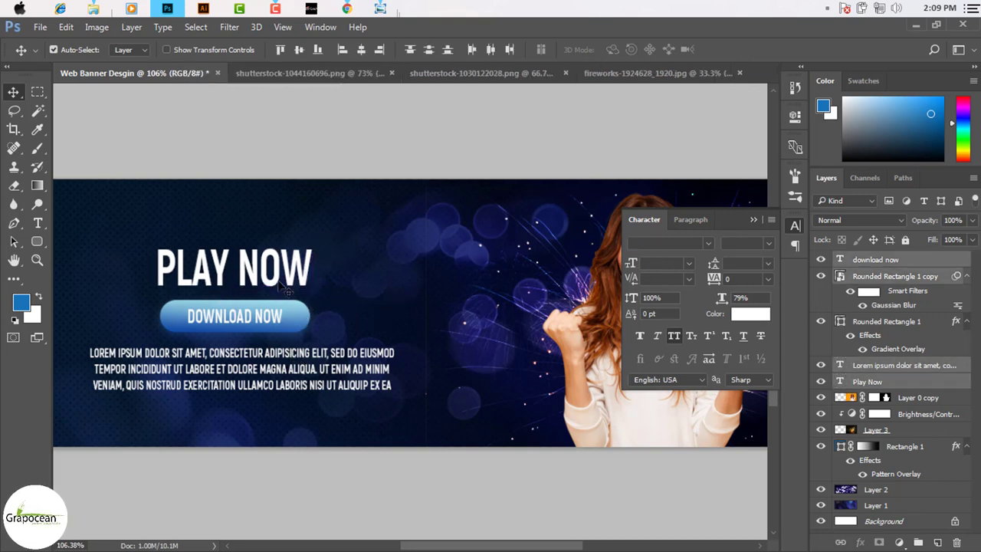
pyautogui.keyDown('shift'); pyautogui.click(258, 322); pyautogui.keyUp('shift')
pyautogui.keyDown('shift'); pyautogui.click(247, 314); pyautogui.keyUp('shift')
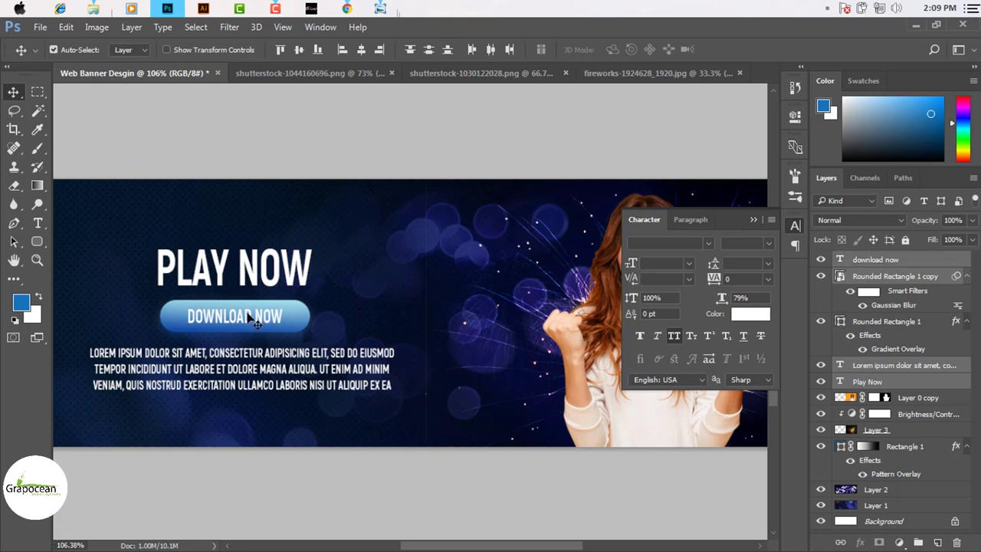
pyautogui.moveTo(297, 320); pyautogui.dragTo(294, 287)
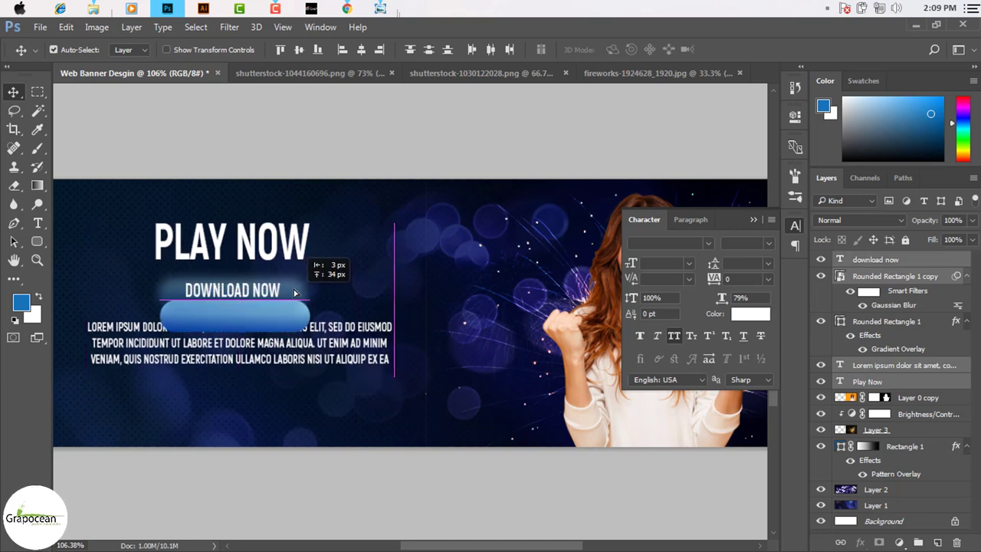
pyautogui.moveTo(290, 326); pyautogui.dragTo(290, 293)
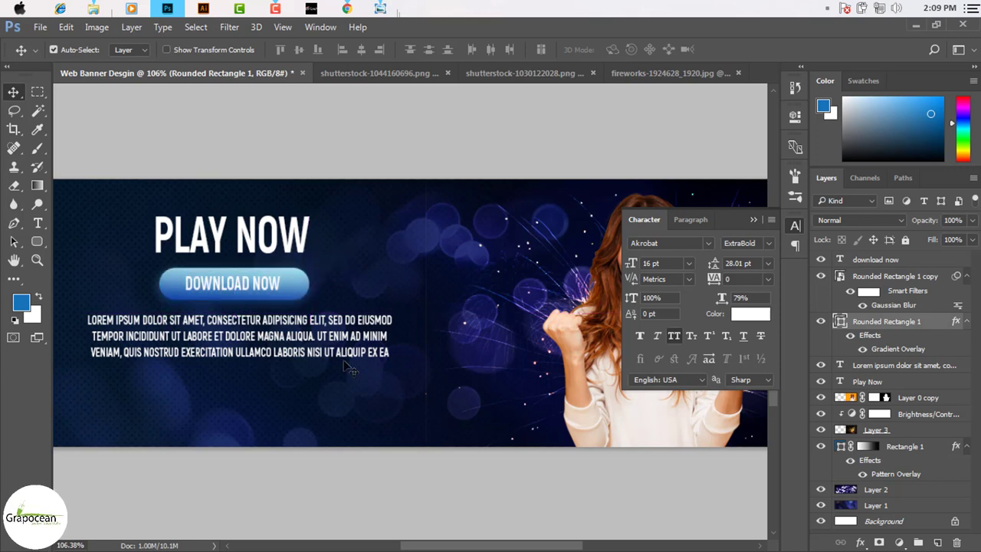
# - Check the raised layout and deselect the button shape layer
pyautogui.scroll(-2, 349, 370)
pyautogui.scroll(1, 299, 360)
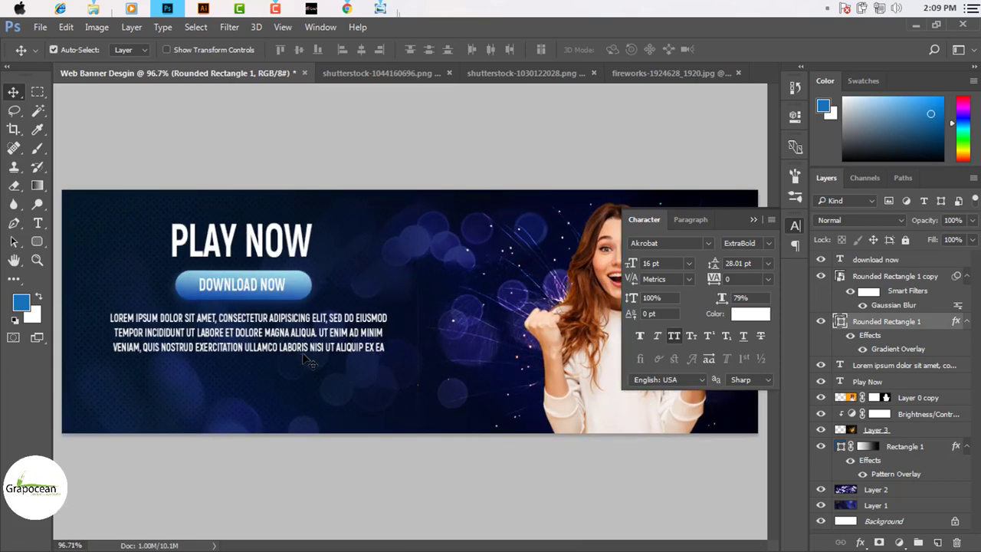
pyautogui.scroll(2, 306, 357)
pyautogui.scroll(-2, 305, 354)
pyautogui.scroll(-1, 305, 358)
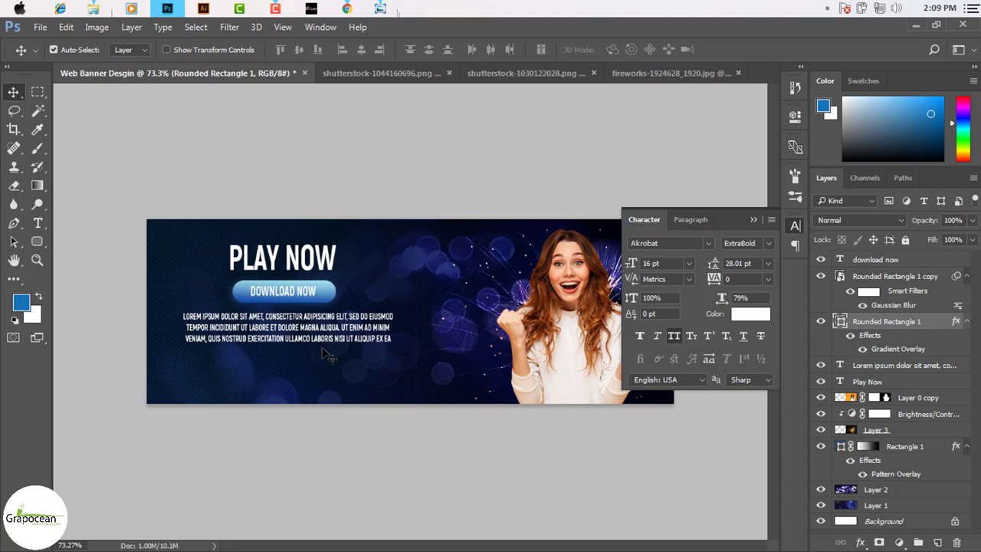
pyautogui.click(434, 475)
pyautogui.moveTo(330, 328); pyautogui.dragTo(325, 320)
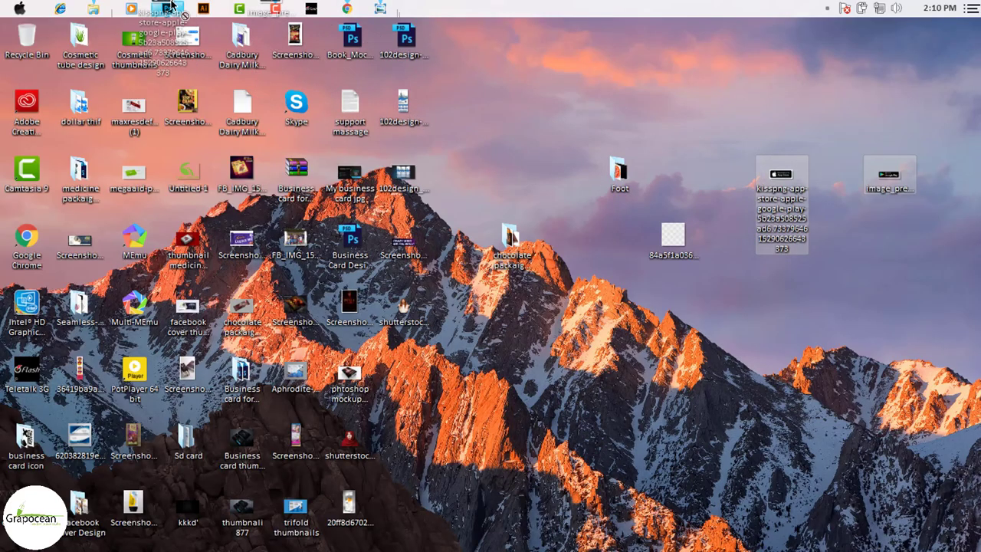
pyautogui.click(168, 9)
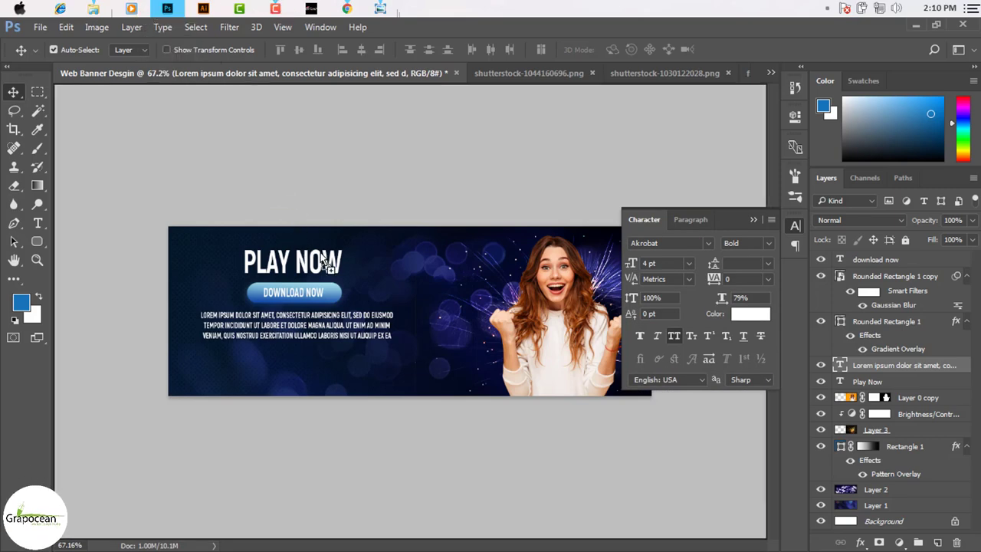
# - Place the App Store badge on the banner, shrunk and positioned next to the text
pyautogui.moveTo(279, 170); pyautogui.dragTo(324, 257)
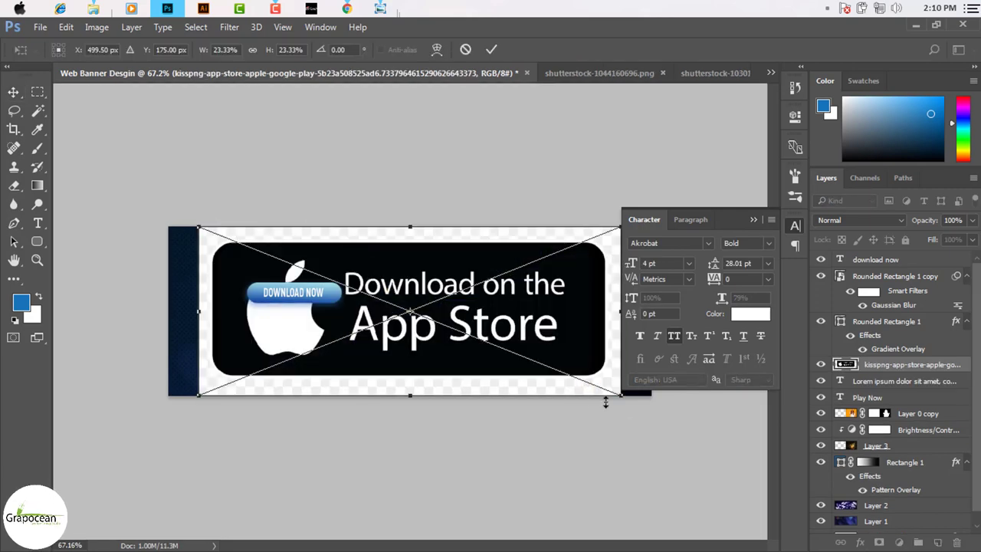
pyautogui.moveTo(622, 395); pyautogui.dragTo(460, 331)
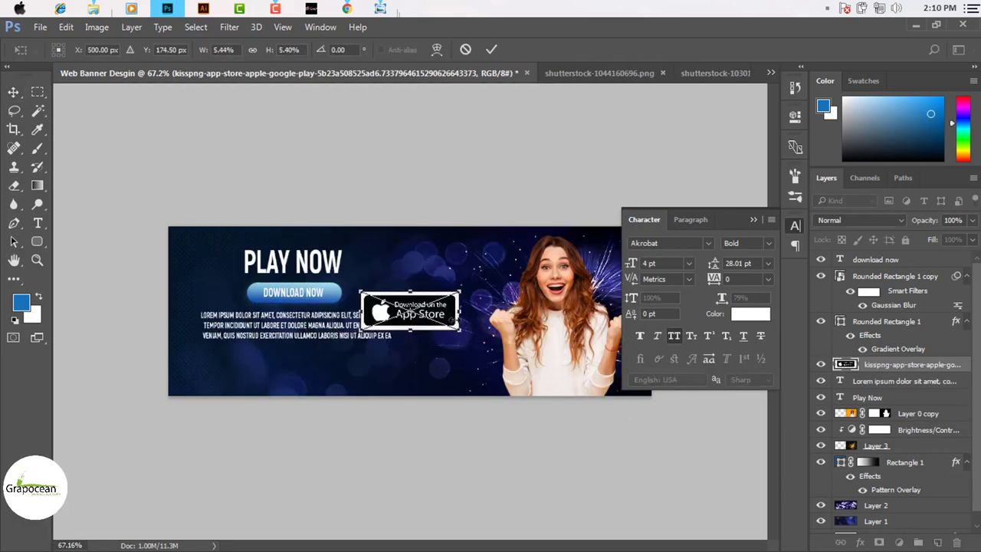
pyautogui.moveTo(414, 311); pyautogui.dragTo(310, 371)
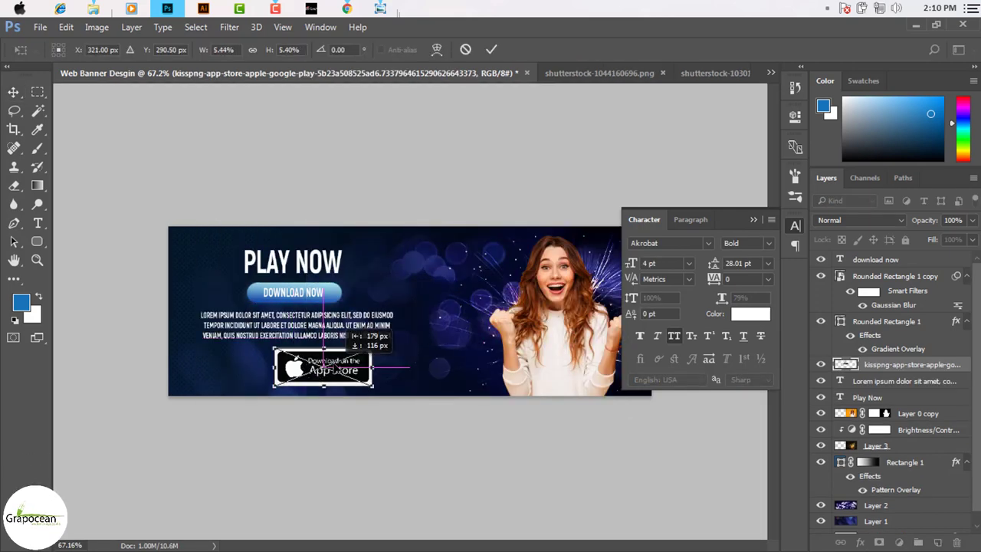
pyautogui.click(491, 50)
# - Shrink the Google Play badge and move the App Store badge up beside PLAY NOW
pyautogui.moveTo(630, 397)
pyautogui.mouseDown()
pyautogui.moveTo(595, 344)
pyautogui.moveTo(475, 325)
pyautogui.mouseUp()
pyautogui.click(491, 50)
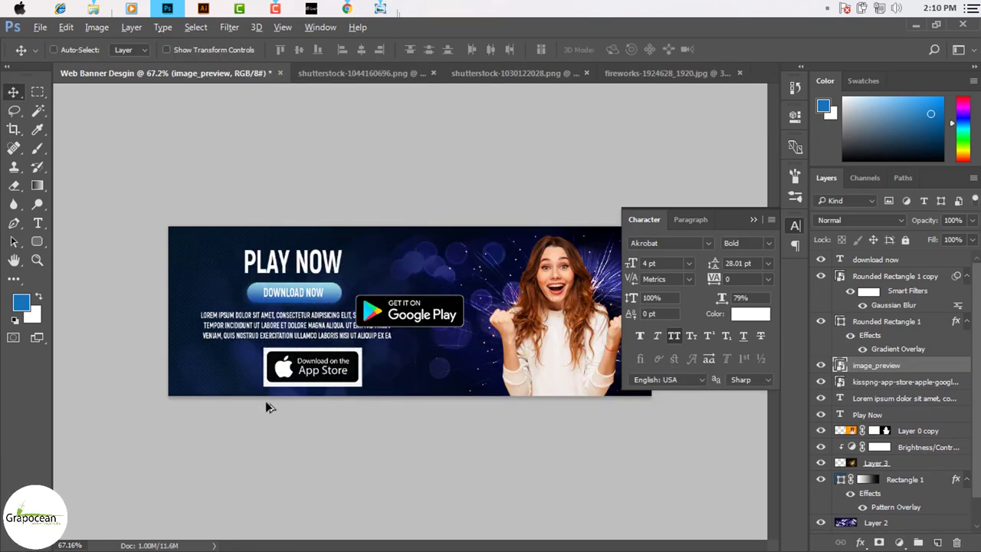
pyautogui.scroll(3, 265, 401)
pyautogui.moveTo(302, 387)
pyautogui.mouseDown()
pyautogui.moveTo(285, 233)
pyautogui.moveTo(456, 191)
pyautogui.mouseUp()
pyautogui.click(37, 242)
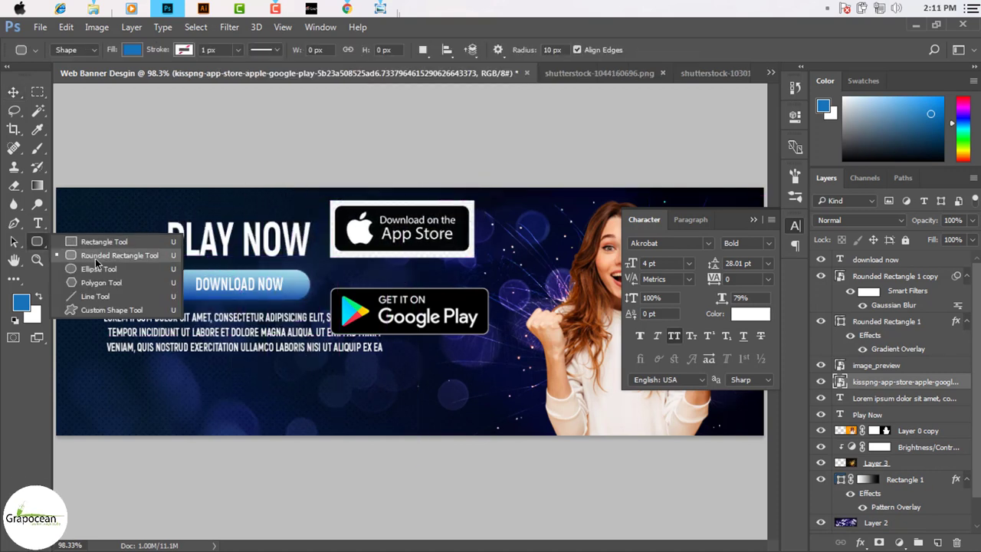
# - Draw a blue rounded rectangle and move it to the banner's lower left
pyautogui.click(96, 253)
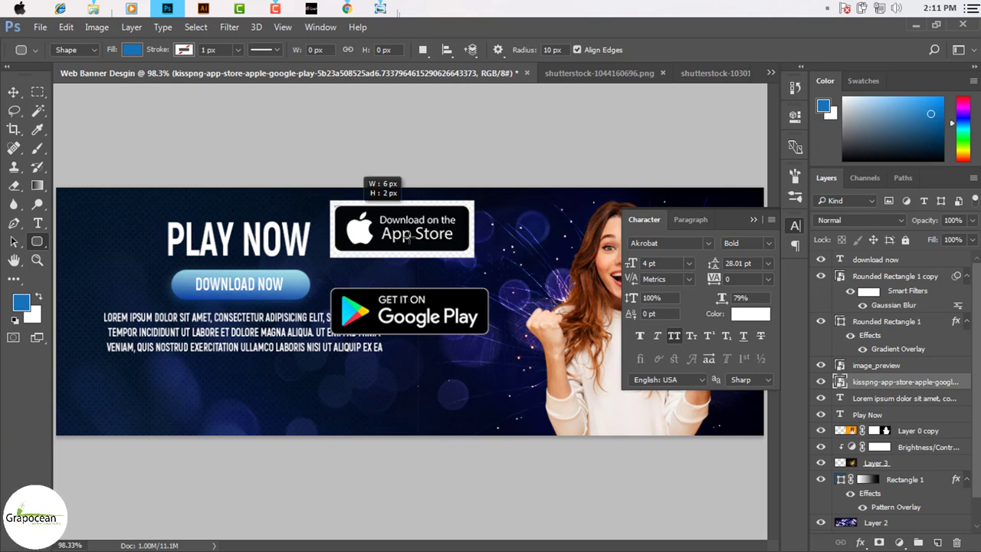
pyautogui.moveTo(409, 238); pyautogui.dragTo(468, 253)
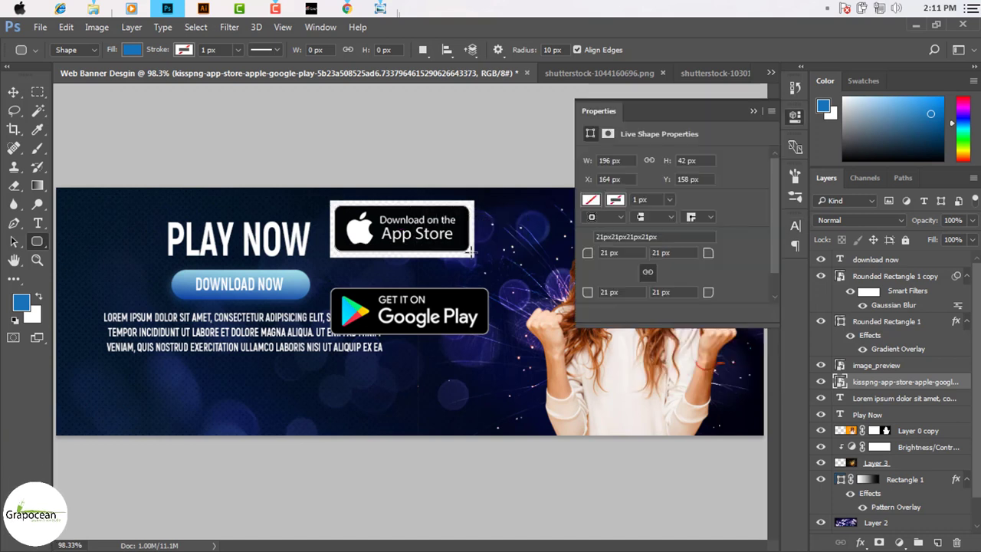
pyautogui.click(16, 94)
pyautogui.moveTo(429, 217); pyautogui.dragTo(231, 401)
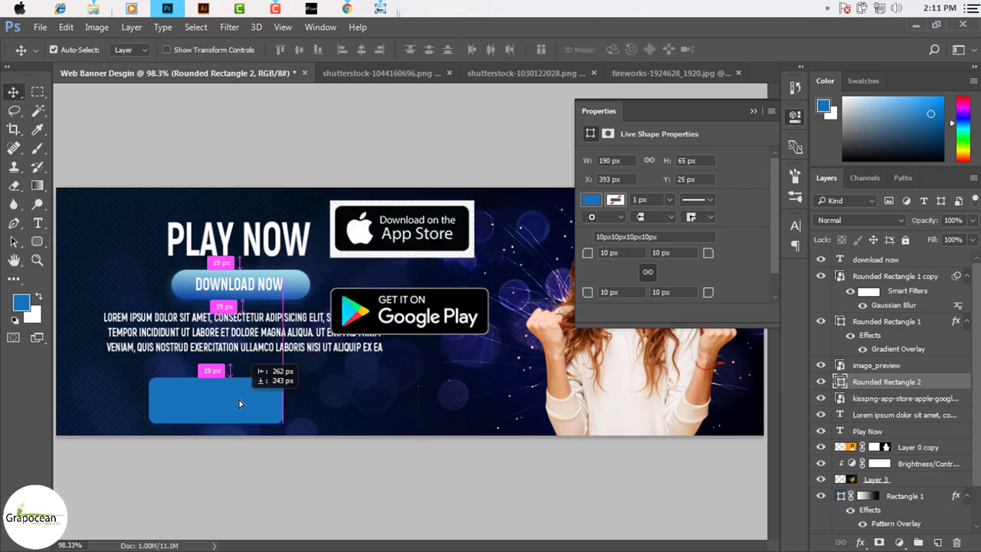
# - Move the App Store badge onto the rectangle and stack the rectangle above image_preview
pyautogui.click(406, 234)
pyautogui.moveTo(316, 326); pyautogui.dragTo(224, 404)
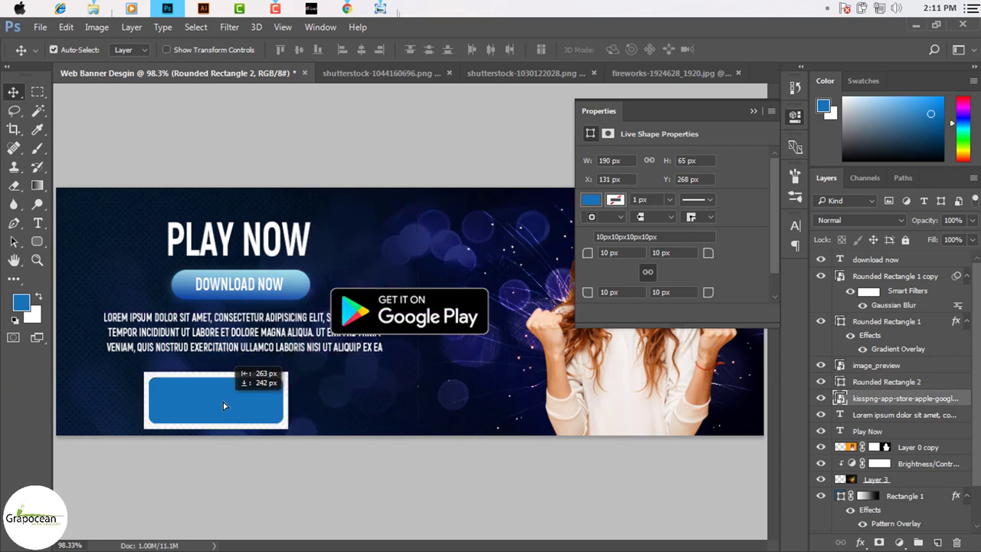
pyautogui.moveTo(224, 404); pyautogui.dragTo(223, 402)
pyautogui.click(240, 402)
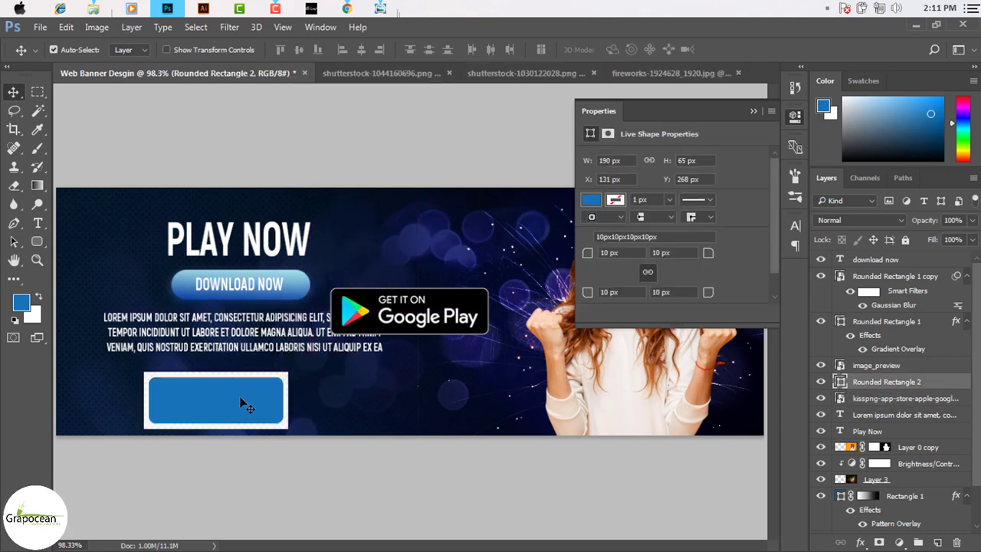
pyautogui.moveTo(886, 374)
pyautogui.mouseDown()
pyautogui.moveTo(885, 359)
pyautogui.moveTo(896, 402)
pyautogui.mouseUp()
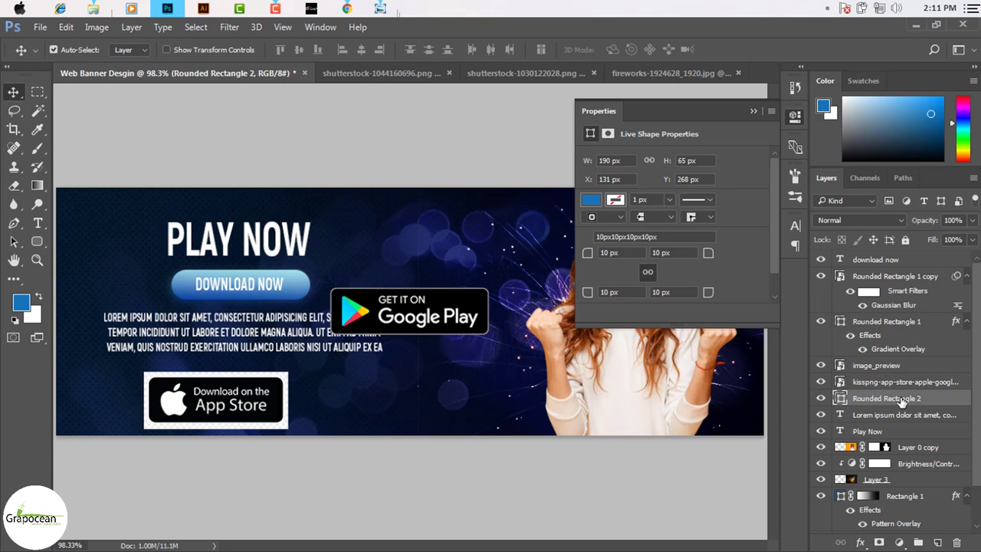
# - Toggle the App Store badge's visibility to check beneath, then select its layer
pyautogui.click(821, 381)
pyautogui.click(822, 381)
pyautogui.click(821, 381)
pyautogui.click(852, 383)
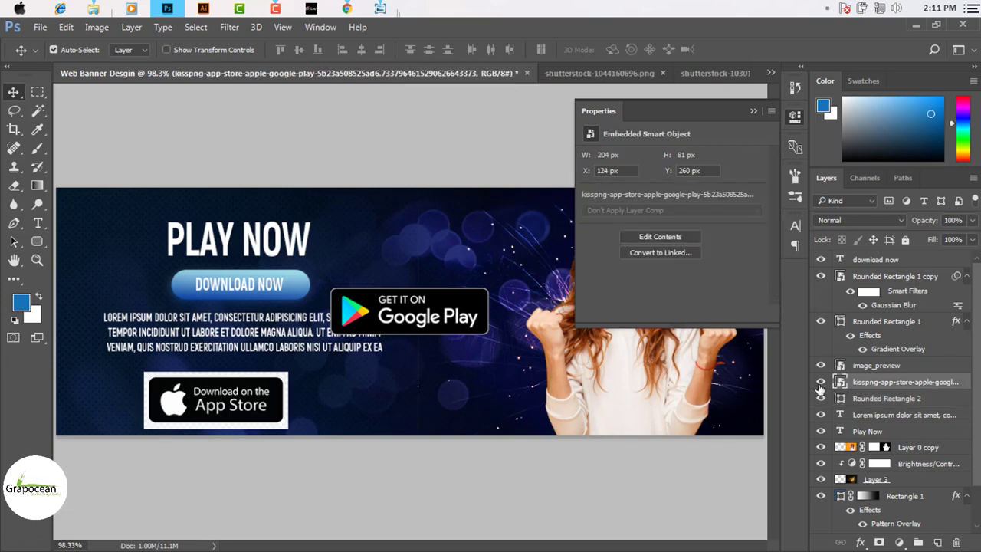
# - Clip the App Store badge to the rounded rectangle with Create Clipping Mask
pyautogui.click(821, 381)
pyautogui.rightClick(876, 388)
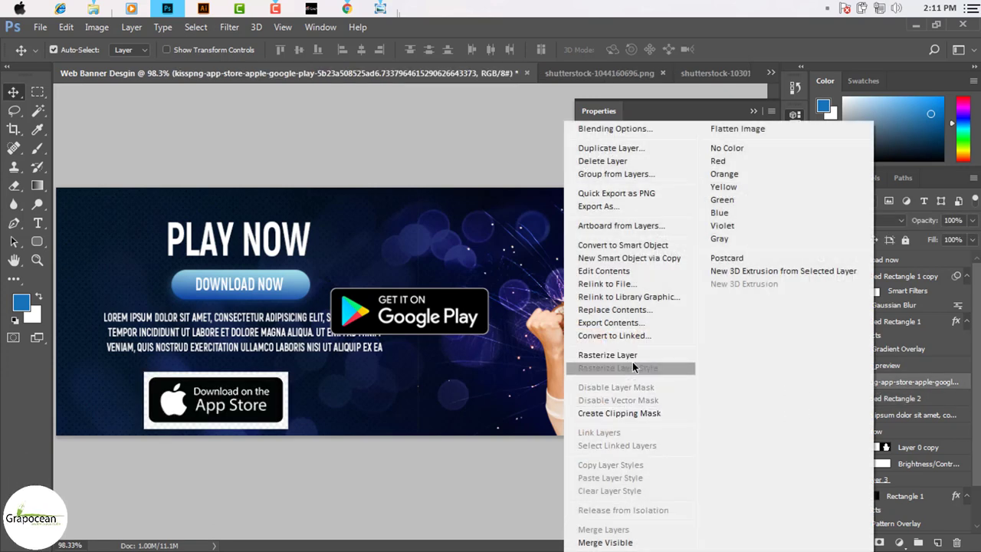
pyautogui.click(630, 414)
pyautogui.scroll(2, 255, 426)
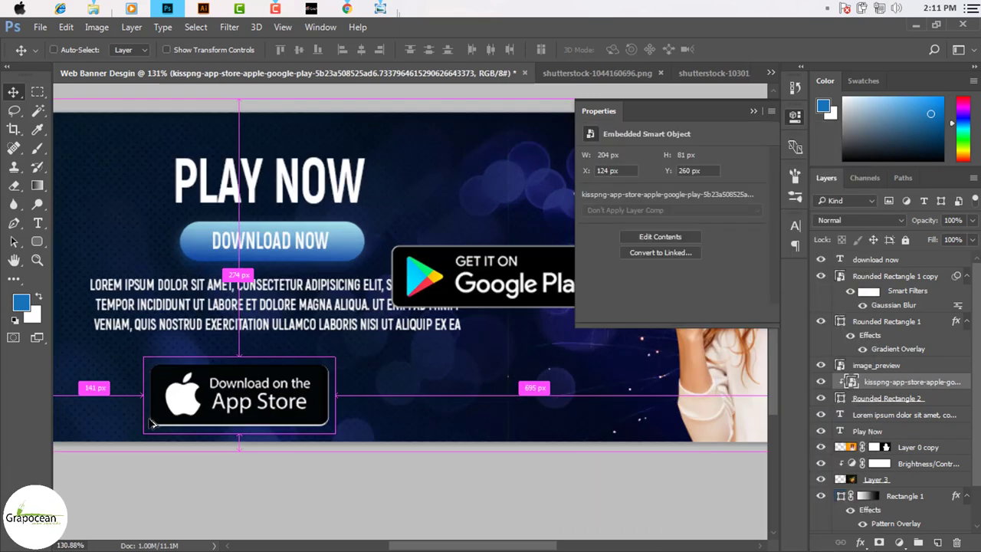
pyautogui.scroll(3, 255, 426)
pyautogui.scroll(2, 264, 417)
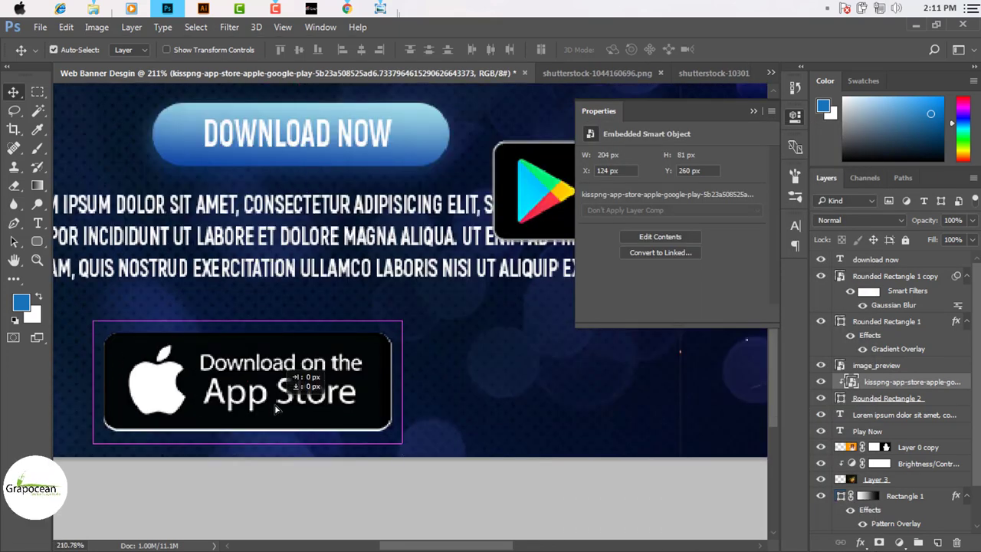
pyautogui.scroll(2, 276, 410)
pyautogui.moveTo(313, 403); pyautogui.dragTo(312, 394)
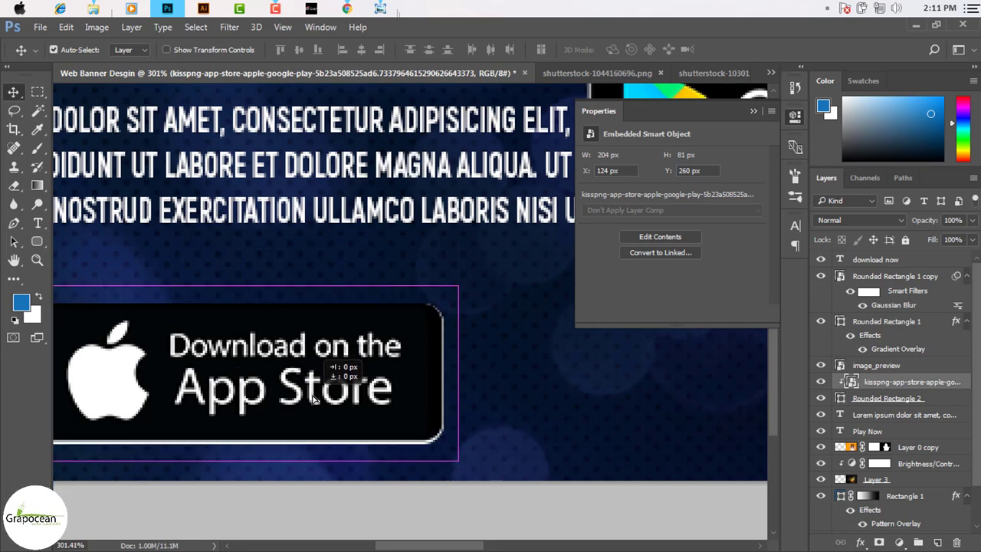
# - Enlarge the App Store badge with Free Transform to fill its rectangle
pyautogui.hotkey('ctrl', 't')
pyautogui.moveTo(459, 460); pyautogui.dragTo(464, 467)
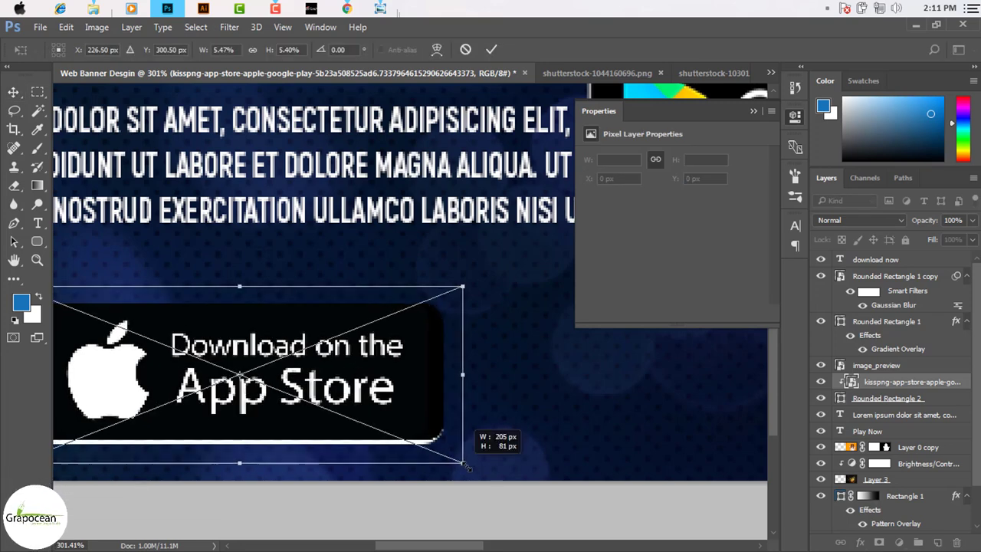
pyautogui.scroll(-2, 464, 469)
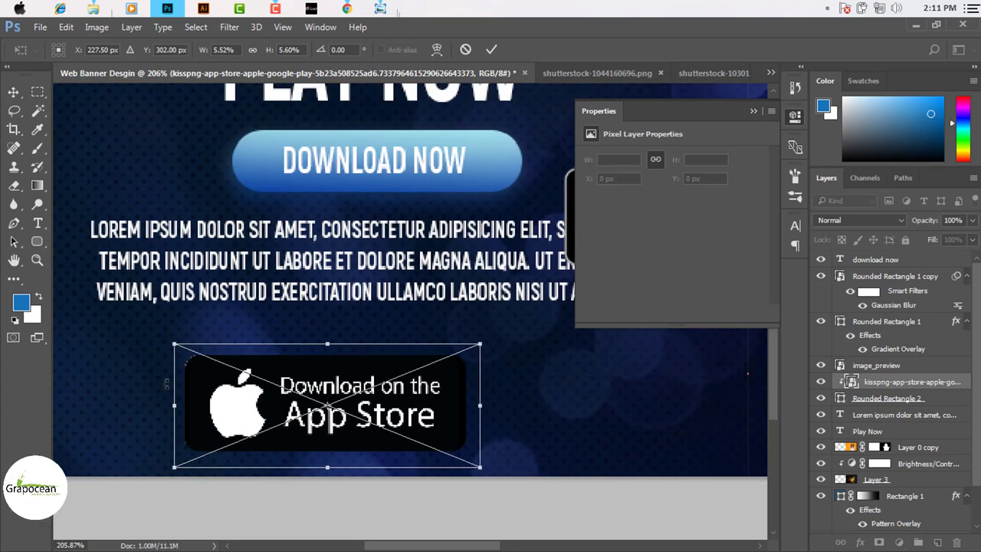
pyautogui.moveTo(172, 405); pyautogui.dragTo(170, 406)
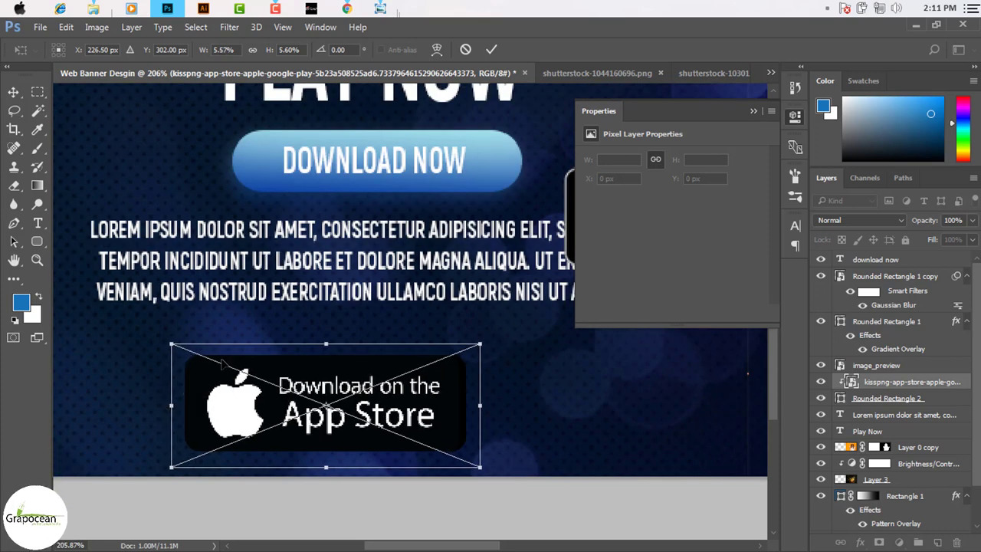
pyautogui.press('Return')
# - Stretch the App Store badge slightly taller and move the Google Play badge beside it
pyautogui.scroll(-3, 372, 396)
pyautogui.scroll(1, 355, 397)
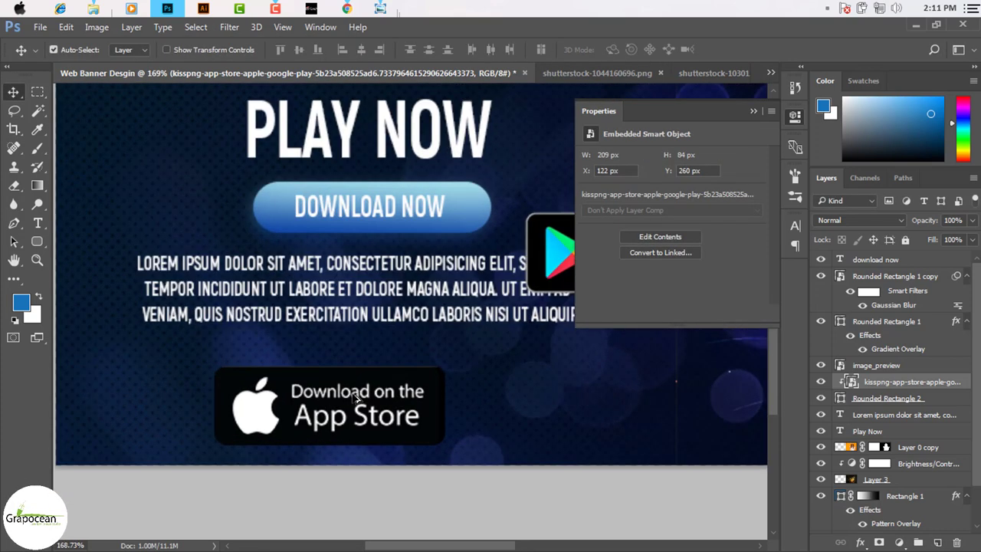
pyautogui.hotkey('ctrl', 't')
pyautogui.moveTo(331, 357); pyautogui.dragTo(335, 352)
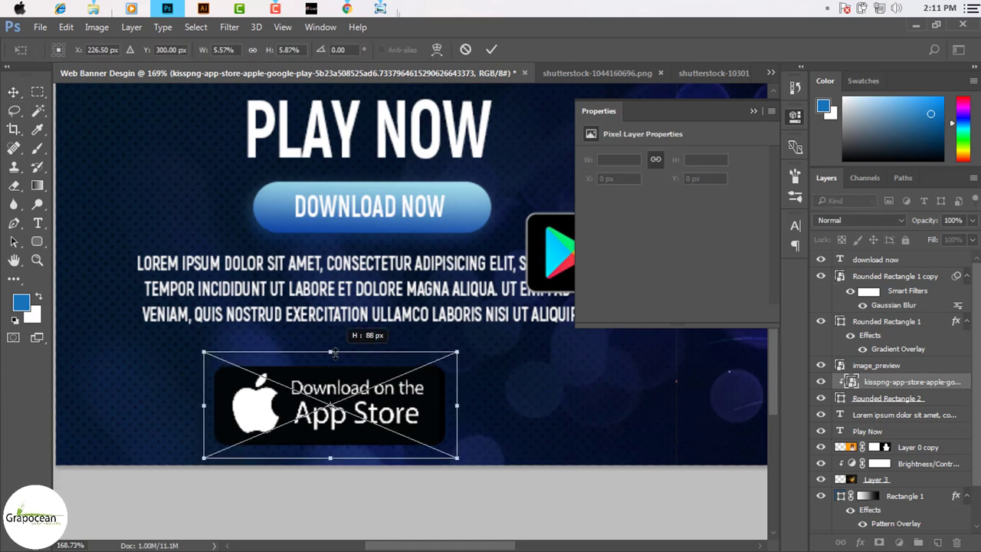
pyautogui.click(491, 51)
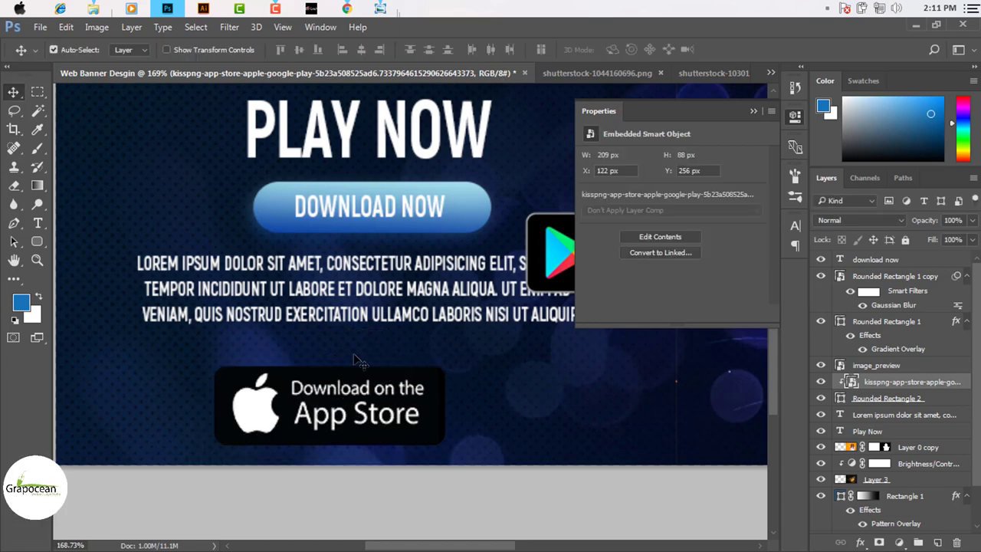
pyautogui.scroll(-3, 344, 371)
pyautogui.moveTo(438, 335); pyautogui.dragTo(398, 396)
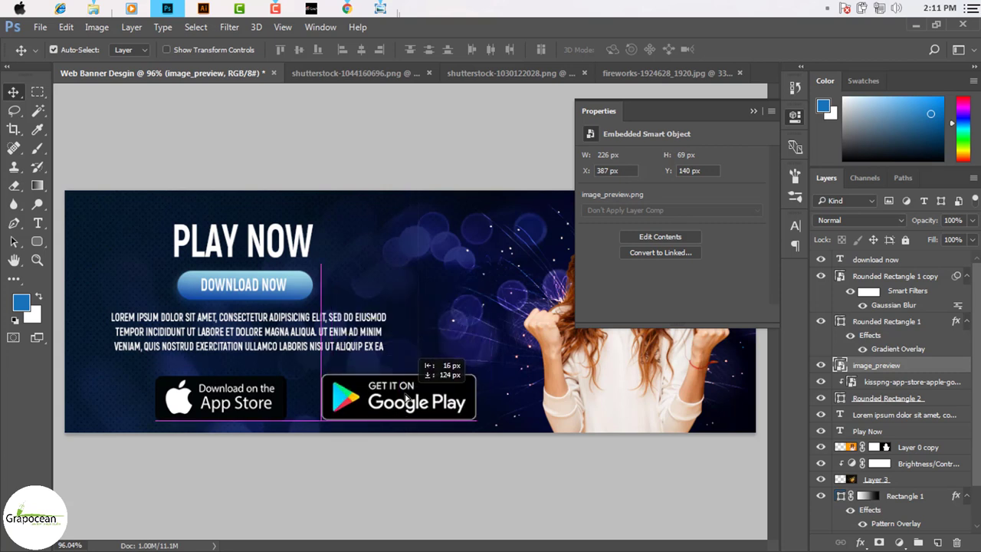
# - Shrink the Google Play badge and move it left toward the App Store badge
pyautogui.hotkey('ctrl', 't')
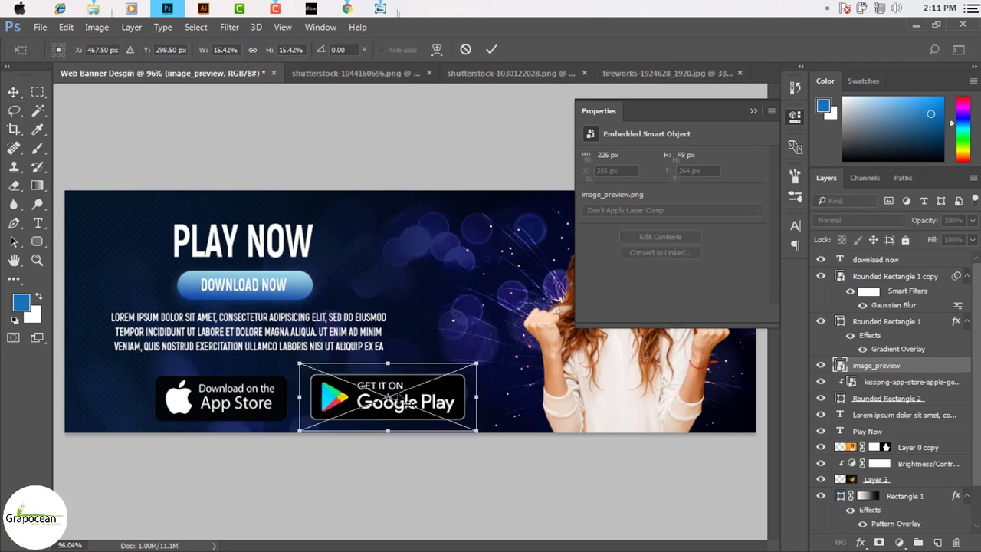
pyautogui.moveTo(466, 423); pyautogui.dragTo(439, 417)
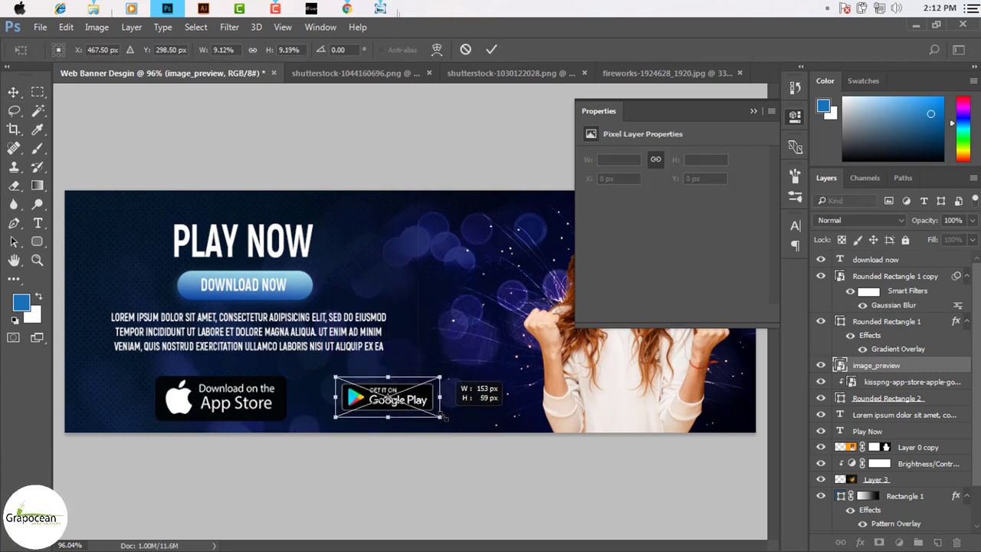
pyautogui.press('Return')
pyautogui.scroll(2, 376, 417)
pyautogui.moveTo(399, 391); pyautogui.dragTo(345, 389)
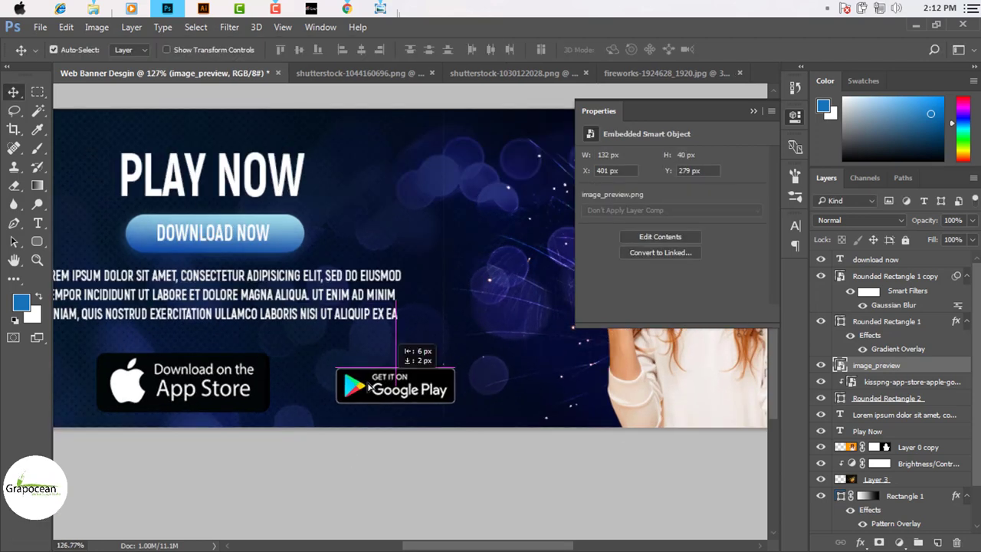
# - Shrink the App Store badge to about two-thirds and align Google Play beside it
pyautogui.click(259, 391)
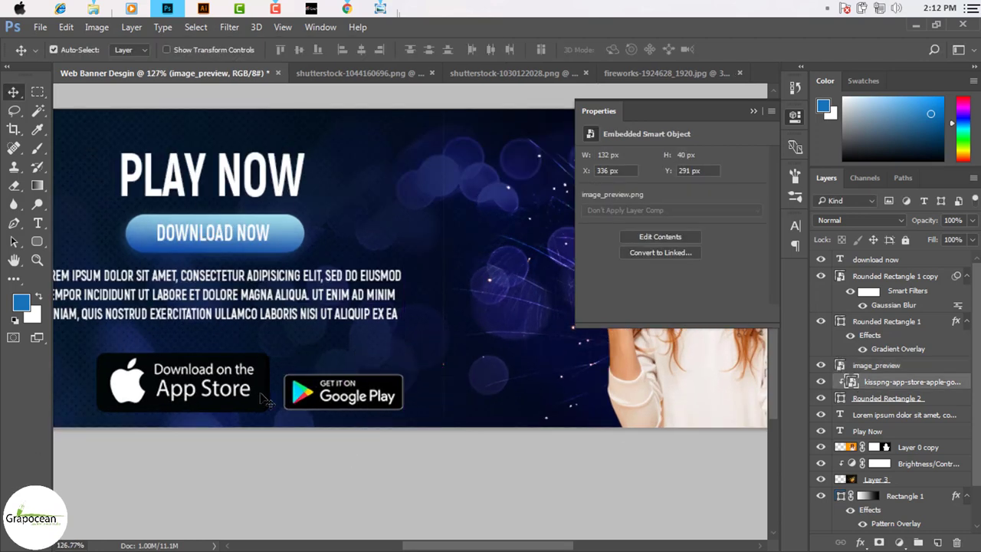
pyautogui.click(839, 405)
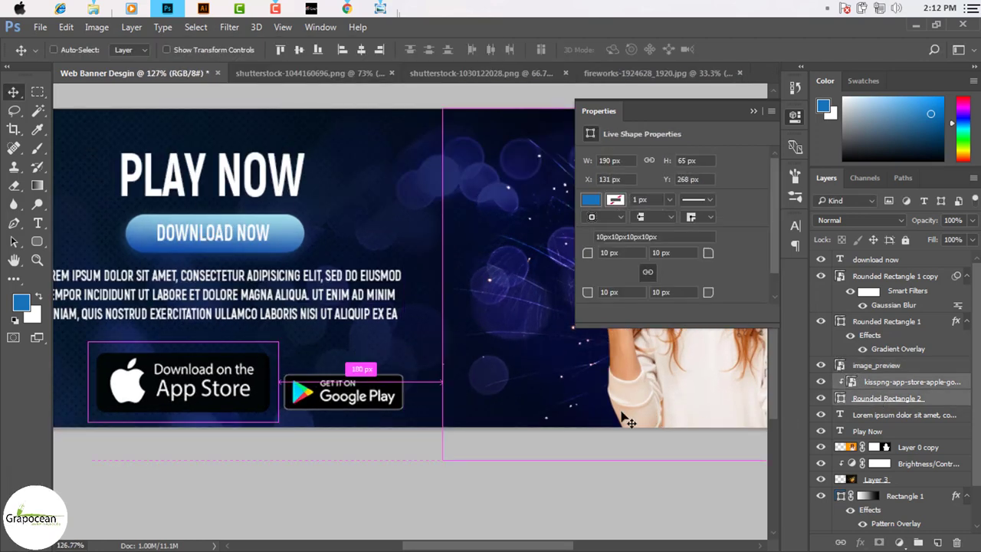
pyautogui.hotkey('ctrl', 't')
pyautogui.moveTo(278, 422); pyautogui.dragTo(244, 407)
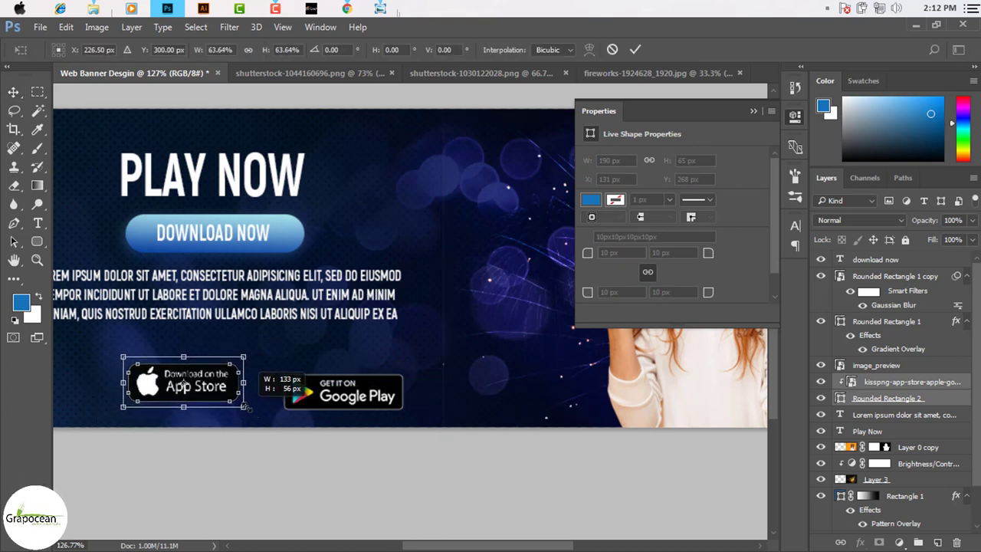
pyautogui.click(635, 49)
pyautogui.press('v')
pyautogui.moveTo(363, 403); pyautogui.dragTo(339, 392)
pyautogui.hotkey('ctrl', '0')
pyautogui.scroll(1, 364, 402)
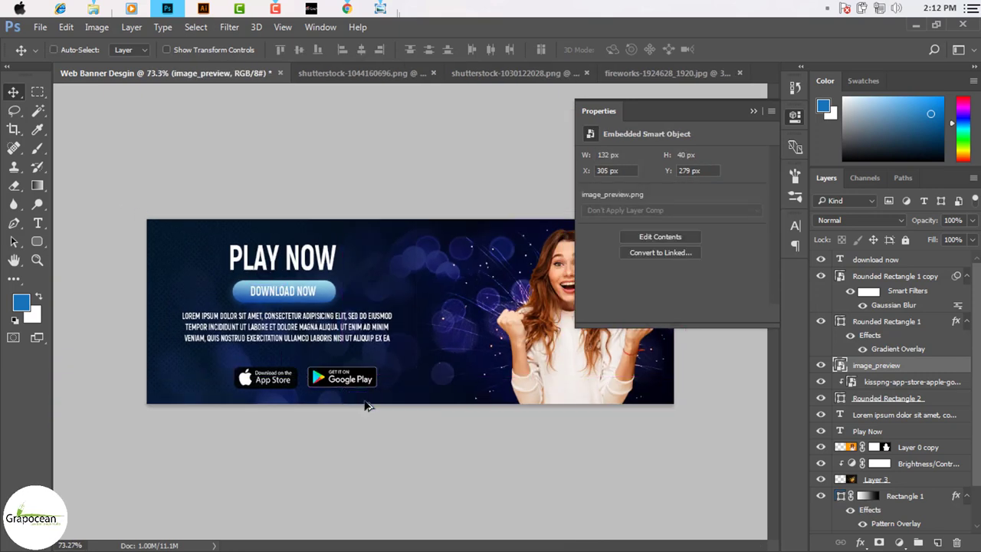
pyautogui.scroll(1, 362, 401)
pyautogui.scroll(1, 360, 399)
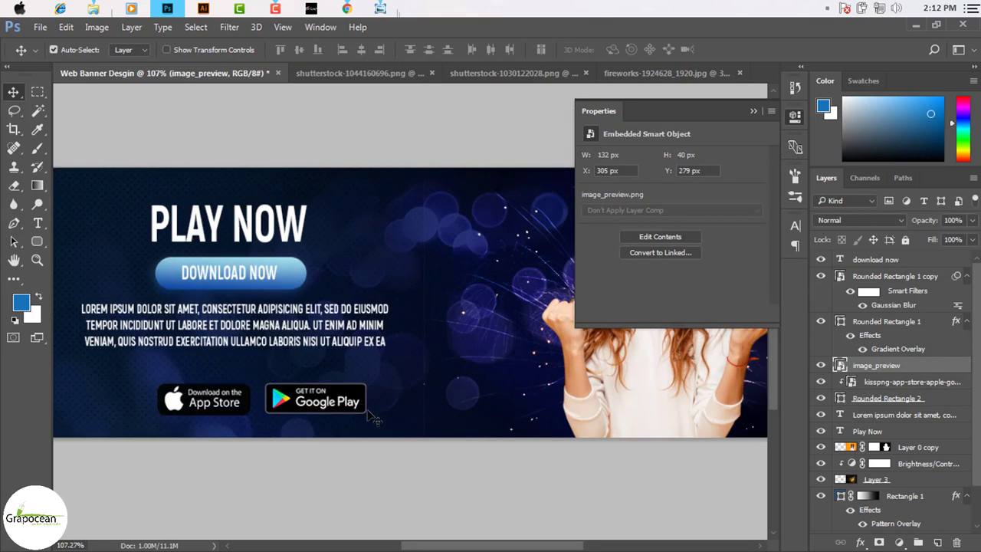
pyautogui.keyDown('shift'); pyautogui.click(904, 383); pyautogui.keyUp('shift')
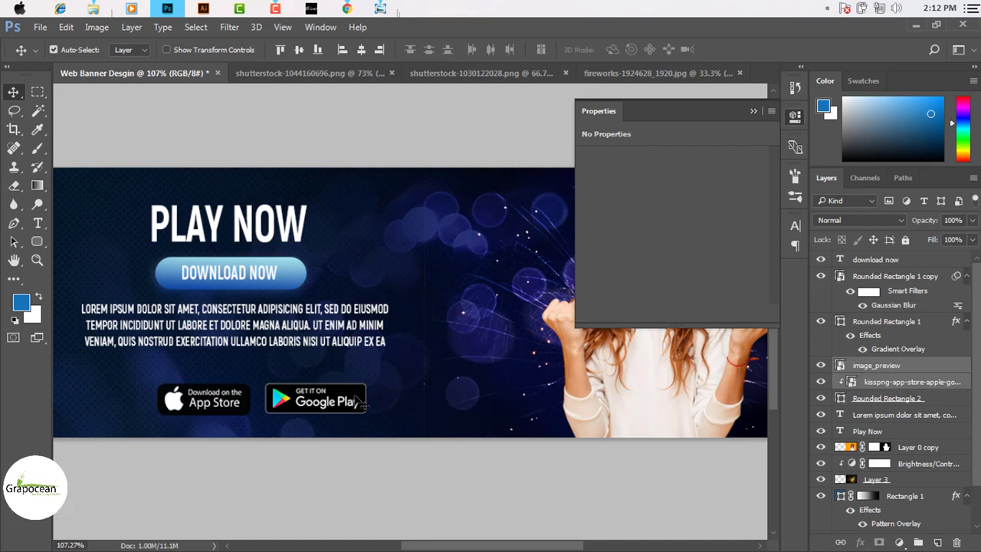
pyautogui.scroll(-2, 866, 456)
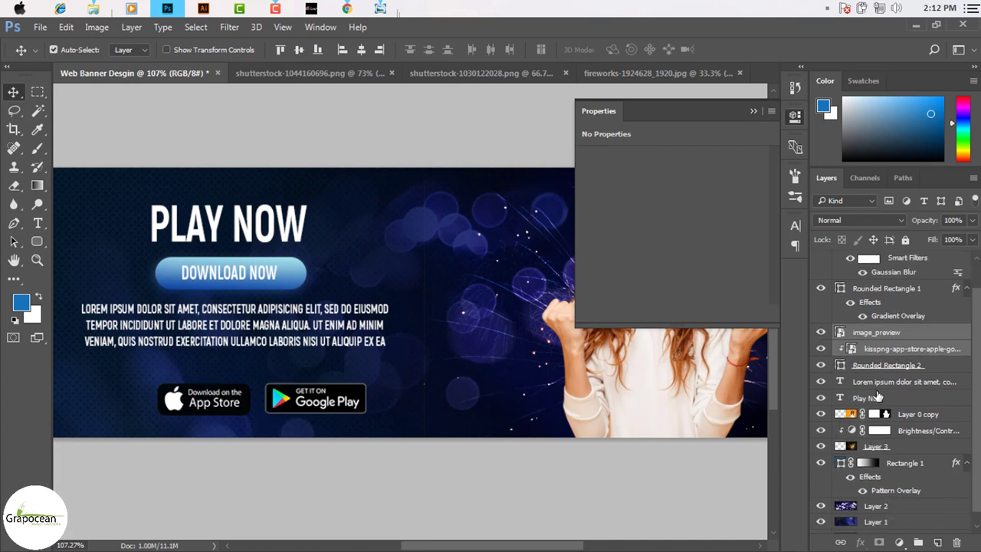
pyautogui.click(821, 381)
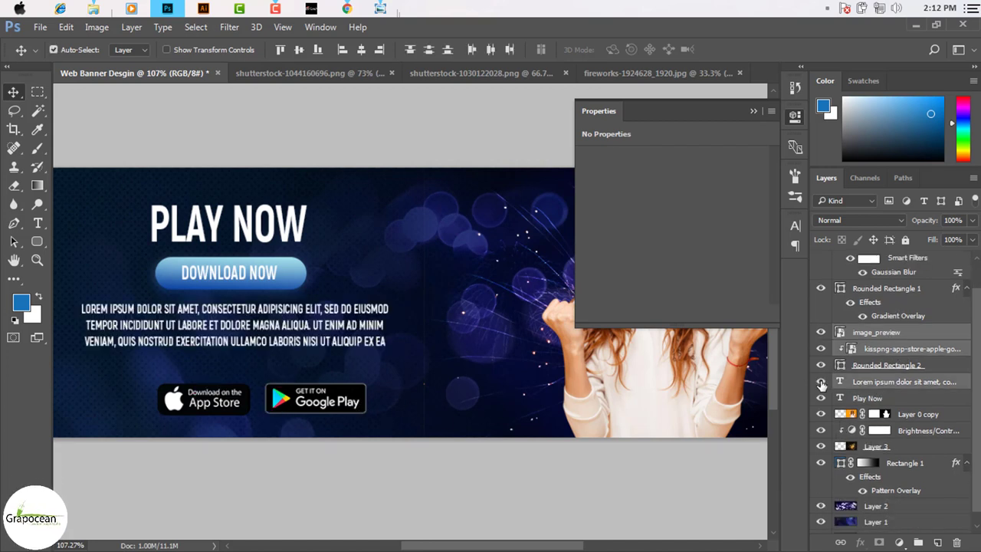
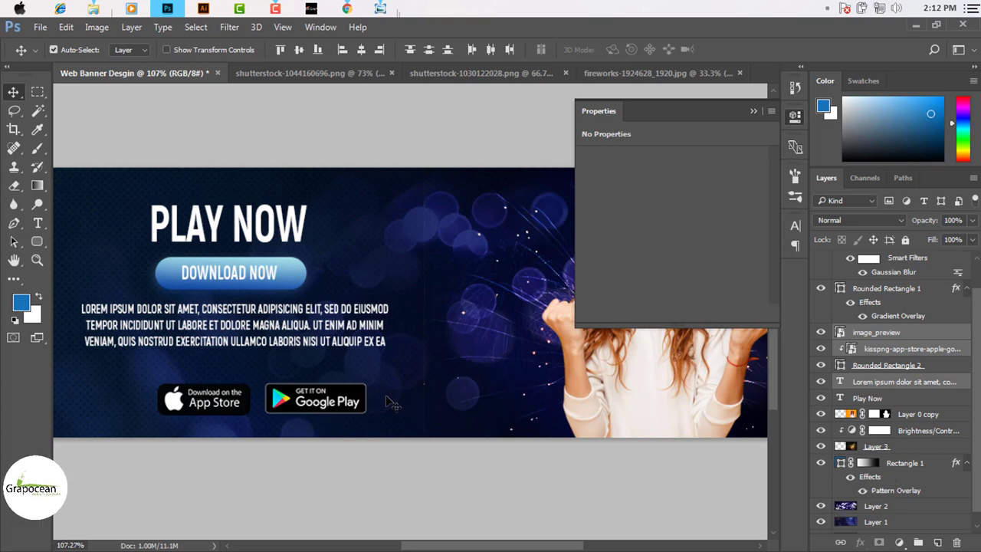
# - Drag the store badges so they sit centred beneath the body text
pyautogui.scroll(-3, 375, 410)
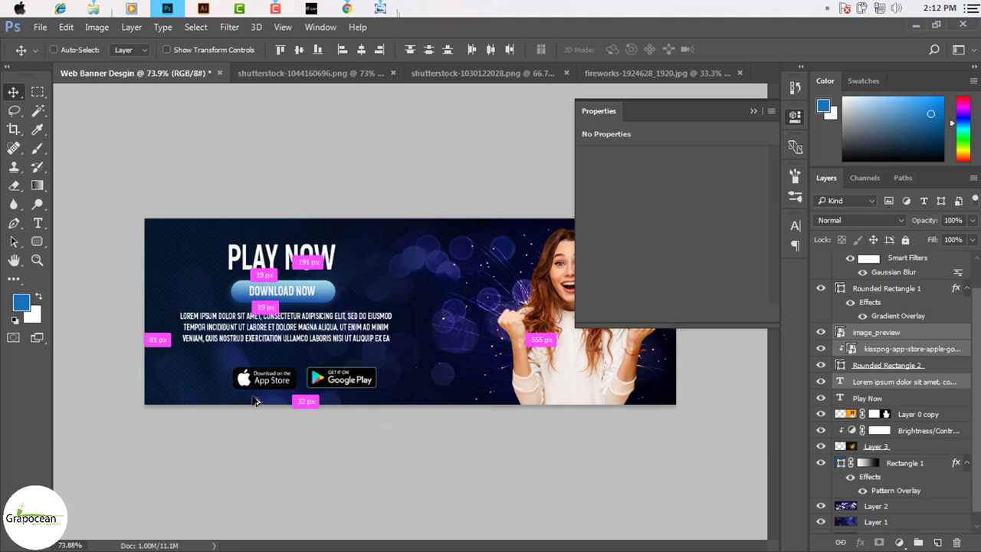
pyautogui.scroll(2, 268, 403)
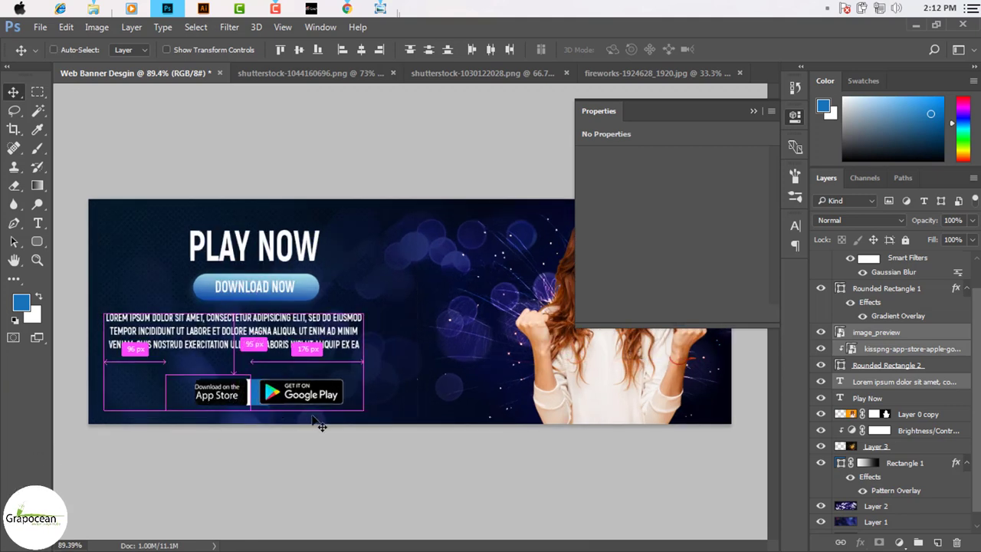
pyautogui.click(339, 416)
pyautogui.moveTo(226, 398)
pyautogui.mouseDown()
pyautogui.moveTo(209, 389)
pyautogui.moveTo(268, 399)
pyautogui.mouseUp()
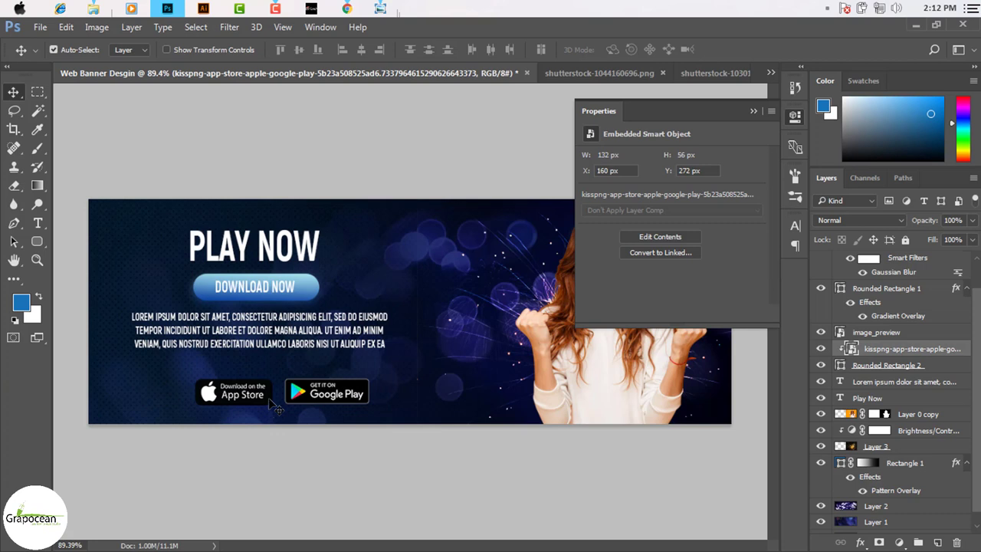
# - Hide and reshow the dotted pattern background shape to compare the layout
pyautogui.click(177, 382)
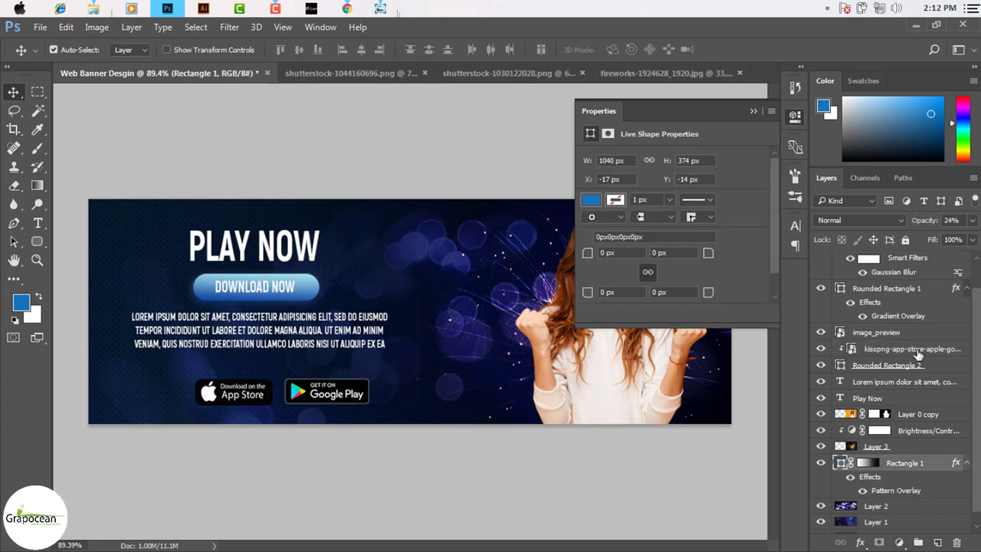
pyautogui.click(821, 462)
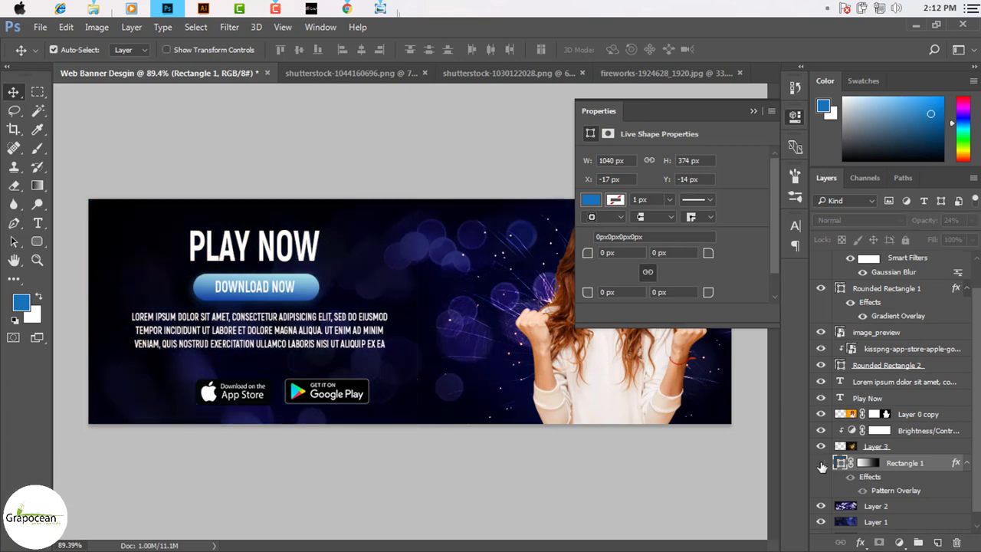
pyautogui.click(821, 463)
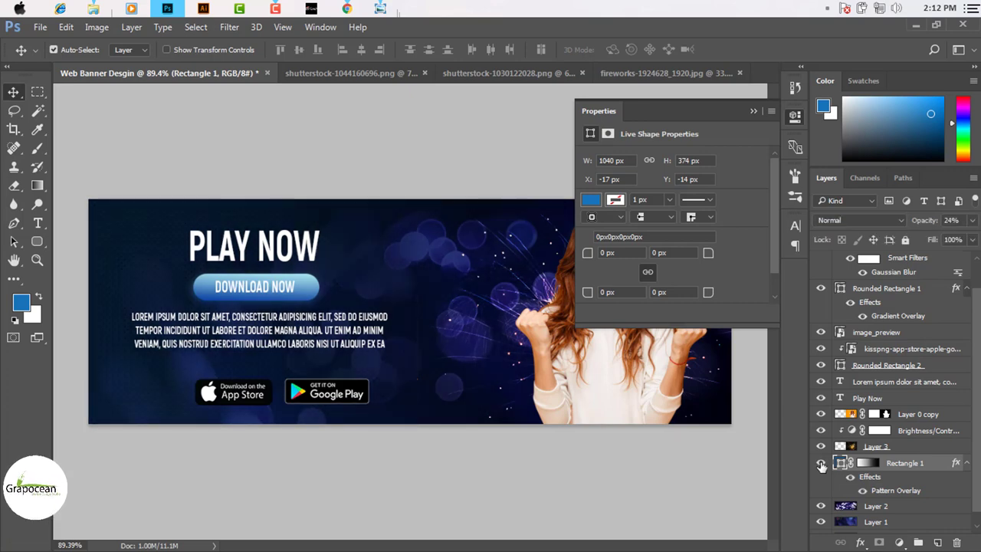
pyautogui.scroll(-2, 396, 376)
pyautogui.scroll(-1, 401, 390)
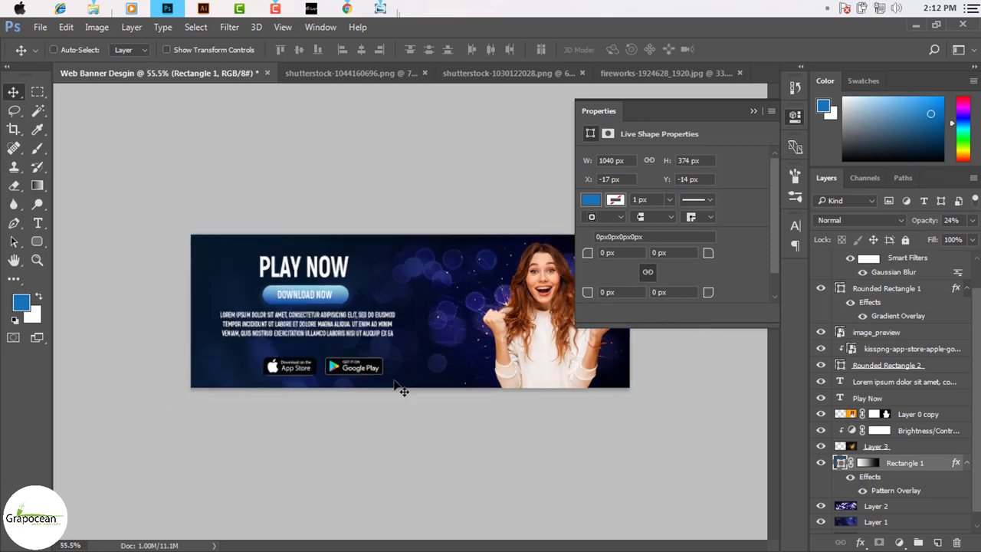
pyautogui.scroll(2, 401, 390)
pyautogui.scroll(1, 258, 409)
pyautogui.click(252, 411)
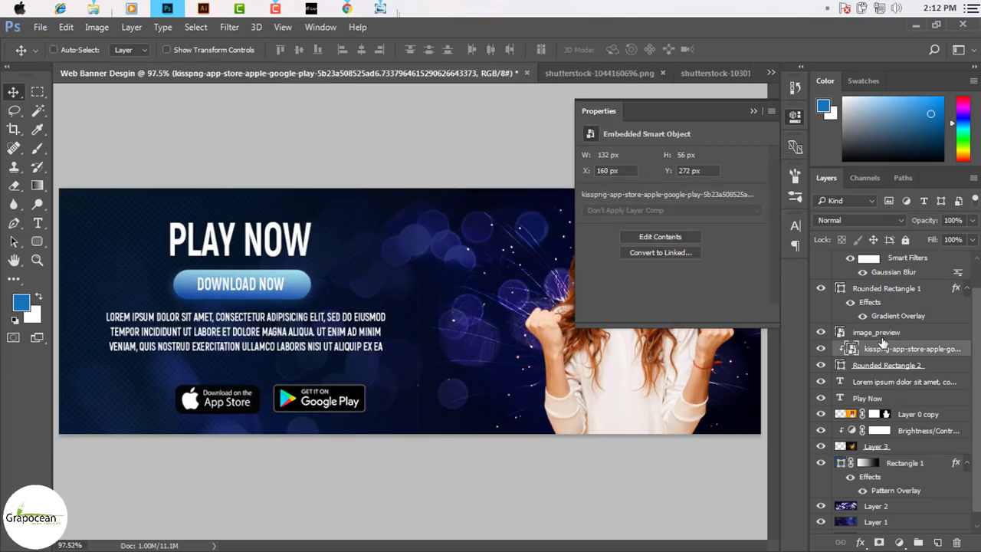
# - Move the App Store badge and its backing left, widen it slightly, and set Google Play beside it
pyautogui.keyDown('ctrl'); pyautogui.click(885, 366); pyautogui.keyUp('ctrl')
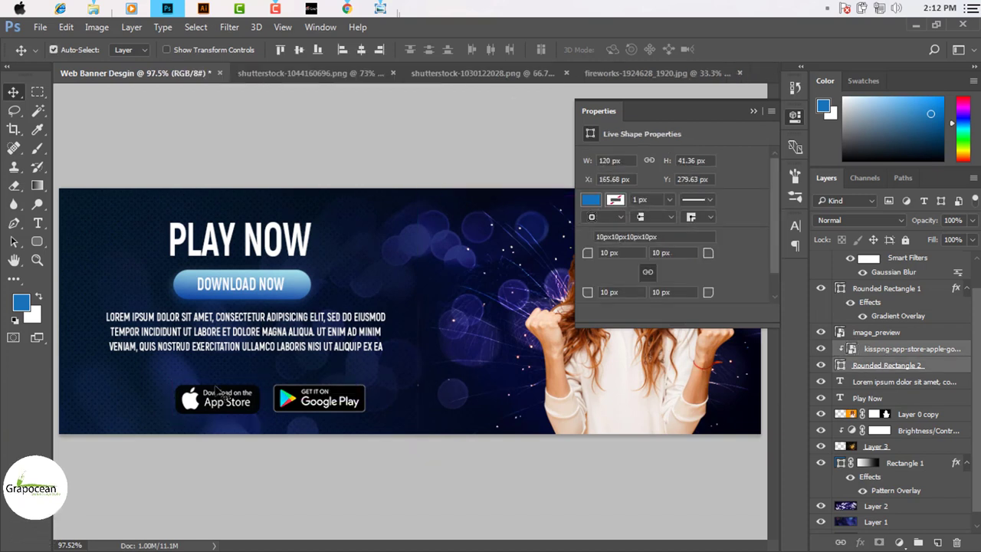
pyautogui.moveTo(236, 403)
pyautogui.mouseDown()
pyautogui.moveTo(184, 407)
pyautogui.moveTo(185, 391)
pyautogui.mouseUp()
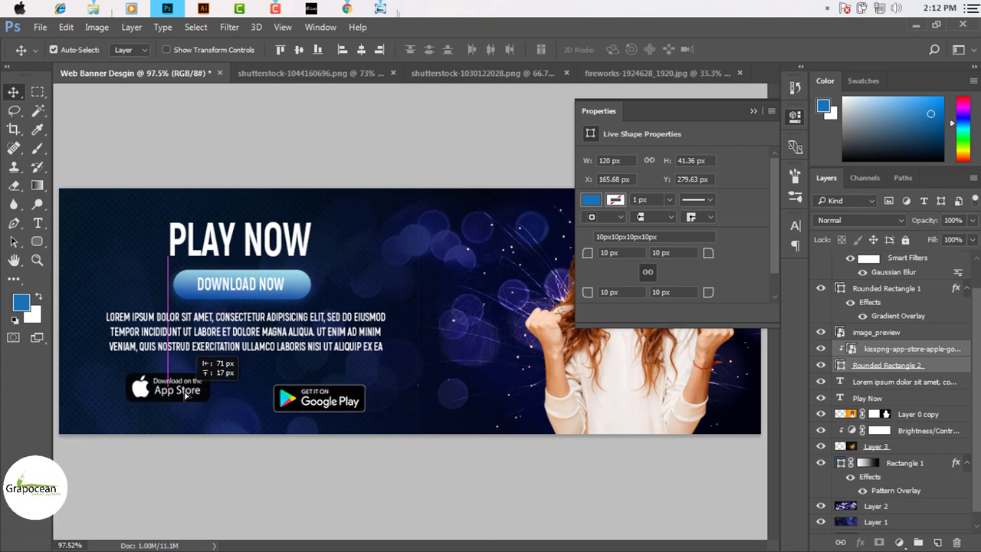
pyautogui.hotkey('ctrl', 't')
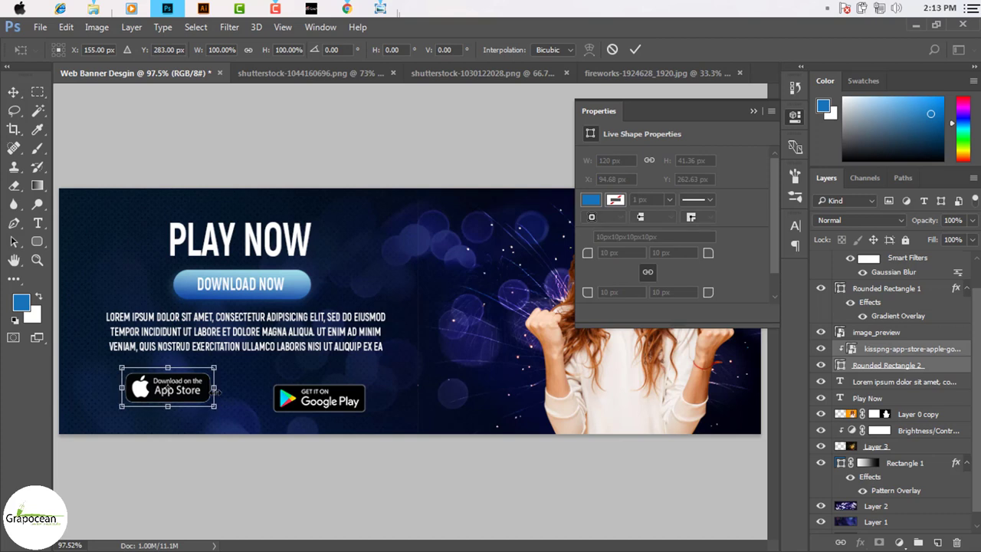
pyautogui.moveTo(217, 388); pyautogui.dragTo(231, 392)
pyautogui.click(13, 92)
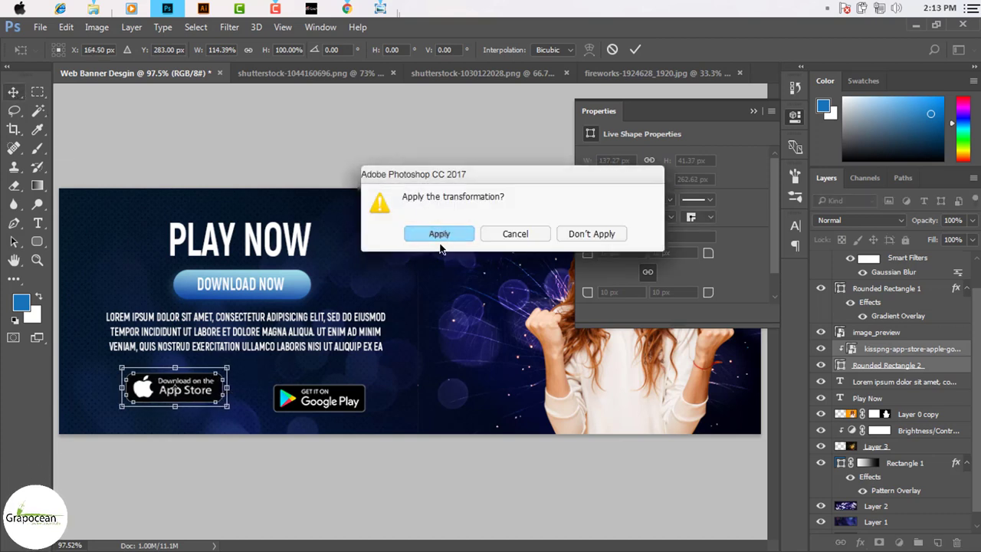
pyautogui.click(441, 246)
pyautogui.moveTo(331, 403); pyautogui.dragTo(303, 392)
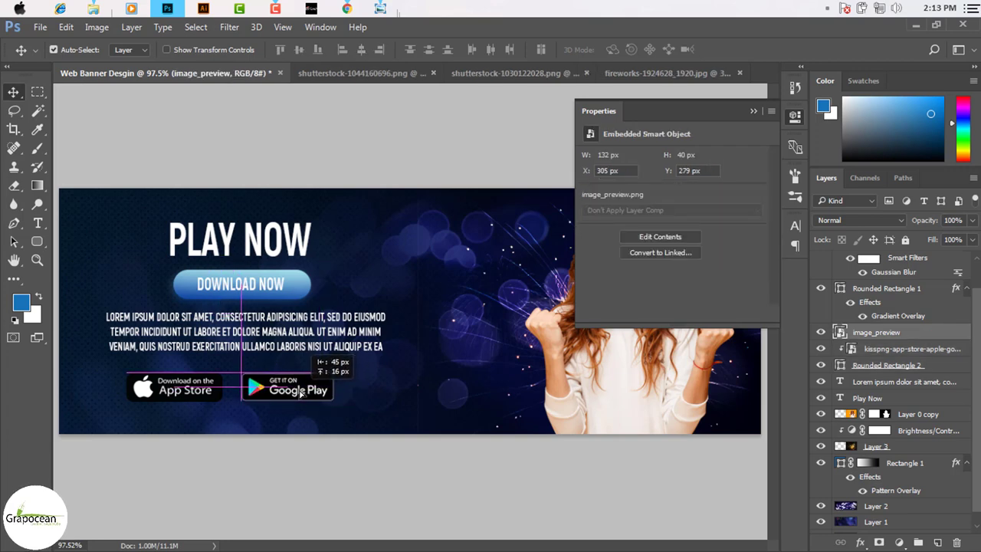
pyautogui.hotkey('ctrl', '-')
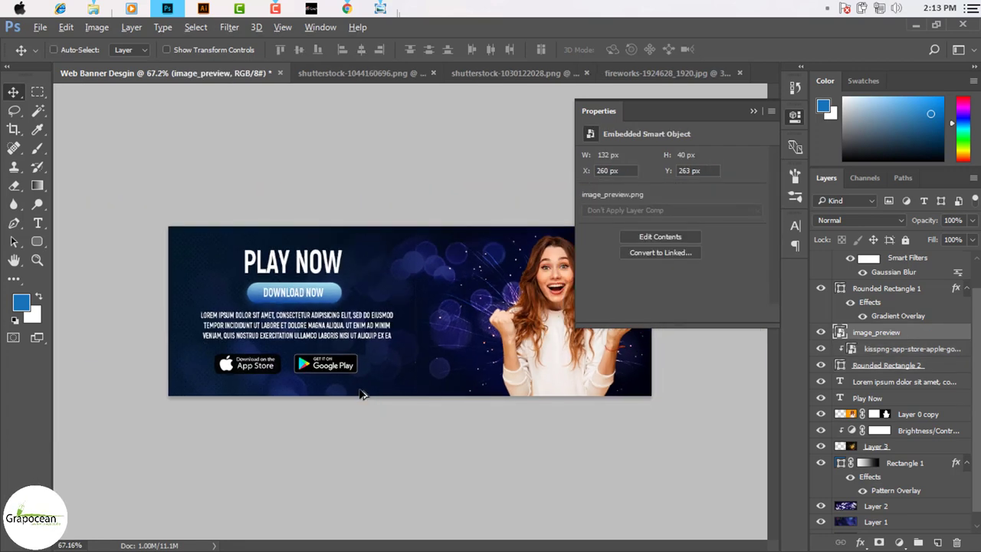
# - Nudge the body text slightly lower
pyautogui.scroll(-3, 360, 395)
pyautogui.scroll(1, 353, 392)
pyautogui.scroll(-2, 364, 379)
pyautogui.scroll(3, 356, 356)
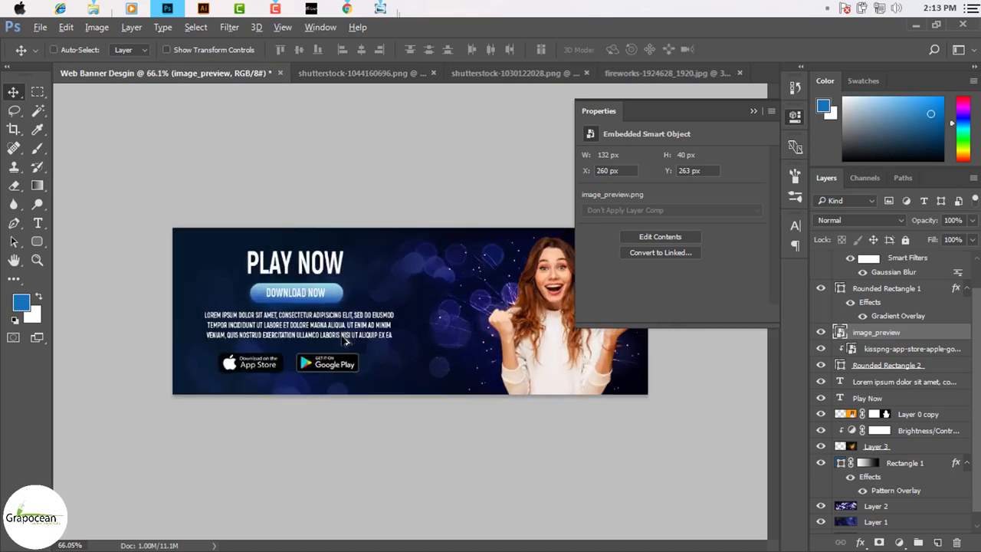
pyautogui.scroll(1, 345, 341)
pyautogui.moveTo(344, 337); pyautogui.dragTo(341, 346)
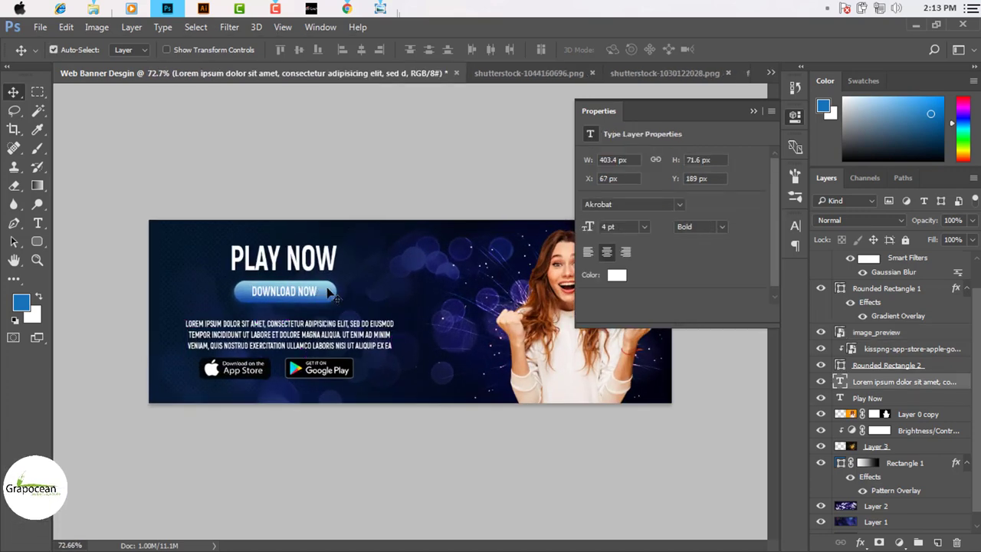
# - Move the DOWNLOAD NOW label onto its button and try the PLAY NOW headline lower, then undo
pyautogui.click(316, 297)
pyautogui.moveTo(313, 295); pyautogui.dragTo(331, 289)
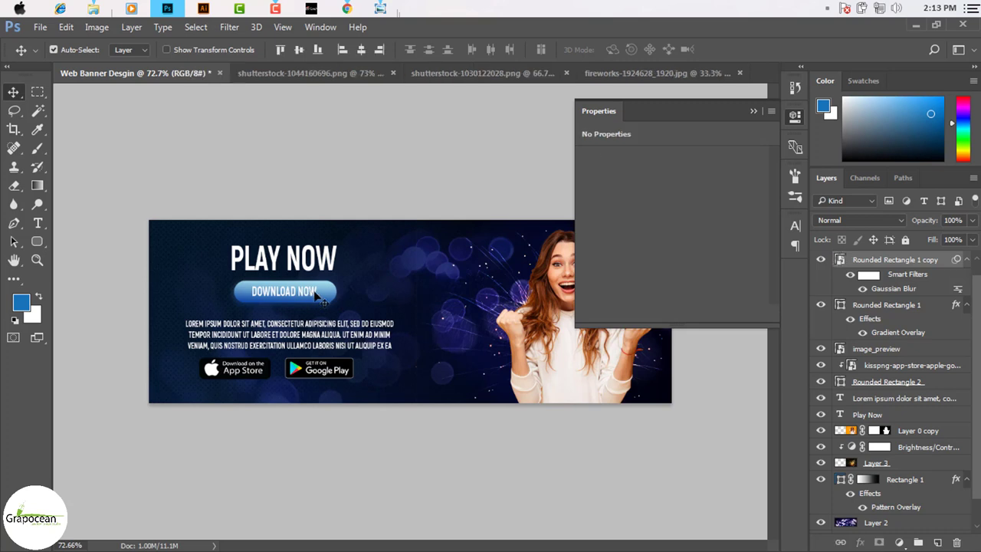
pyautogui.click(331, 290)
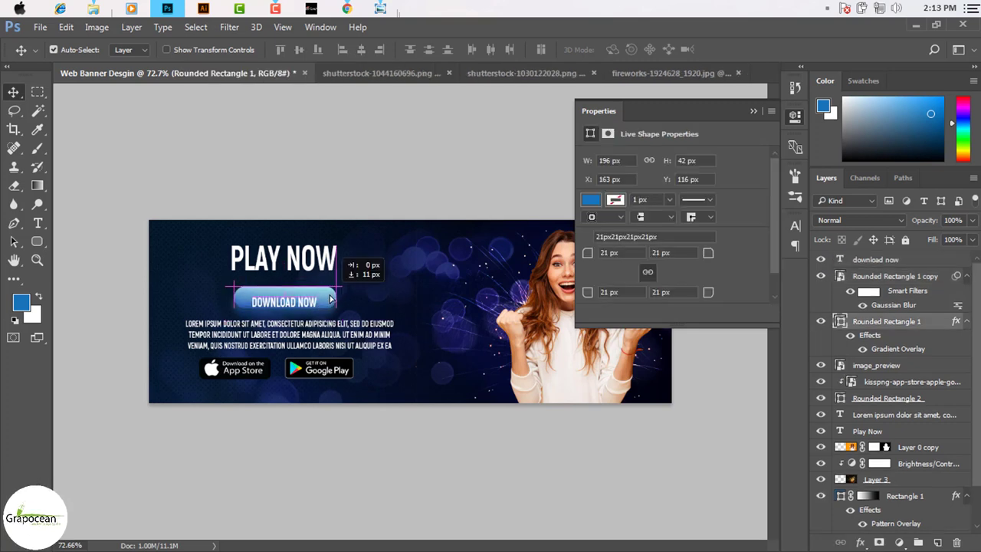
pyautogui.moveTo(335, 258); pyautogui.dragTo(334, 270)
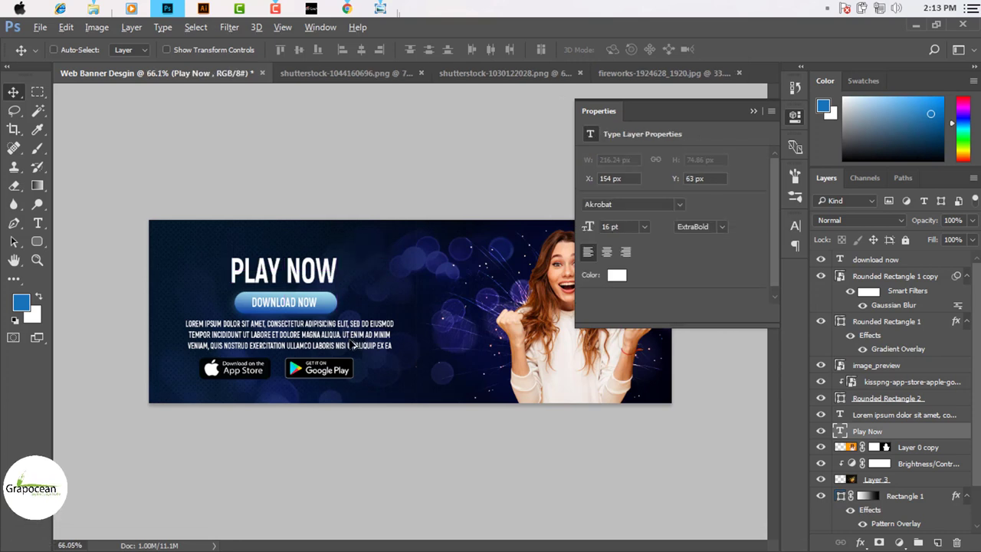
pyautogui.hotkey('ctrl', '-')
pyautogui.hotkey('ctrl', '-')
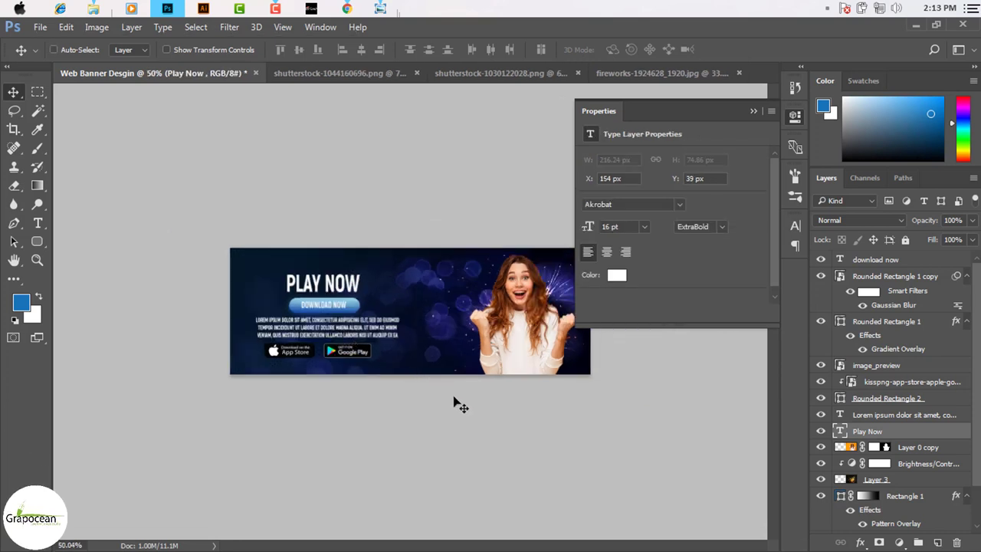
pyautogui.hotkey('ctrl', 'alt', 'z')
pyautogui.hotkey('ctrl', 'alt', 'z')
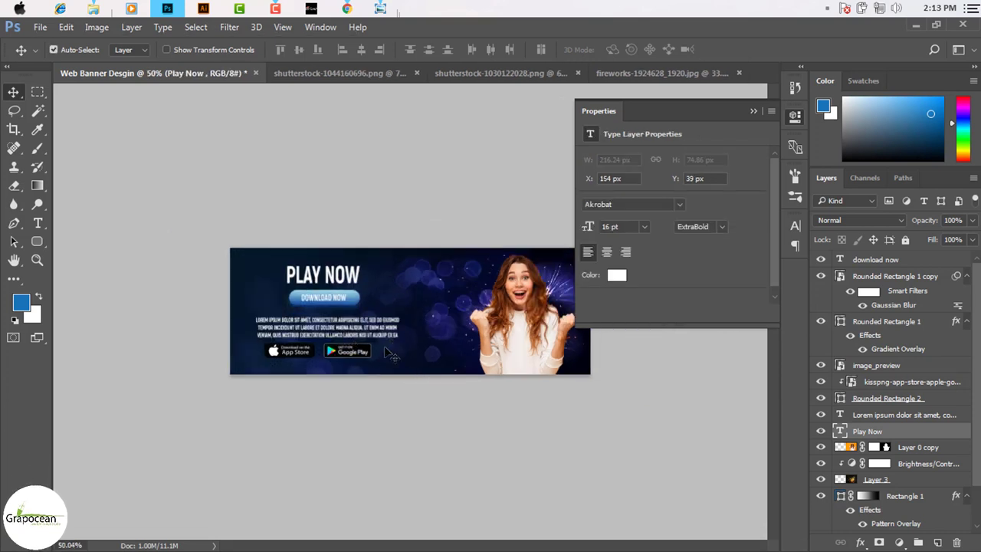
pyautogui.hotkey('ctrl', '+')
# - Reposition the Lorem ipsum body text up closer to the button
pyautogui.moveTo(371, 328); pyautogui.dragTo(368, 338)
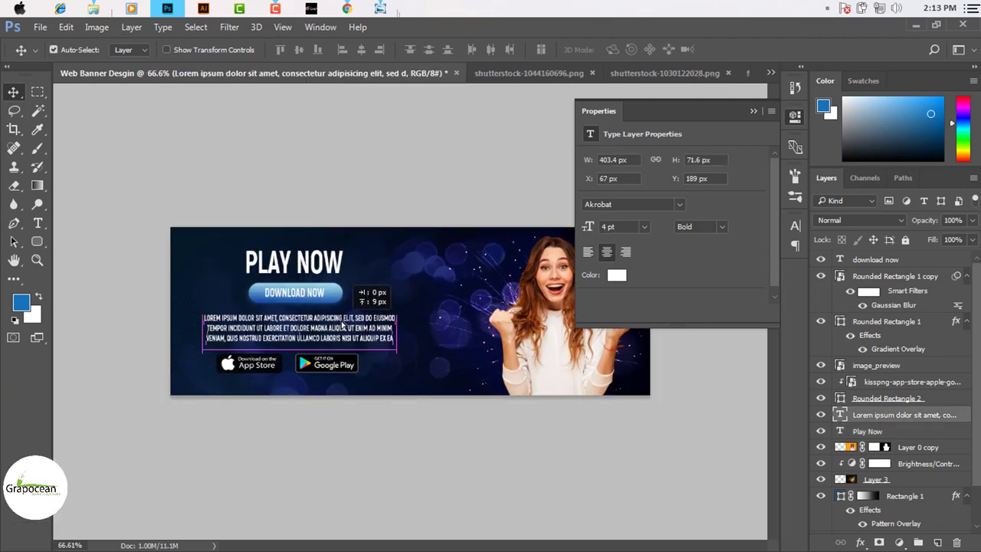
pyautogui.moveTo(366, 331); pyautogui.dragTo(367, 326)
pyautogui.hotkey('ctrl', '-')
pyautogui.hotkey('ctrl', '-')
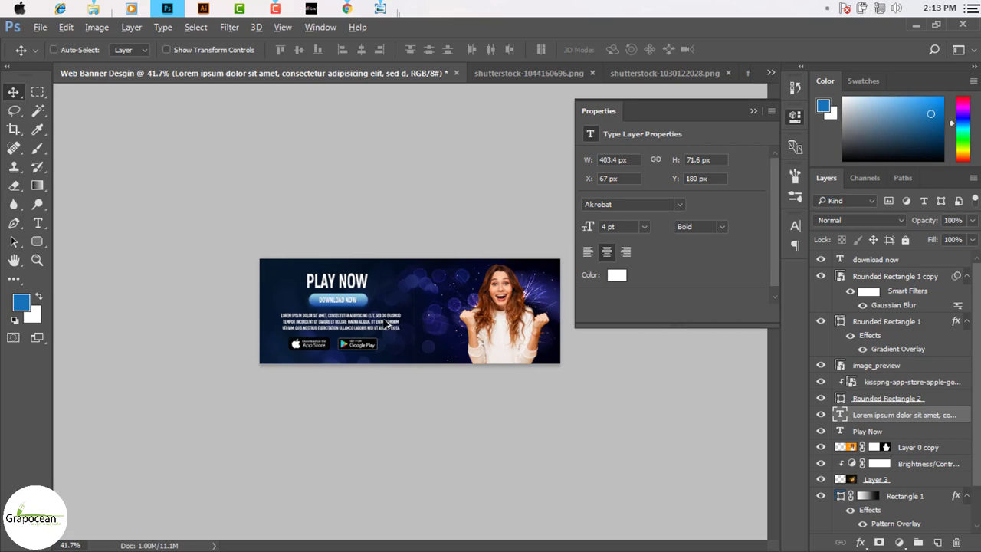
# - Select the Google Play and App Store badge layers together
pyautogui.scroll(3, 360, 375)
pyautogui.scroll(2, 352, 387)
pyautogui.scroll(-4, 323, 382)
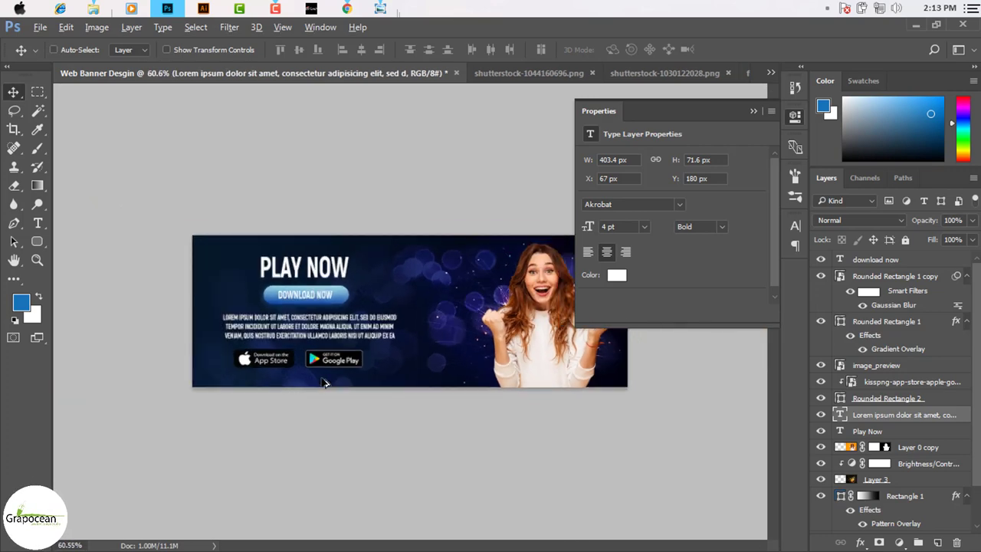
pyautogui.scroll(-2, 322, 381)
pyautogui.scroll(1, 335, 383)
pyautogui.scroll(2, 334, 383)
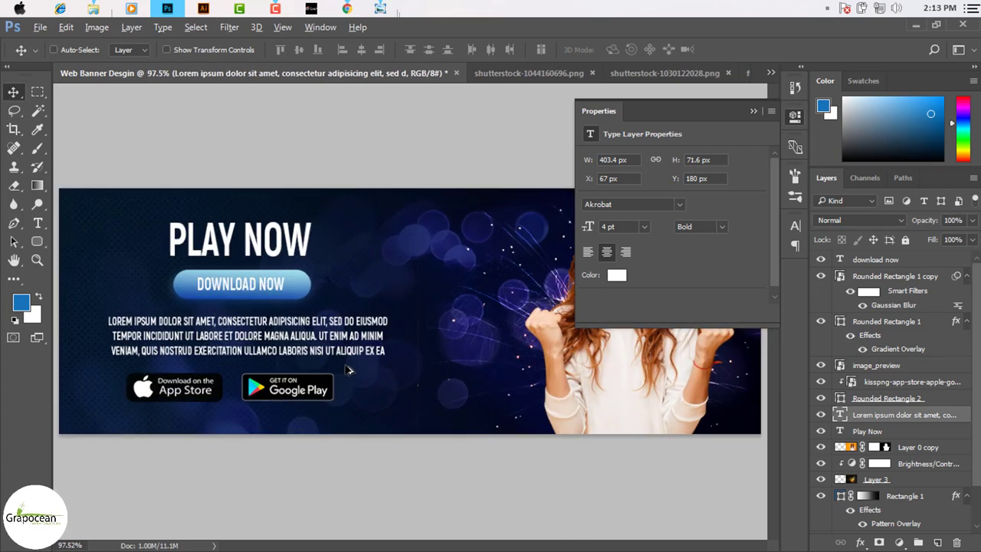
pyautogui.scroll(-2, 335, 383)
pyautogui.scroll(2, 335, 385)
pyautogui.click(334, 385)
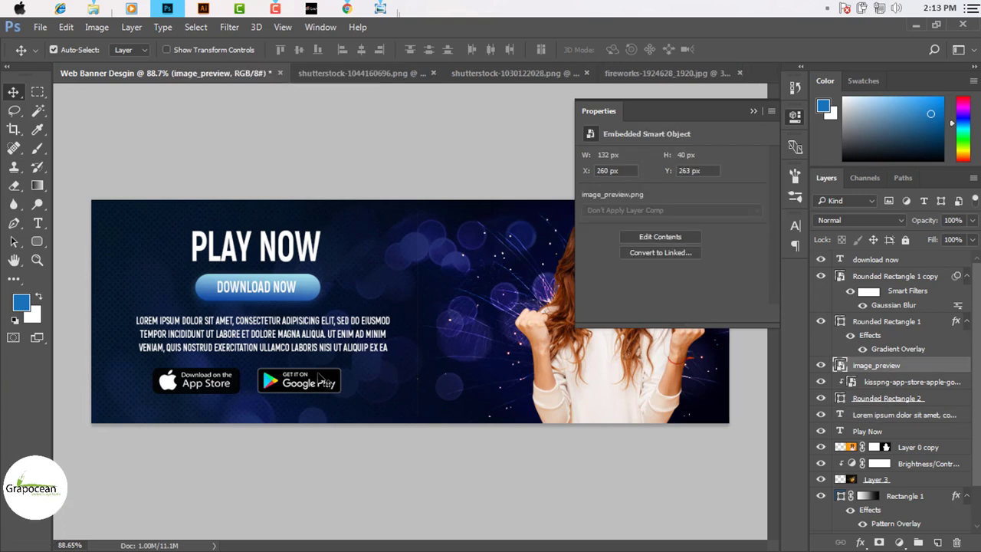
pyautogui.keyDown('ctrl'); pyautogui.click(865, 384); pyautogui.keyUp('ctrl')
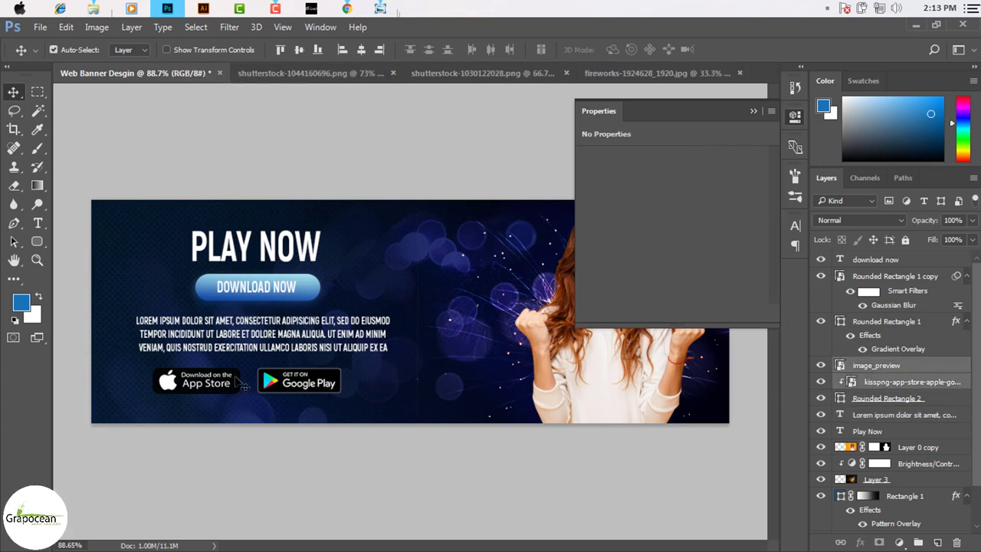
# - Shift both selected badges slightly up into line and collapse the Properties panel to review
pyautogui.moveTo(217, 388); pyautogui.dragTo(219, 380)
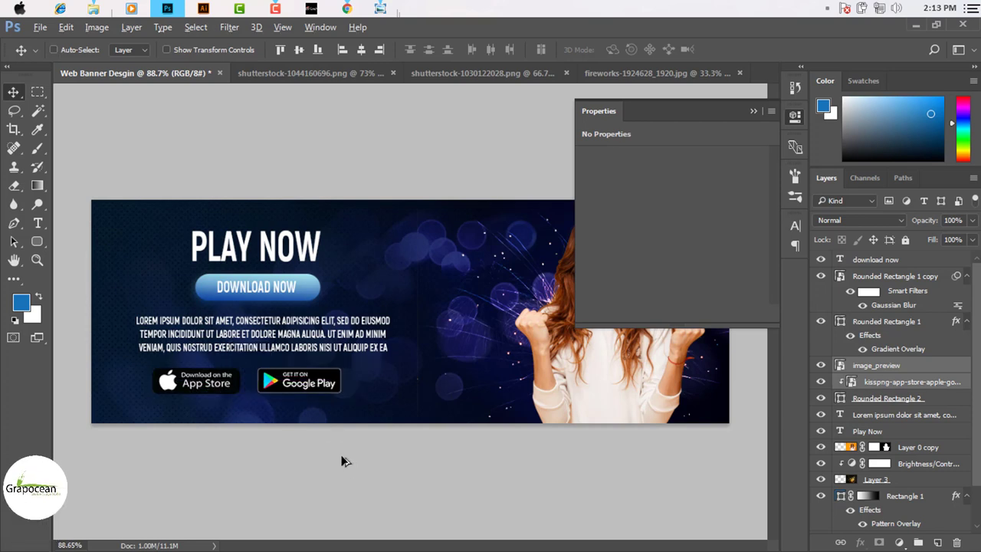
pyautogui.scroll(-2, 340, 455)
pyautogui.scroll(-2, 360, 444)
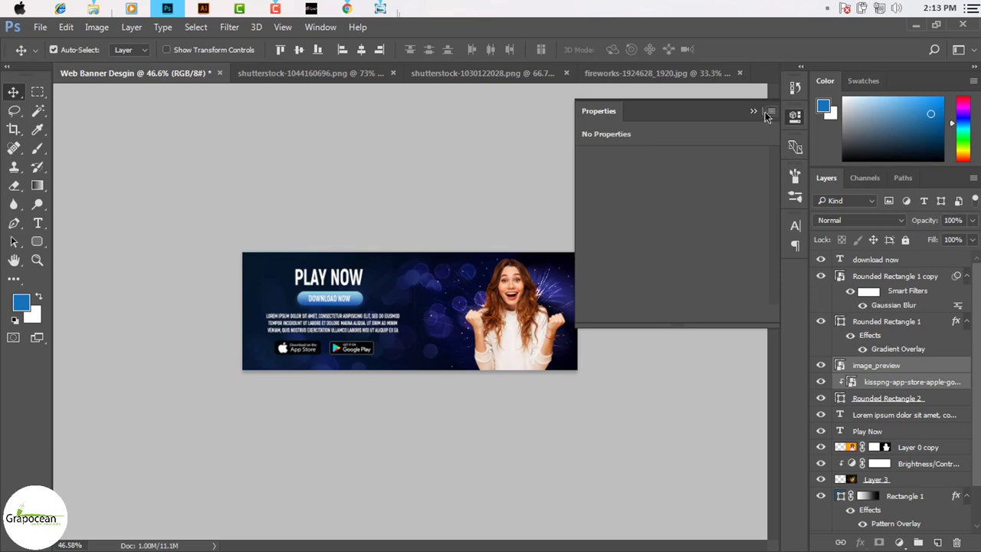
pyautogui.click(766, 114)
pyautogui.scroll(1, 436, 393)
pyautogui.scroll(1, 292, 331)
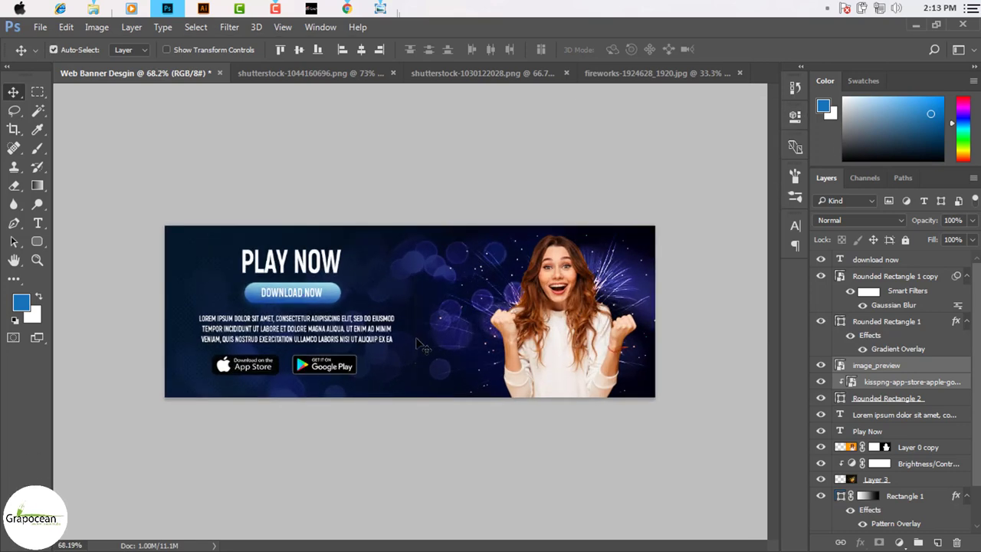
pyautogui.scroll(-1, 418, 345)
pyautogui.scroll(1, 399, 339)
pyautogui.scroll(1, 402, 338)
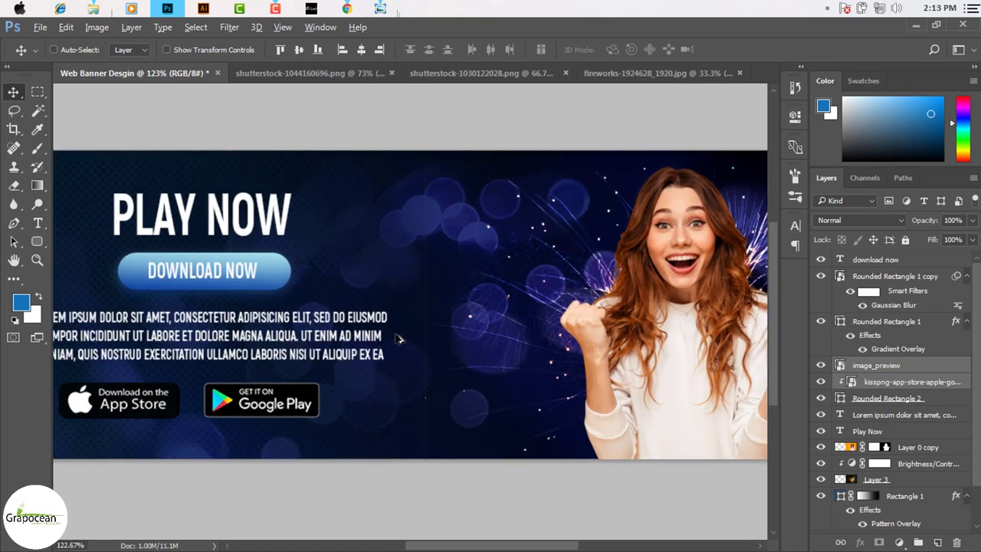
pyautogui.scroll(-1, 410, 335)
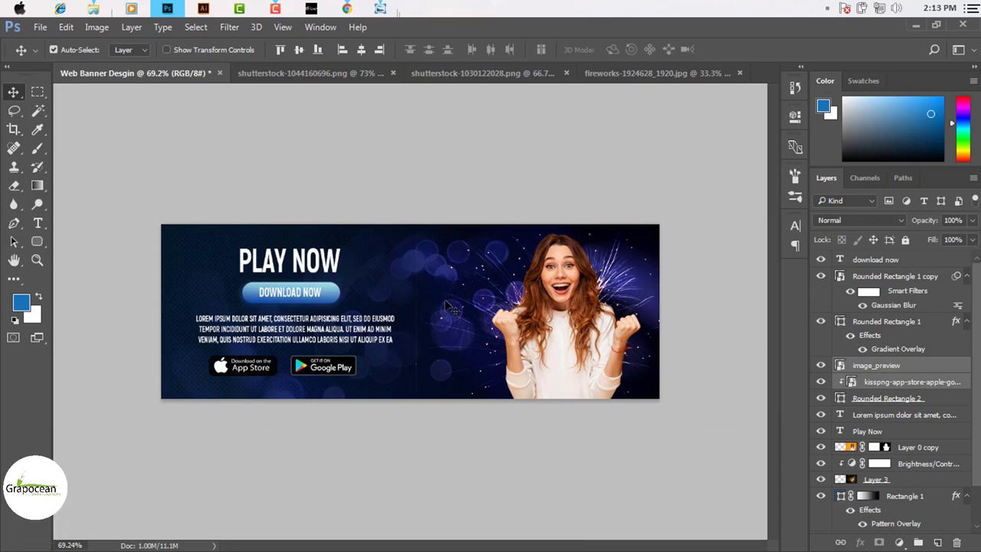